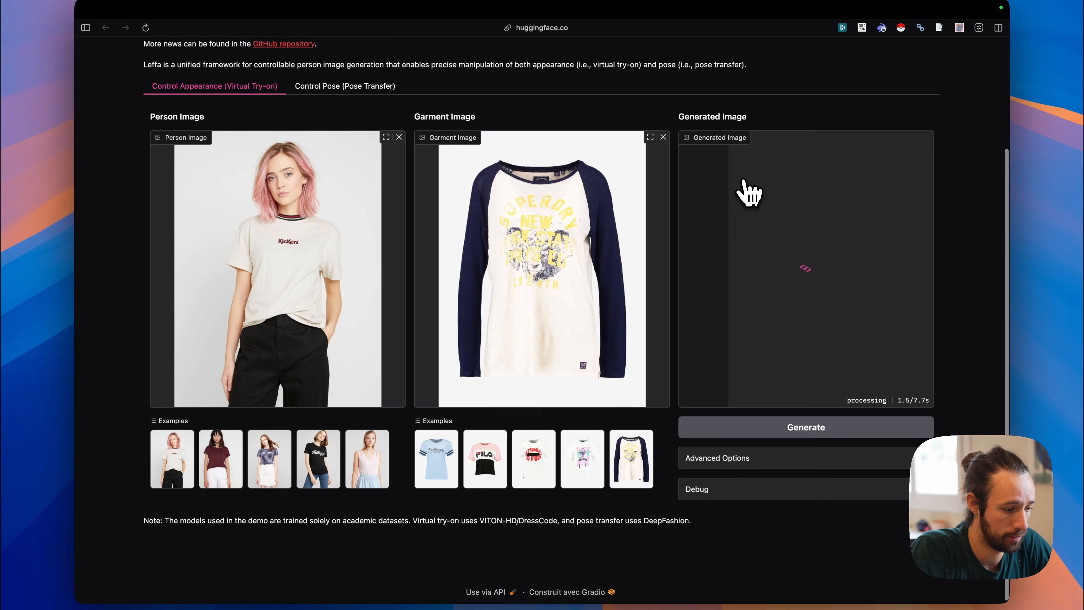
Examine the generated image of the pink-haired model wearing the Superdry long-sleeve top up close.
{"action": "scroll", "coordinate": [739, 197], "scroll_direction": "up", "scroll_amount": 2}
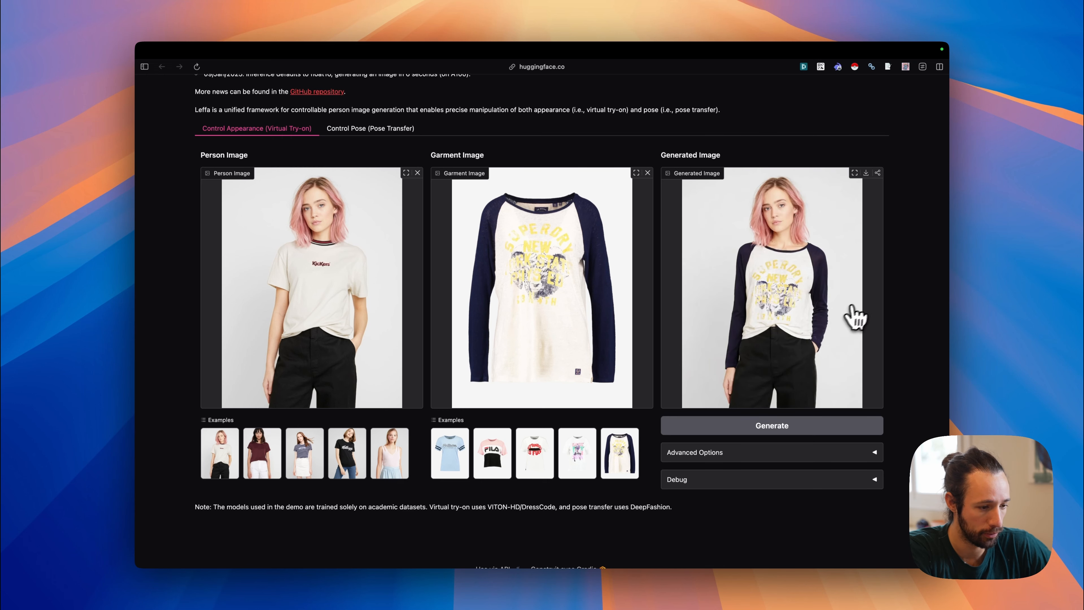
{"action": "scroll", "coordinate": [855, 317], "scroll_direction": "up", "scroll_amount": 5}
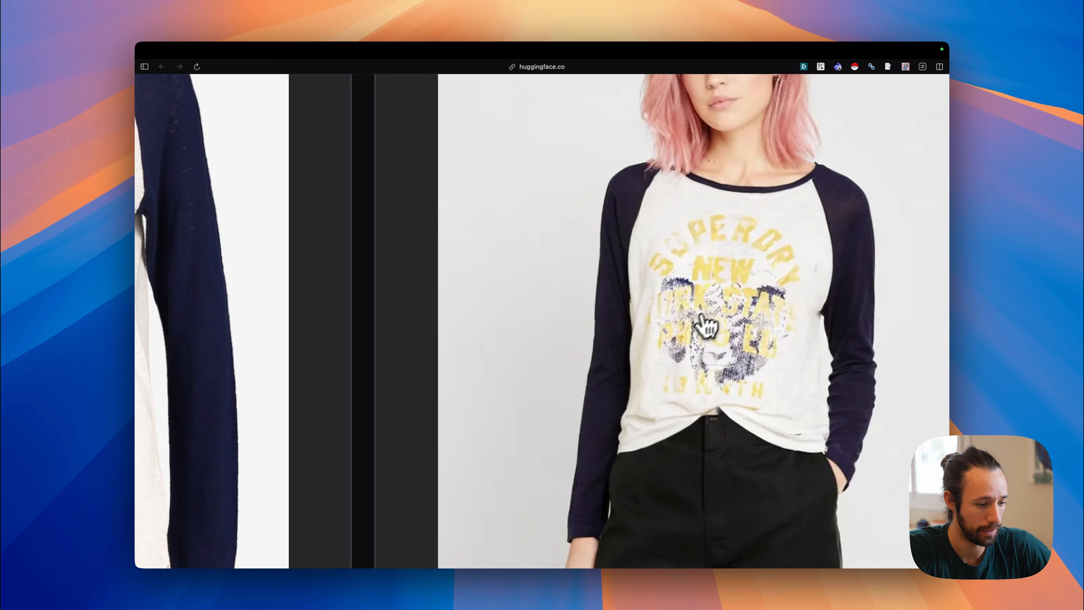
{"action": "scroll", "coordinate": [704, 325], "scroll_direction": "down", "scroll_amount": 5}
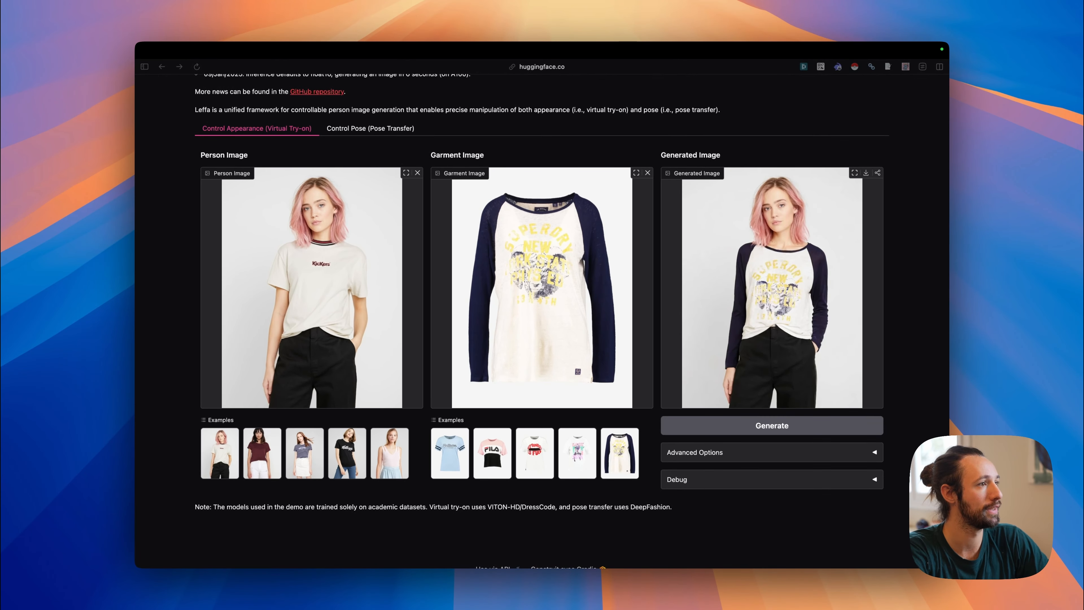
Replace the person image with the photo of the man in the grey T-shirt, generate the Superdry top try-on and inspect it.
{"action": "left_click", "coordinate": [418, 173]}
{"action": "left_click_drag", "start_coordinate": [265, 239], "coordinate": [290, 256]}
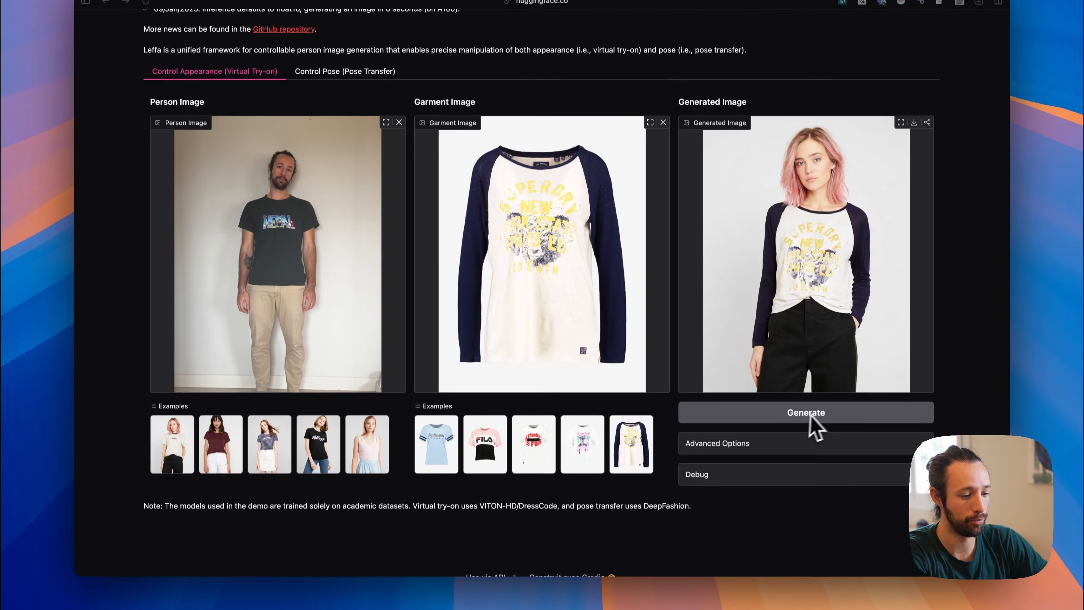
{"action": "left_click", "coordinate": [816, 448]}
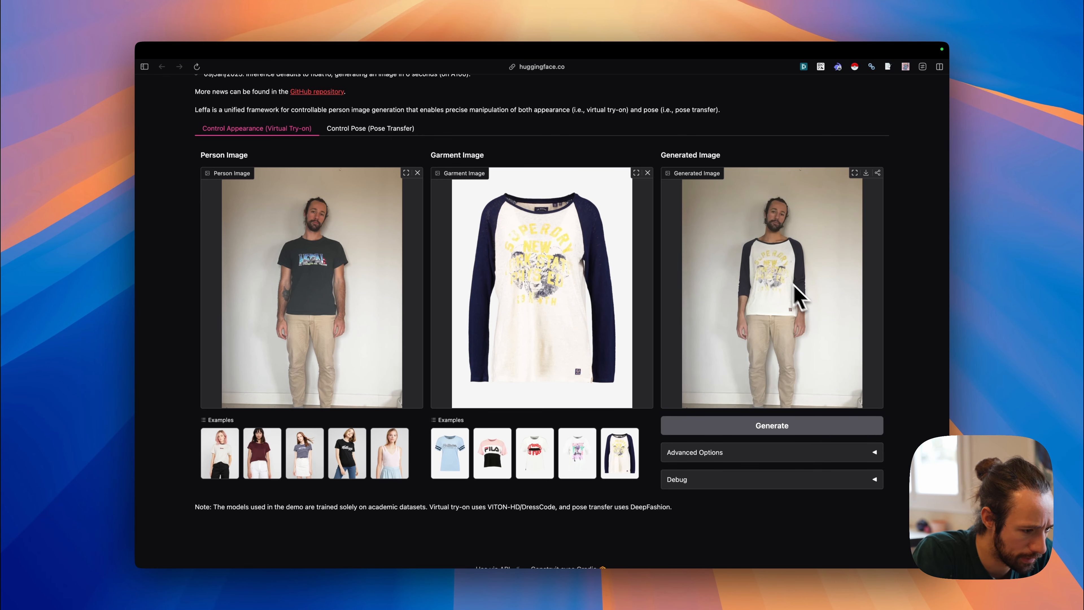
{"action": "scroll", "coordinate": [773, 268], "scroll_direction": "up", "scroll_amount": 5}
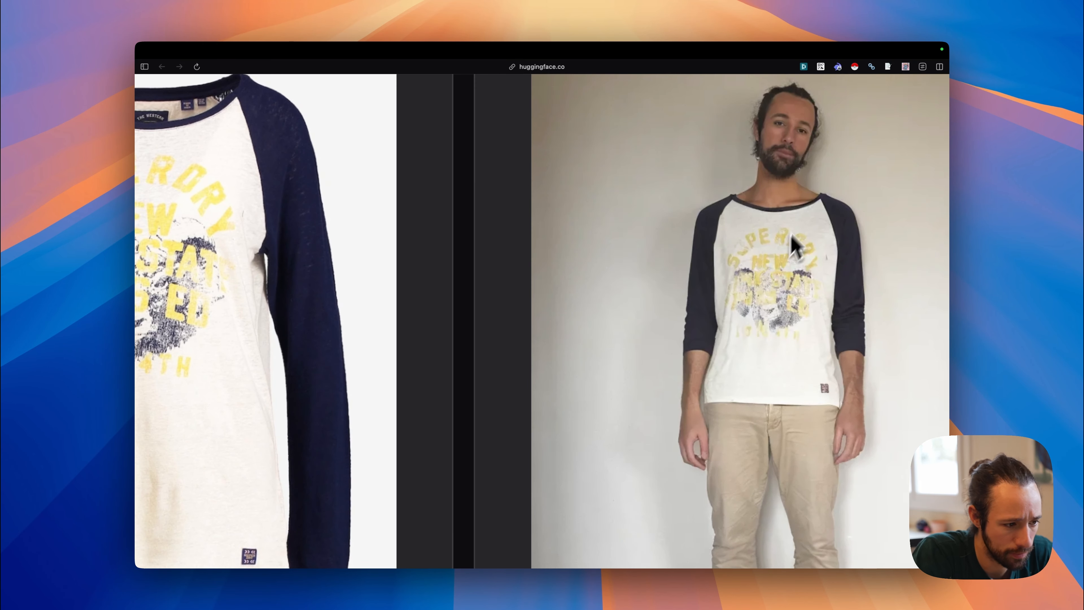
{"action": "scroll", "coordinate": [802, 220], "scroll_direction": "down", "scroll_amount": 5}
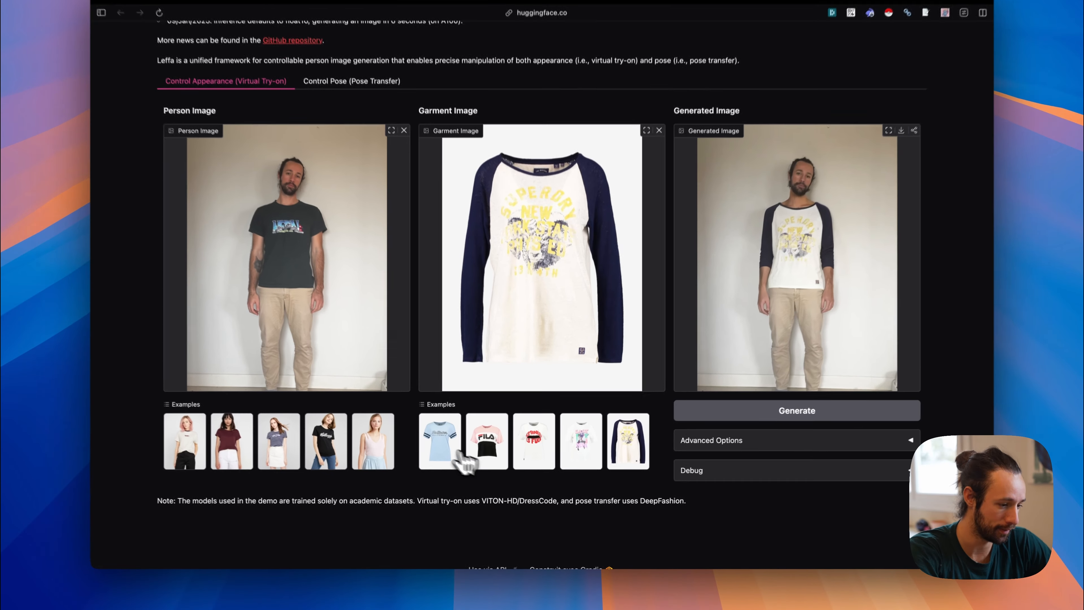
Generate a try-on of the example FILA T-shirt on the man's photo.
{"action": "left_click", "coordinate": [492, 453]}
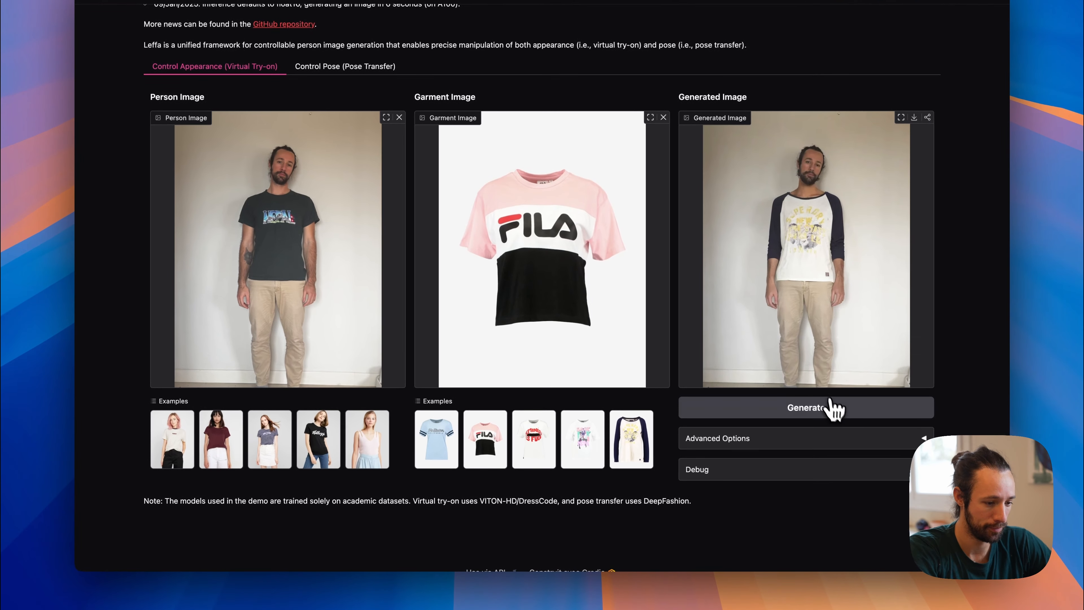
{"action": "left_click", "coordinate": [794, 427]}
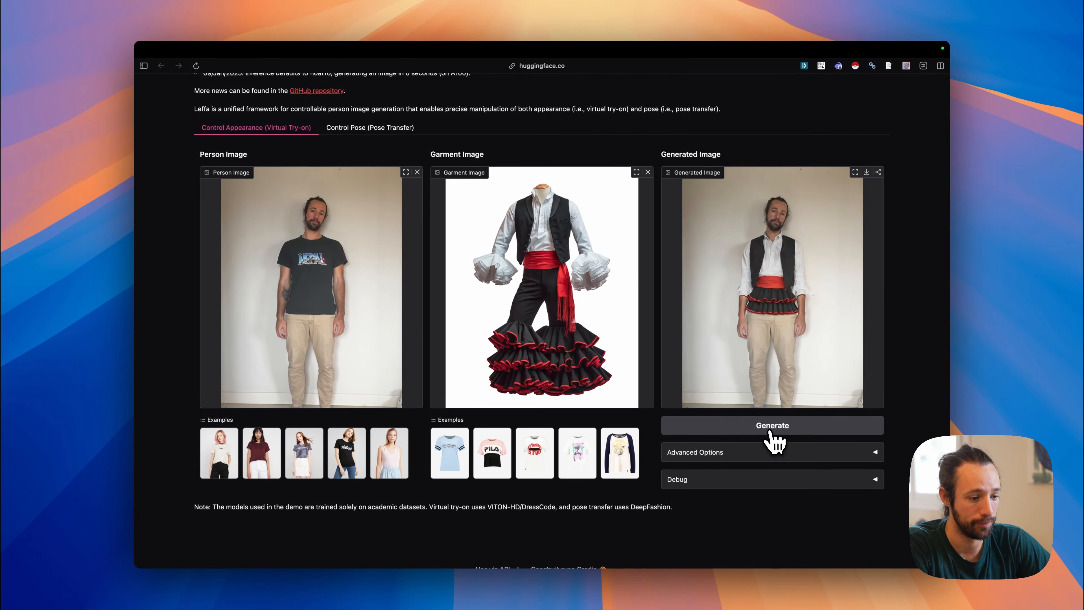
Compare the generated flamenco outfit try-on with the garment image, examining the vest, red sash, sleeves and ruffles.
{"action": "scroll", "coordinate": [783, 324], "scroll_direction": "up", "scroll_amount": 5}
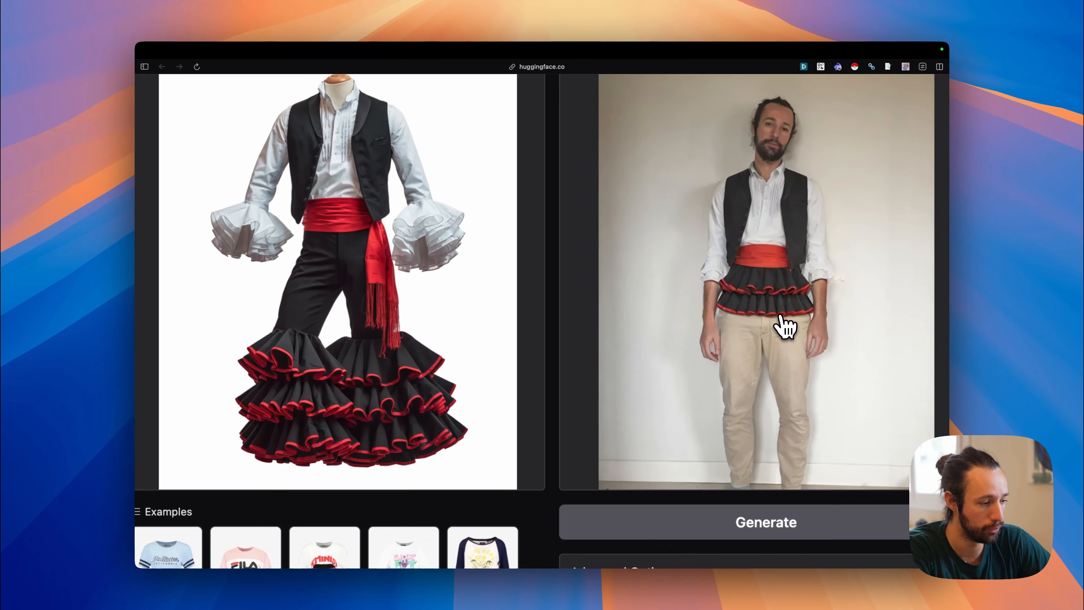
{"action": "scroll", "coordinate": [785, 327], "scroll_direction": "up", "scroll_amount": 3}
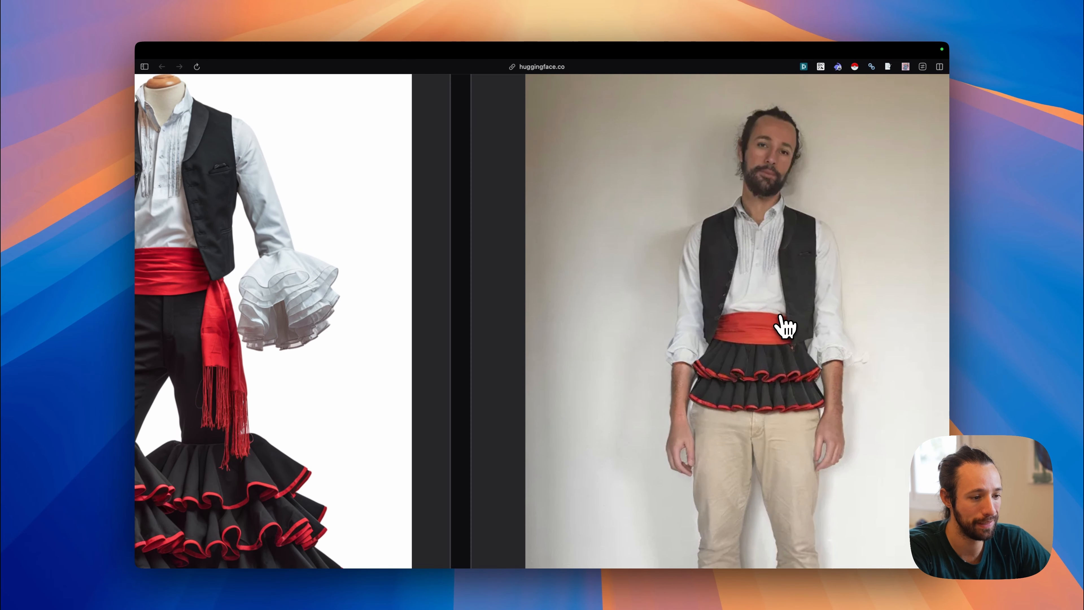
{"action": "scroll", "coordinate": [785, 327], "scroll_direction": "down", "scroll_amount": 5}
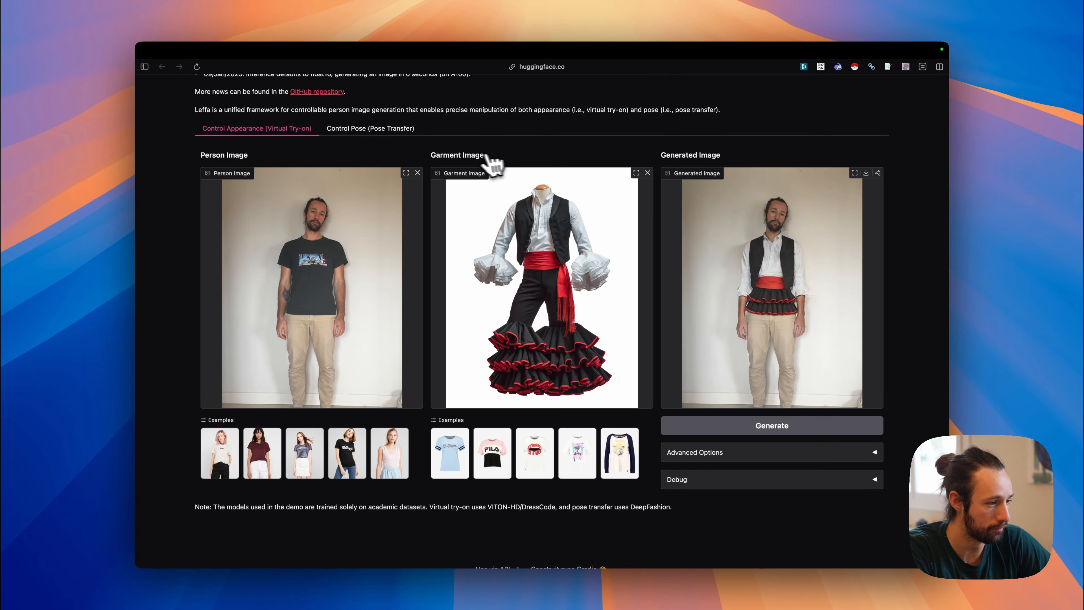
{"action": "scroll", "coordinate": [405, 193], "scroll_direction": "down", "scroll_amount": 1}
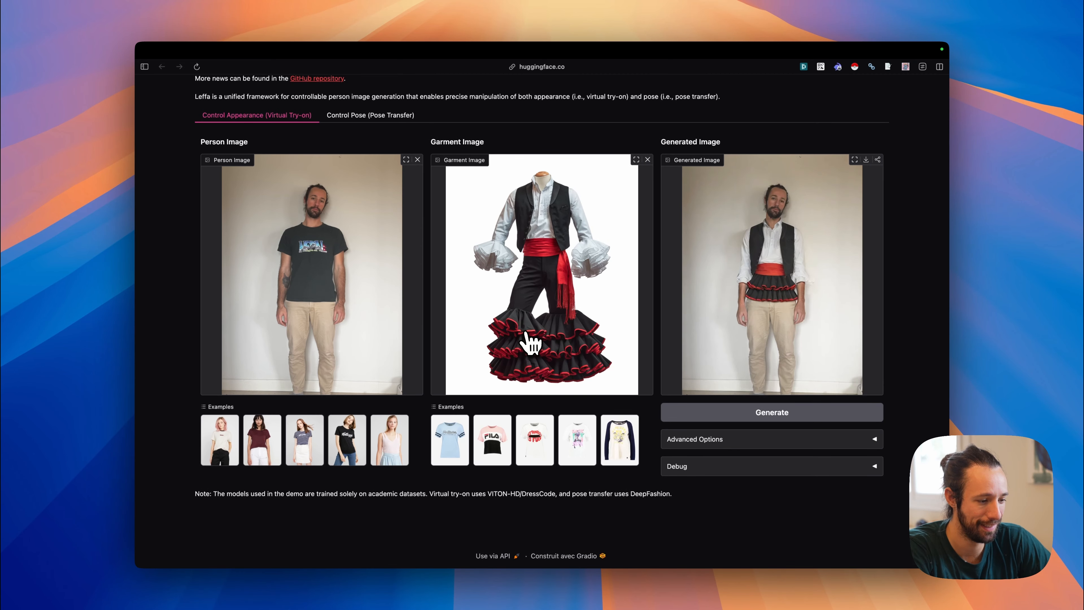
{"action": "scroll", "coordinate": [531, 342], "scroll_direction": "up", "scroll_amount": 5}
{"action": "scroll", "coordinate": [511, 358], "scroll_direction": "down", "scroll_amount": 5}
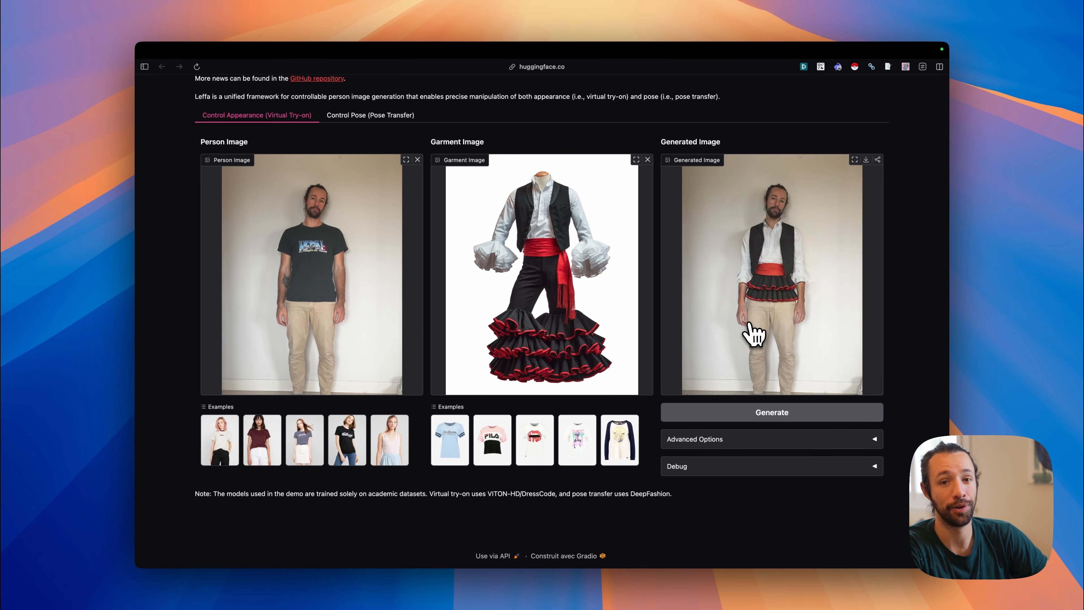
{"action": "scroll", "coordinate": [642, 256], "scroll_direction": "up", "scroll_amount": 3}
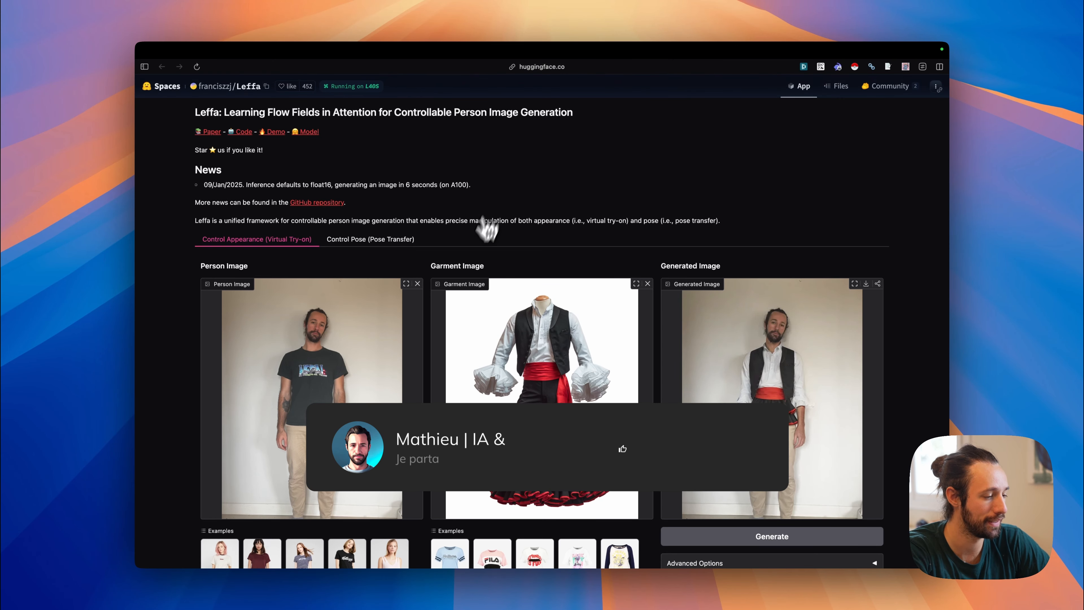
{"action": "scroll", "coordinate": [534, 256], "scroll_direction": "down", "scroll_amount": 5}
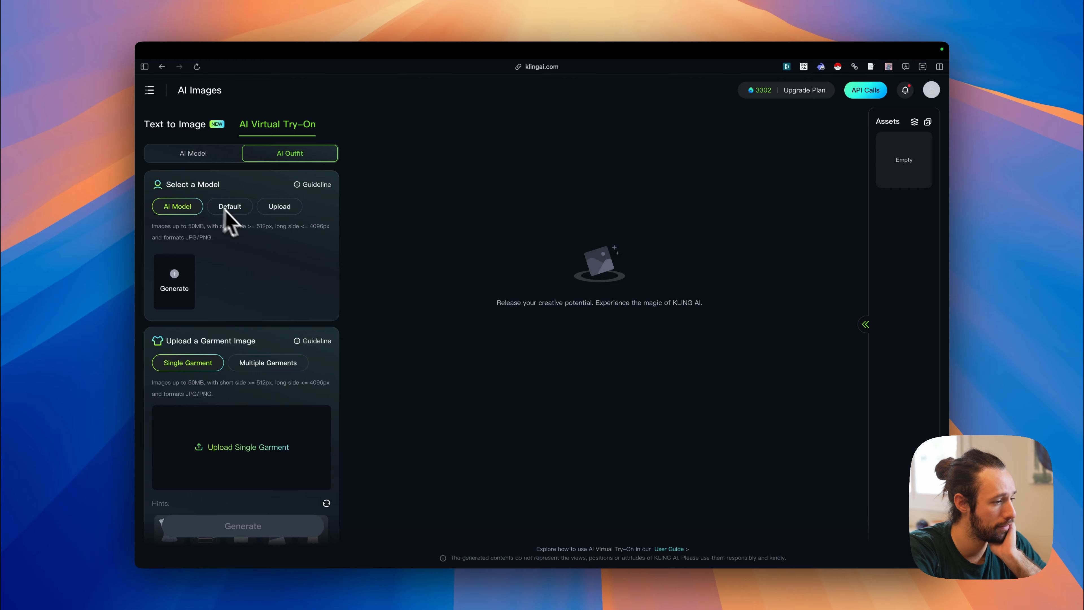
In Kling AI's virtual try-on, upload IMG_6934.jpg from the photo folder as the model image after previewing it.
{"action": "left_click", "coordinate": [278, 207]}
{"action": "left_click", "coordinate": [249, 289]}
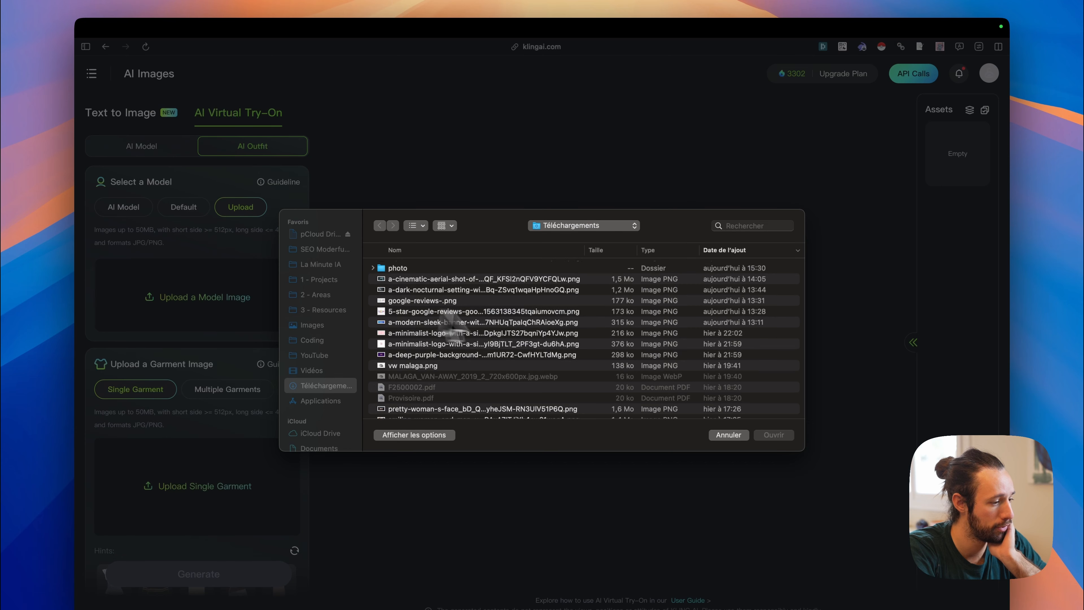
{"action": "double_click", "coordinate": [399, 277]}
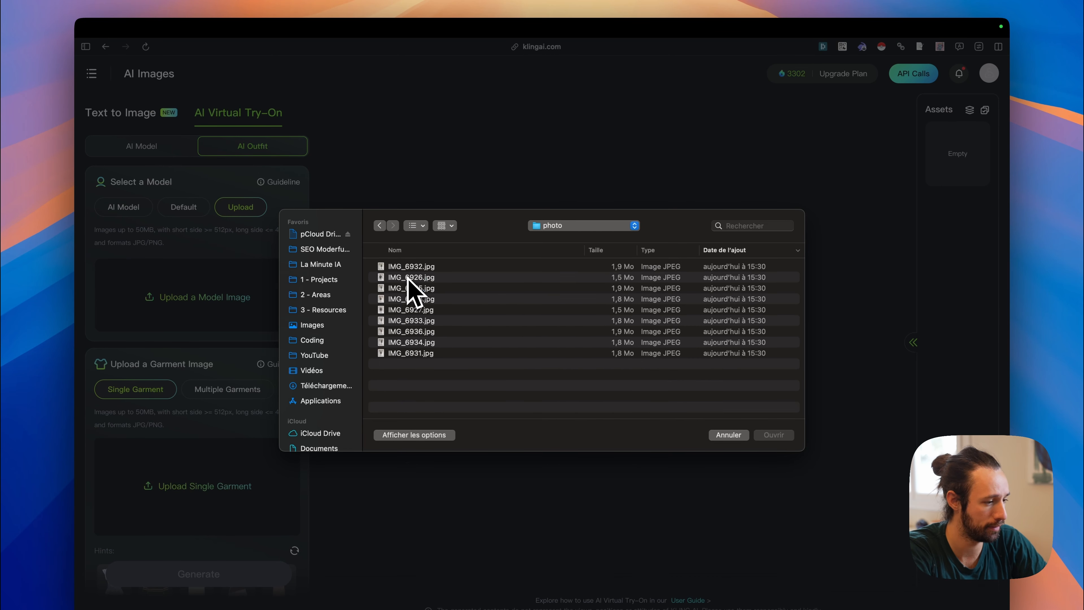
{"action": "left_click", "coordinate": [411, 297]}
{"action": "key", "text": "space"}
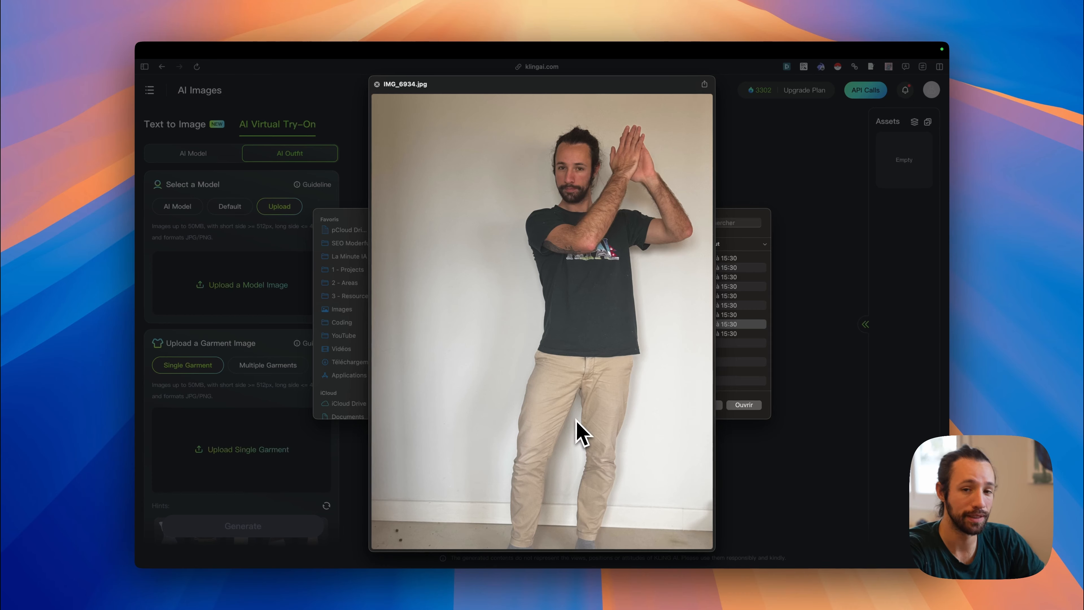
{"action": "key", "text": "space"}
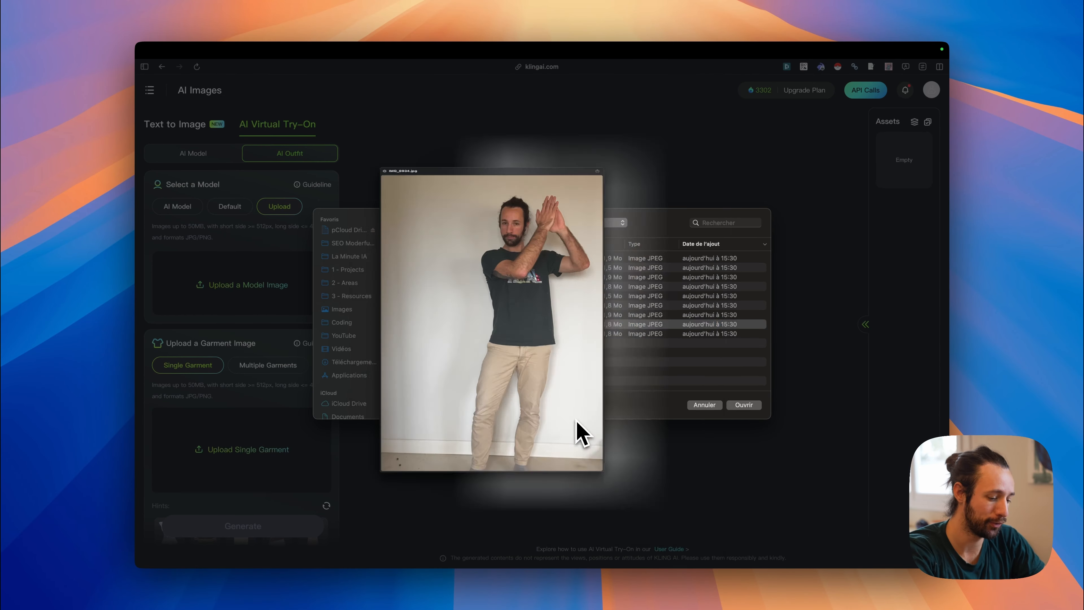
{"action": "key", "text": "Return"}
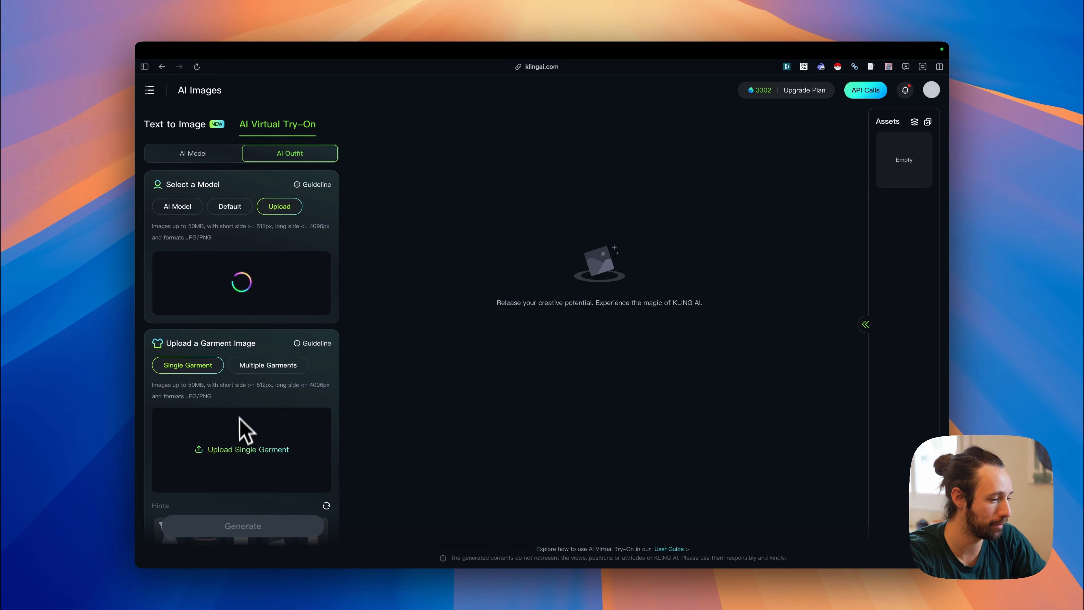
Add the full flamenco costume picture as the single garment and generate the outfit images.
{"action": "scroll", "coordinate": [214, 397], "scroll_direction": "down", "scroll_amount": 4}
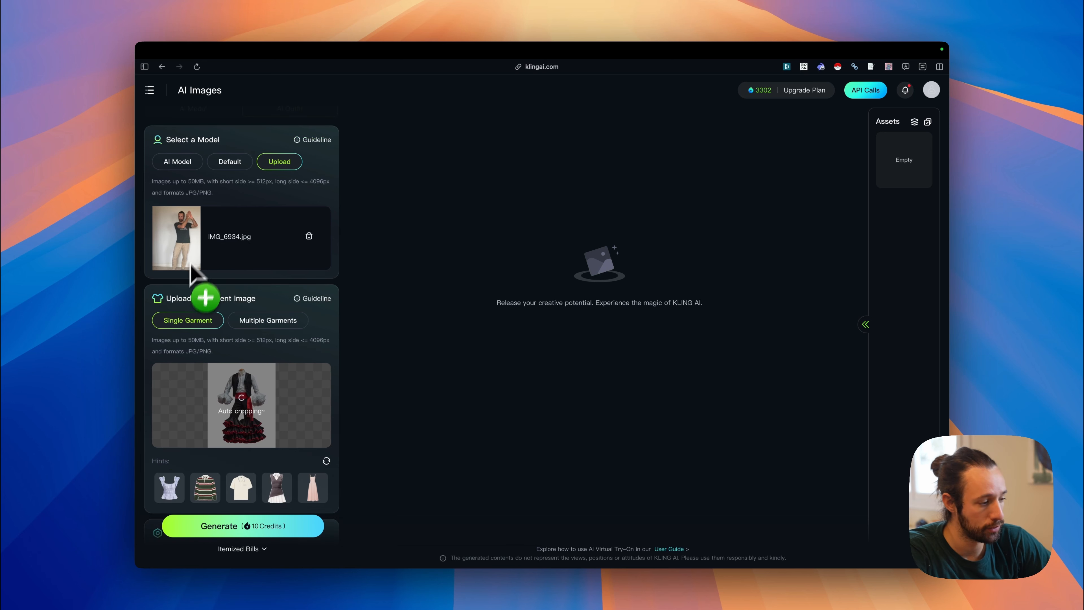
{"action": "left_click_drag", "start_coordinate": [172, 263], "coordinate": [246, 397]}
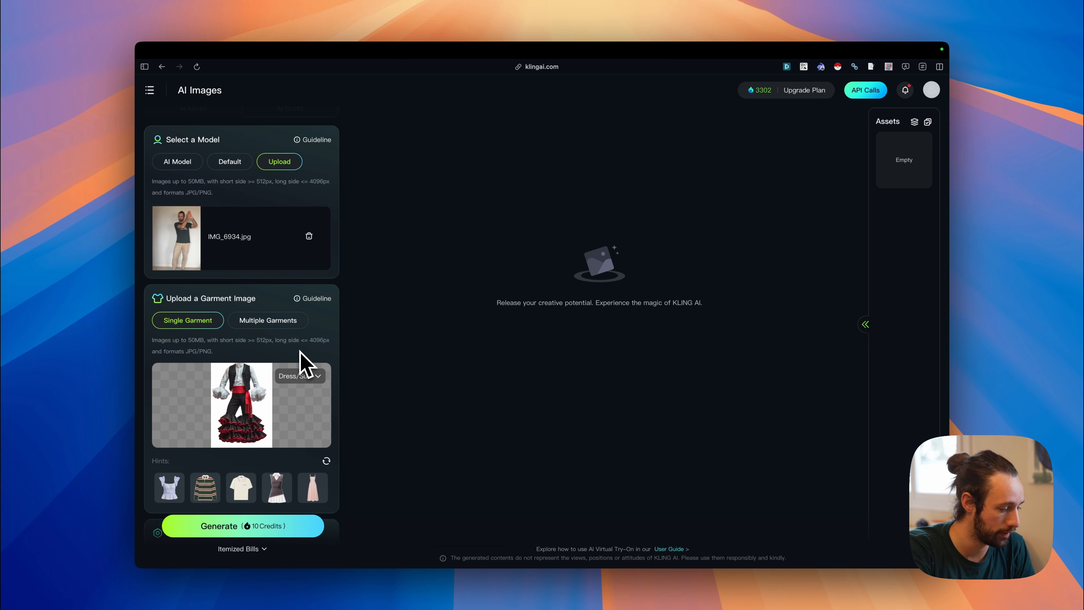
{"action": "scroll", "coordinate": [288, 342], "scroll_direction": "down", "scroll_amount": 1}
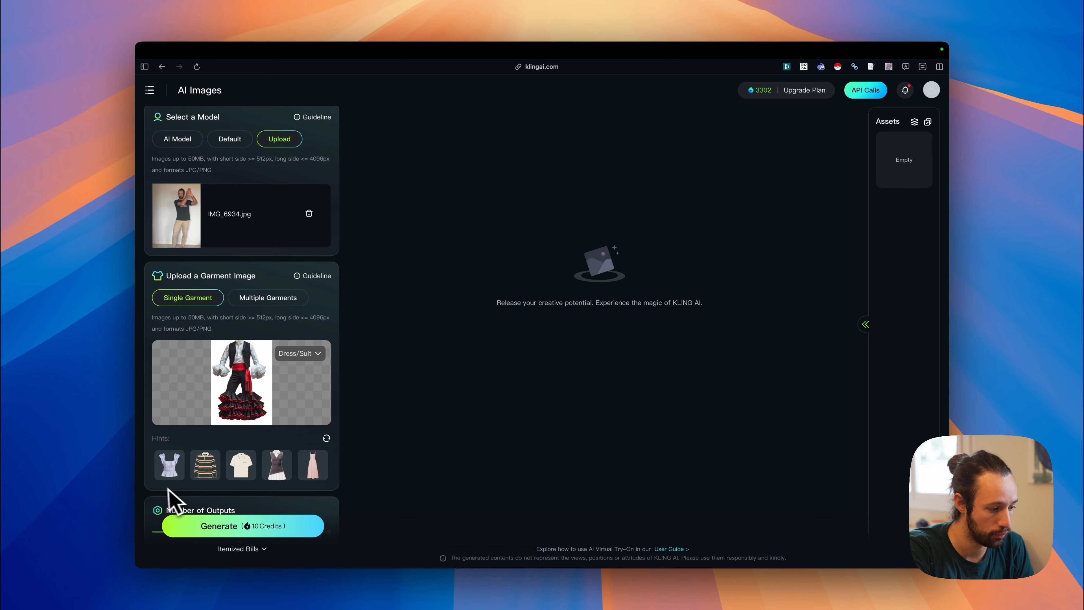
{"action": "scroll", "coordinate": [250, 376], "scroll_direction": "down", "scroll_amount": 2}
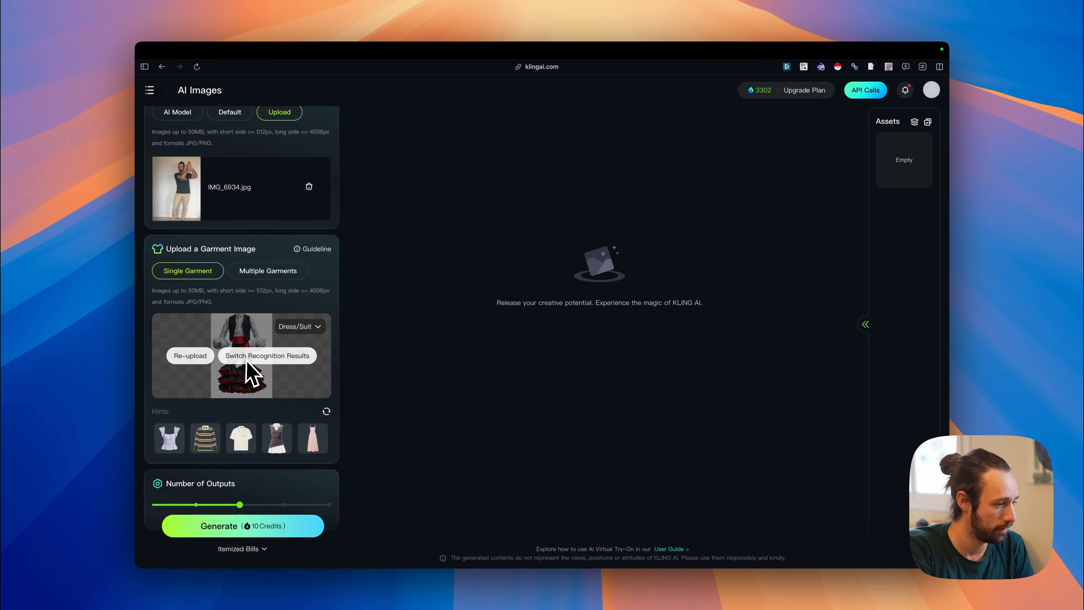
{"action": "scroll", "coordinate": [249, 375], "scroll_direction": "up", "scroll_amount": 4}
{"action": "scroll", "coordinate": [256, 405], "scroll_direction": "down", "scroll_amount": 2}
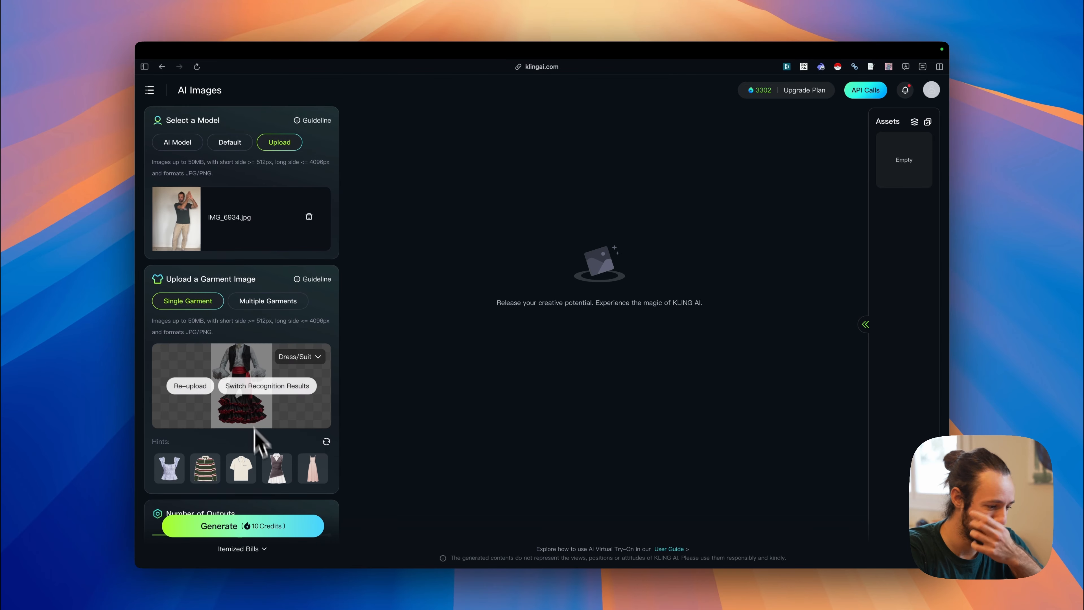
{"action": "left_click", "coordinate": [187, 527]}
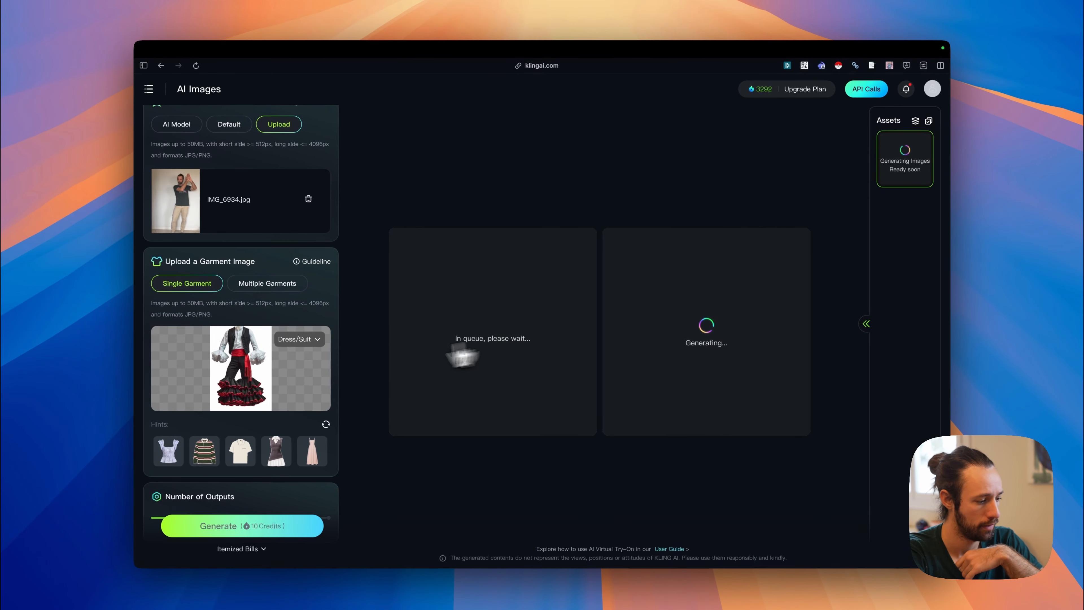
Inspect the generated flamenco outfit images up close, especially the ruffled skirt and legs.
{"action": "scroll", "coordinate": [283, 388], "scroll_direction": "down", "scroll_amount": 1}
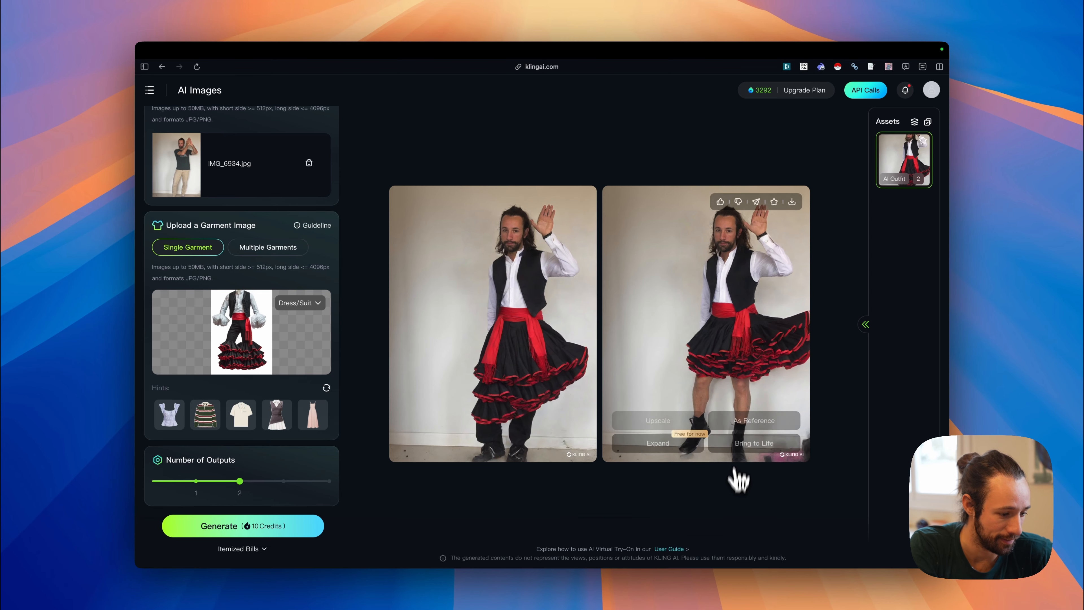
{"action": "scroll", "coordinate": [743, 399], "scroll_direction": "up", "scroll_amount": 5}
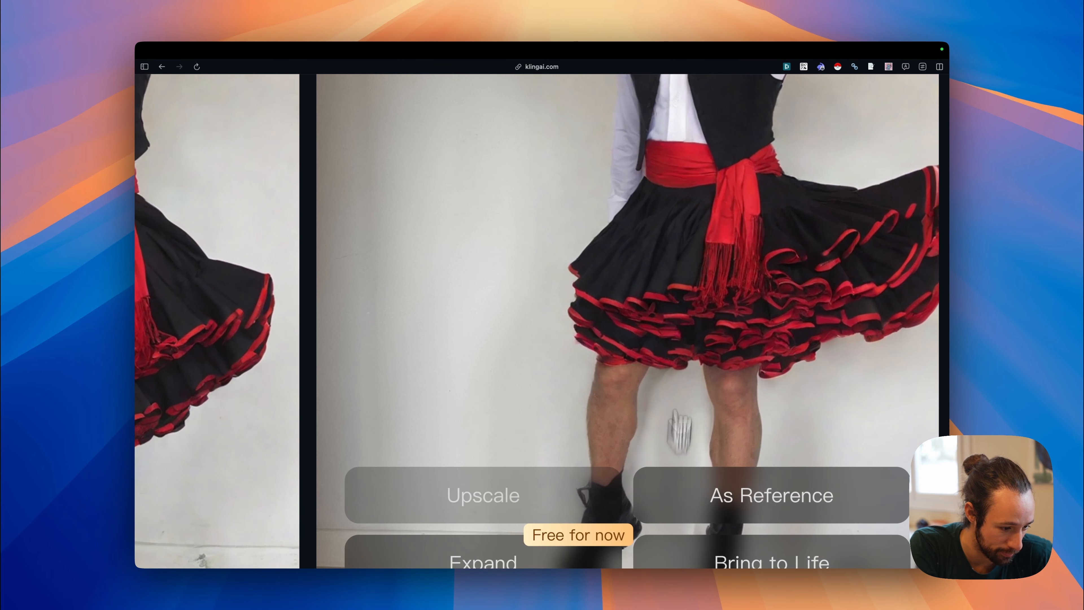
{"action": "scroll", "coordinate": [544, 218], "scroll_direction": "down", "scroll_amount": 5}
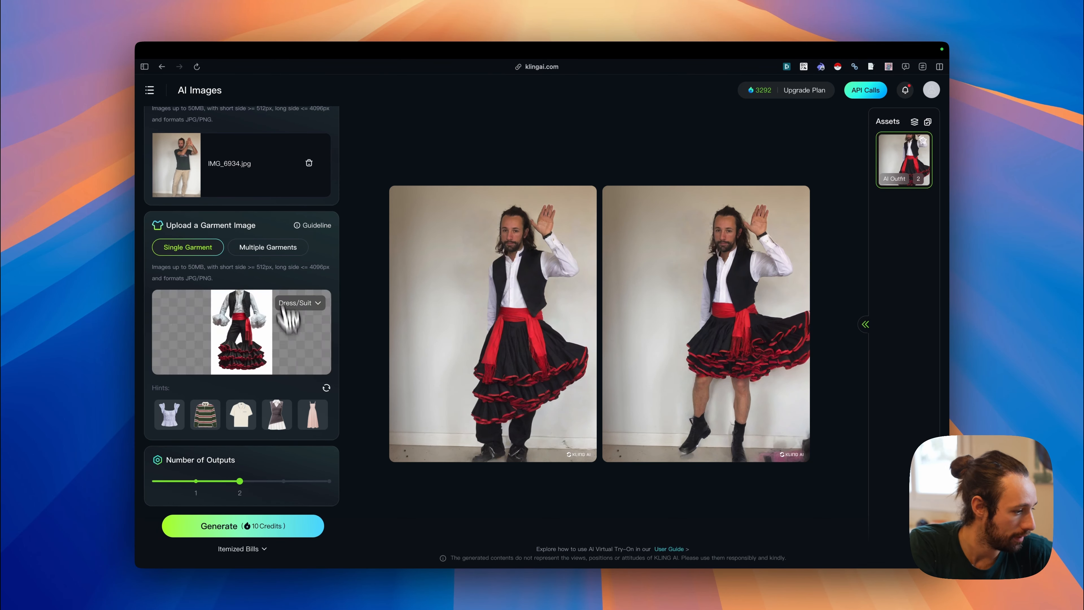
Set the flamenco garment's type to Top and switch the garment upload to Multiple Garments.
{"action": "left_click", "coordinate": [299, 305]}
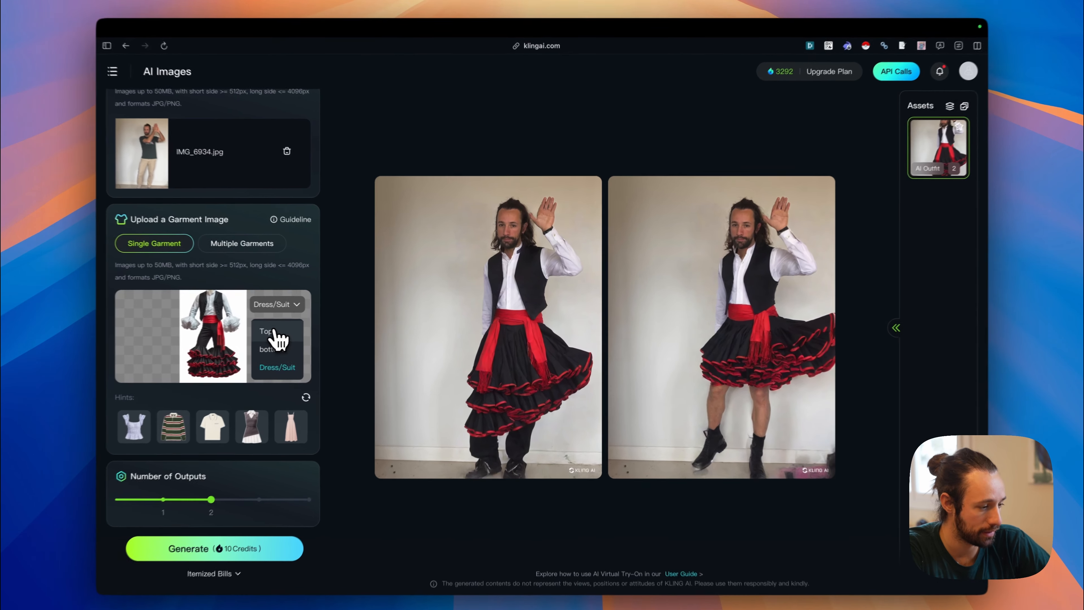
{"action": "left_click", "coordinate": [291, 328]}
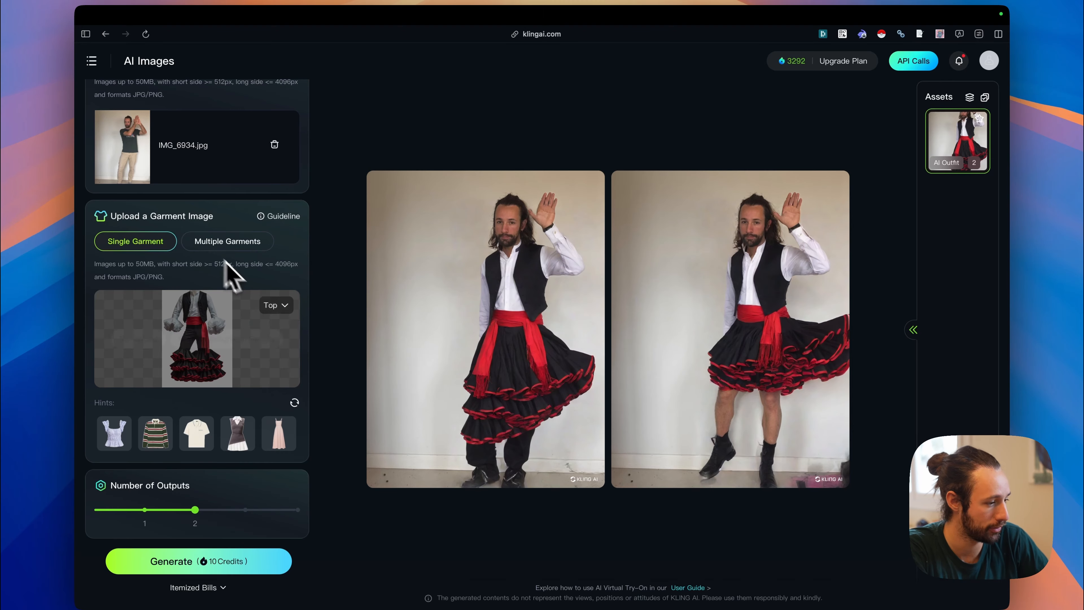
{"action": "left_click", "coordinate": [240, 244]}
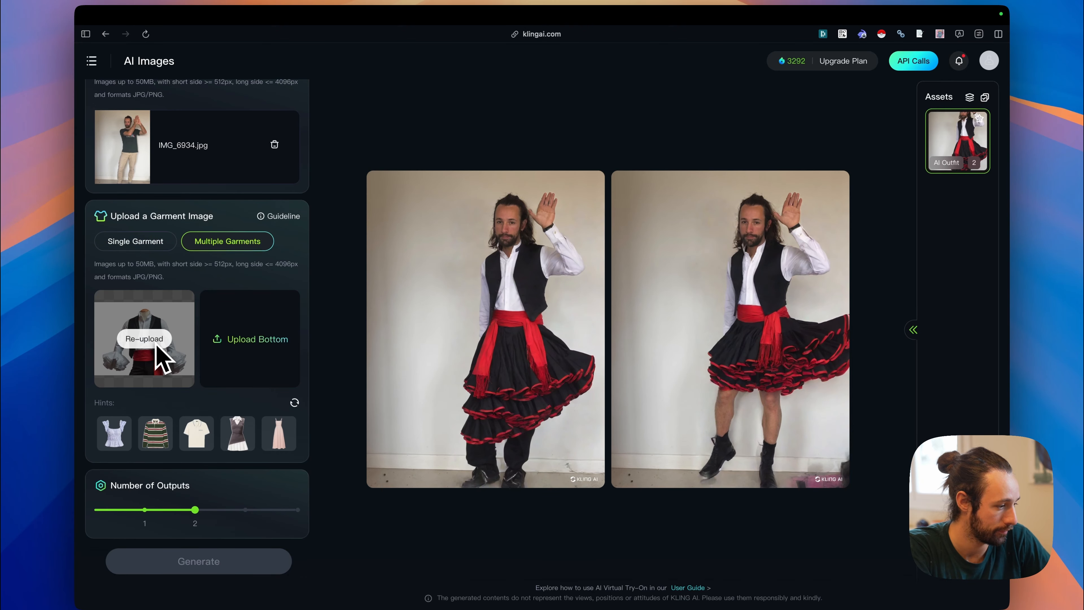
Preview the costume screenshots and upload the black-and-red ruffled trousers crop as the bottom garment.
{"action": "left_click", "coordinate": [269, 357]}
{"action": "key", "text": "space"}
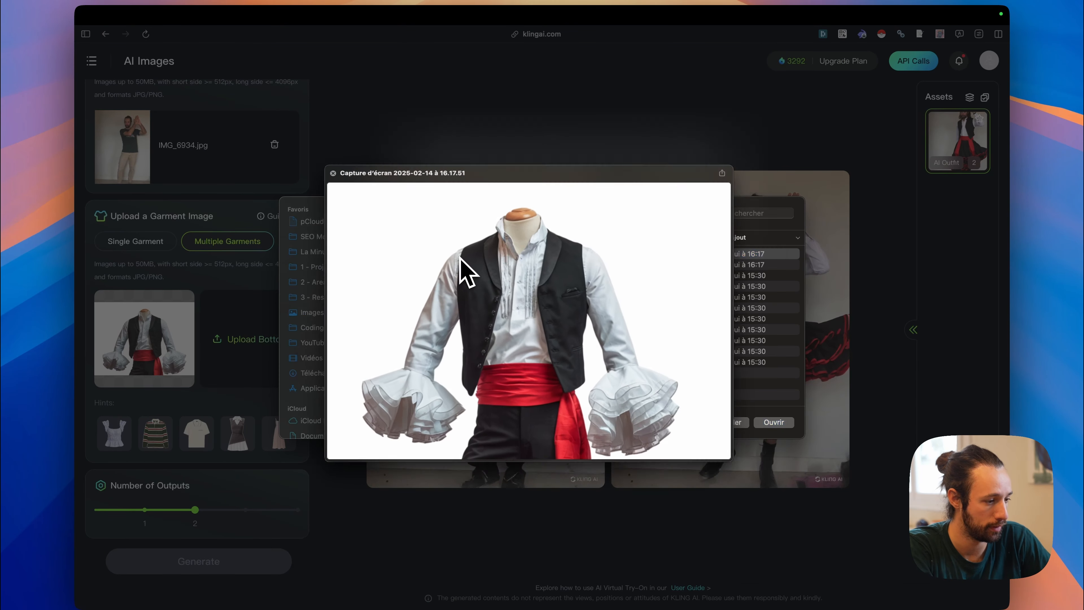
{"action": "key", "text": "space"}
{"action": "key", "text": "Return"}
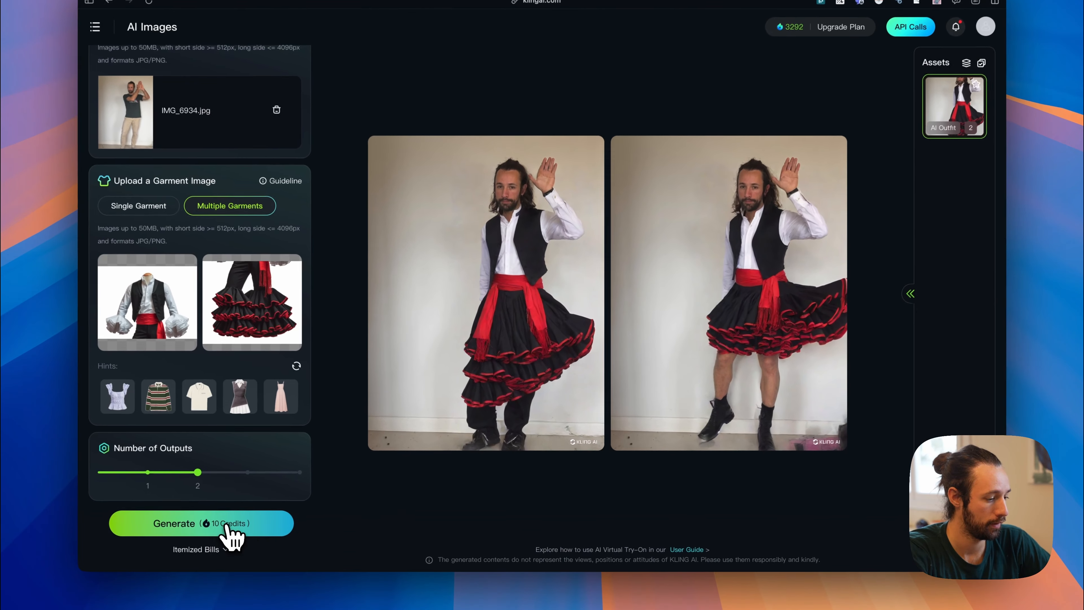
Generate two outfit images from the vest top and ruffled trousers garments, and view the previous flamenco results enlarged.
{"action": "left_click", "coordinate": [225, 564]}
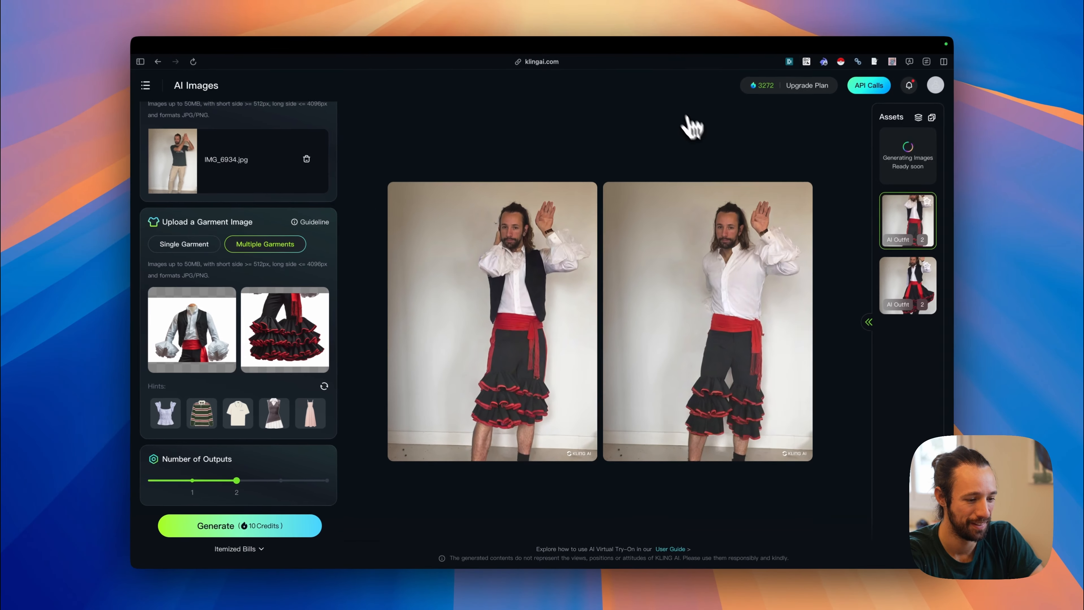
{"action": "mouse_move", "coordinate": [651, 297]}
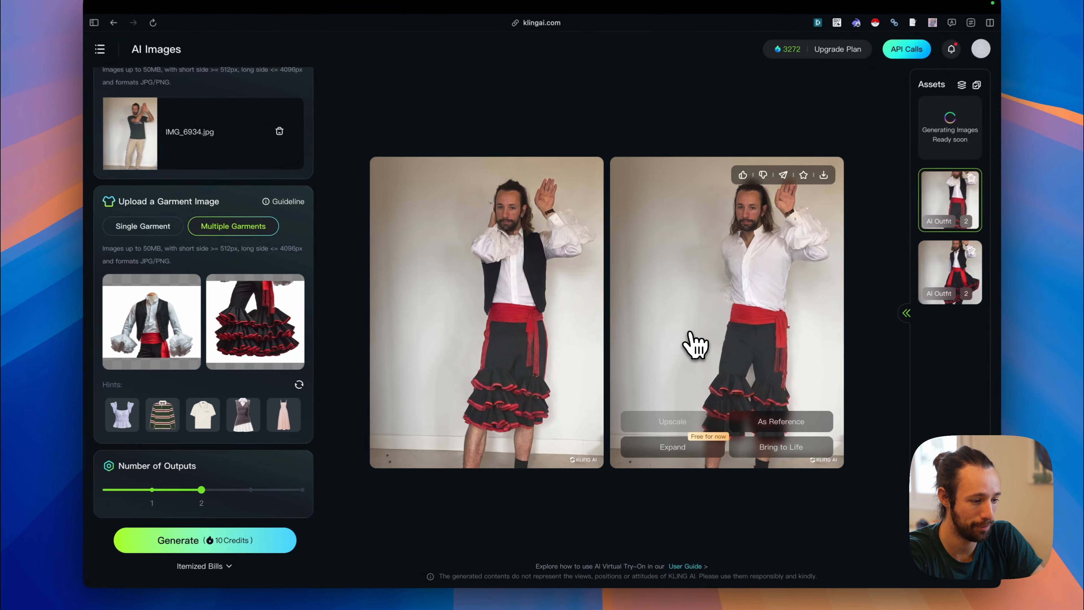
{"action": "left_click", "coordinate": [677, 355]}
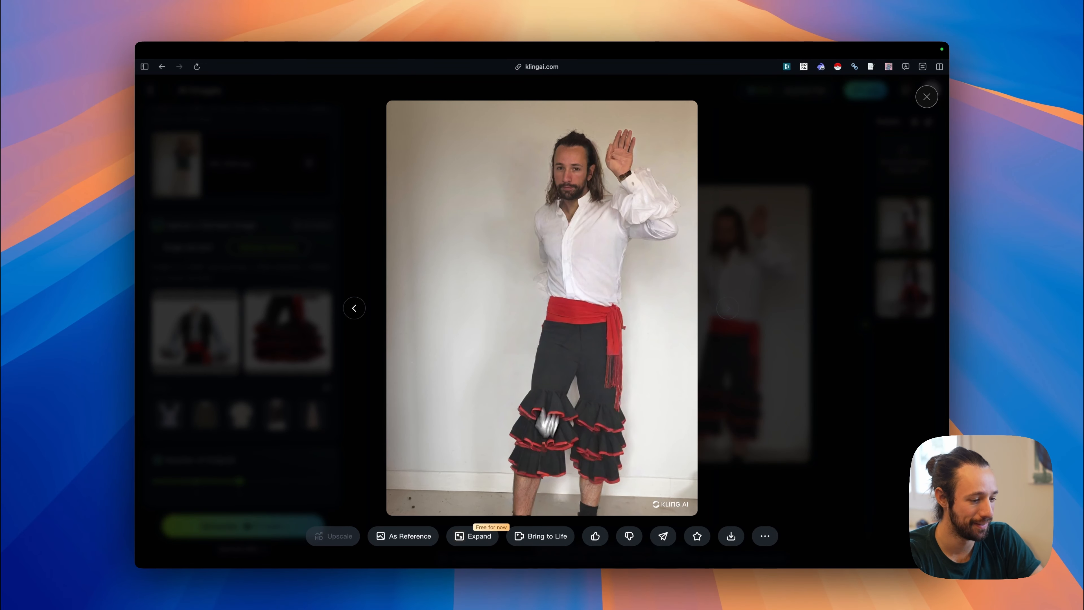
{"action": "left_click", "coordinate": [349, 310]}
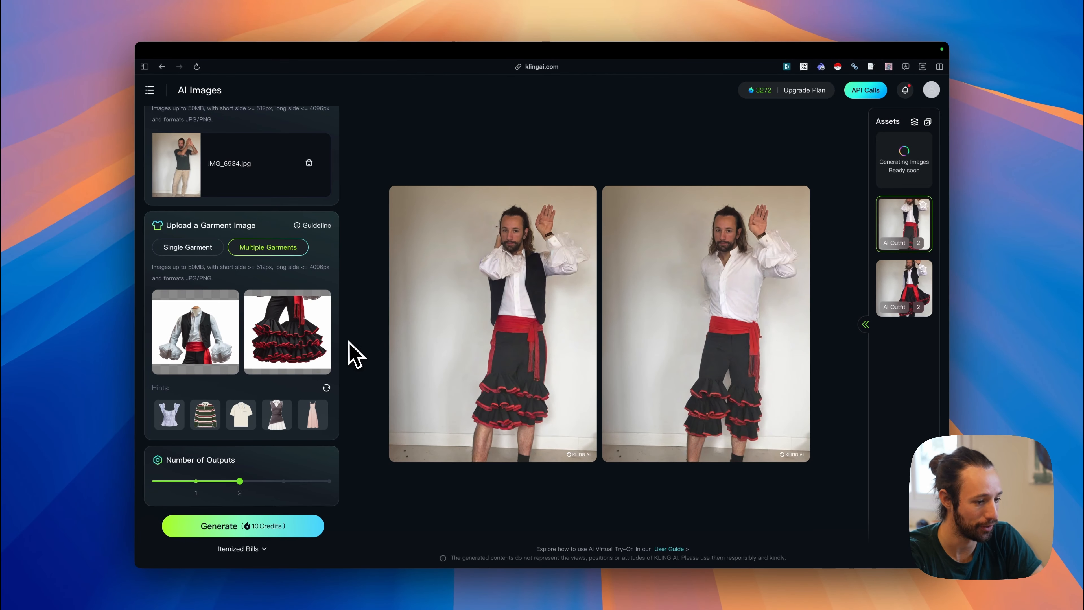
{"action": "mouse_move", "coordinate": [308, 341]}
Inspect the second outfit image made from the IMG_6931.jpg photo up close, then close the enlarged view.
{"action": "mouse_move", "coordinate": [690, 460]}
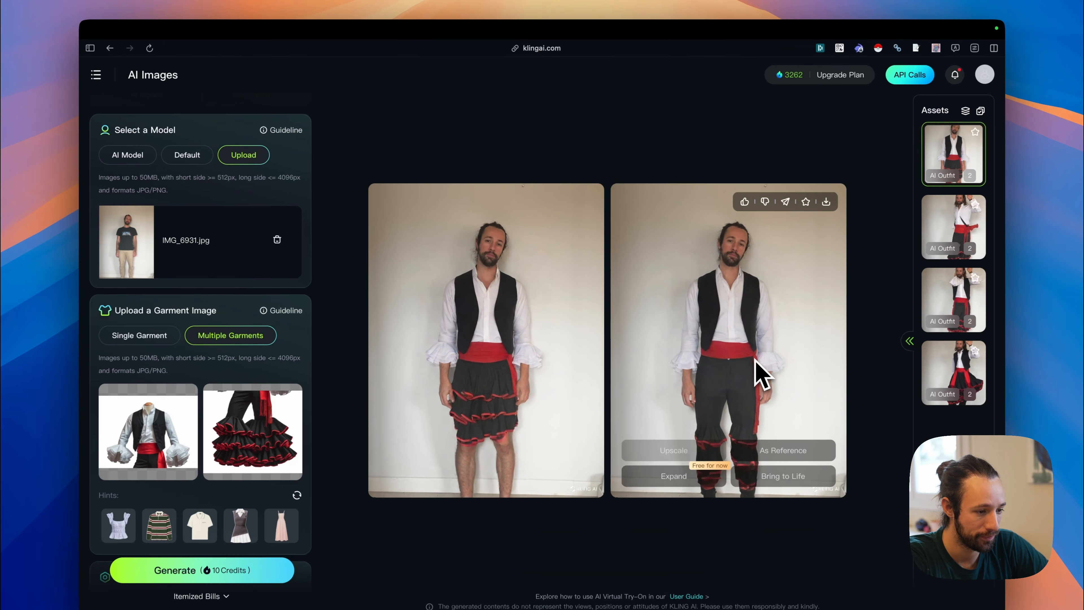
{"action": "left_click", "coordinate": [755, 362]}
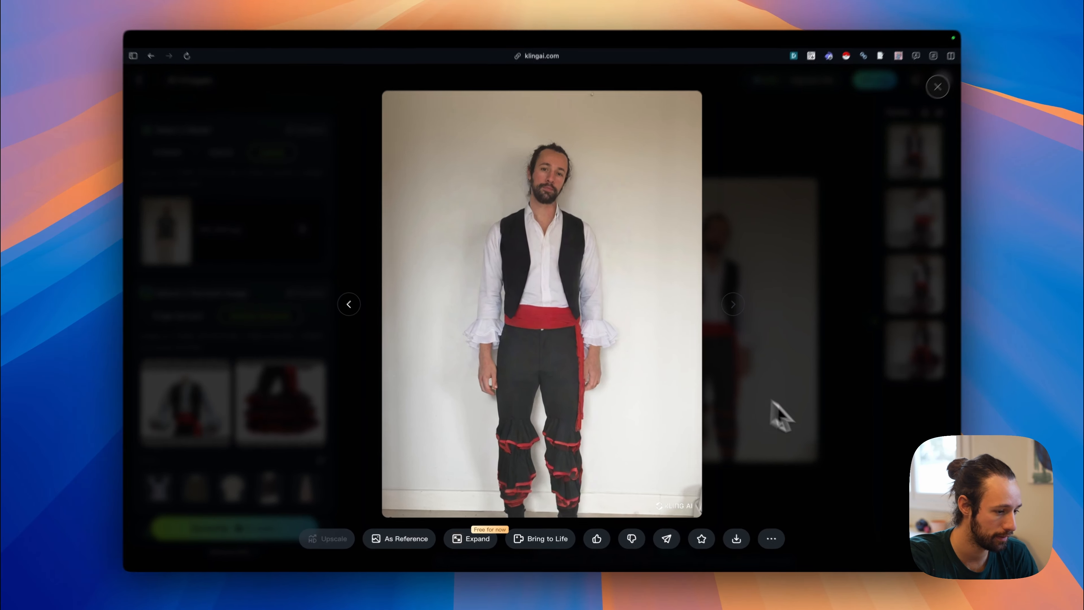
{"action": "left_click", "coordinate": [722, 380]}
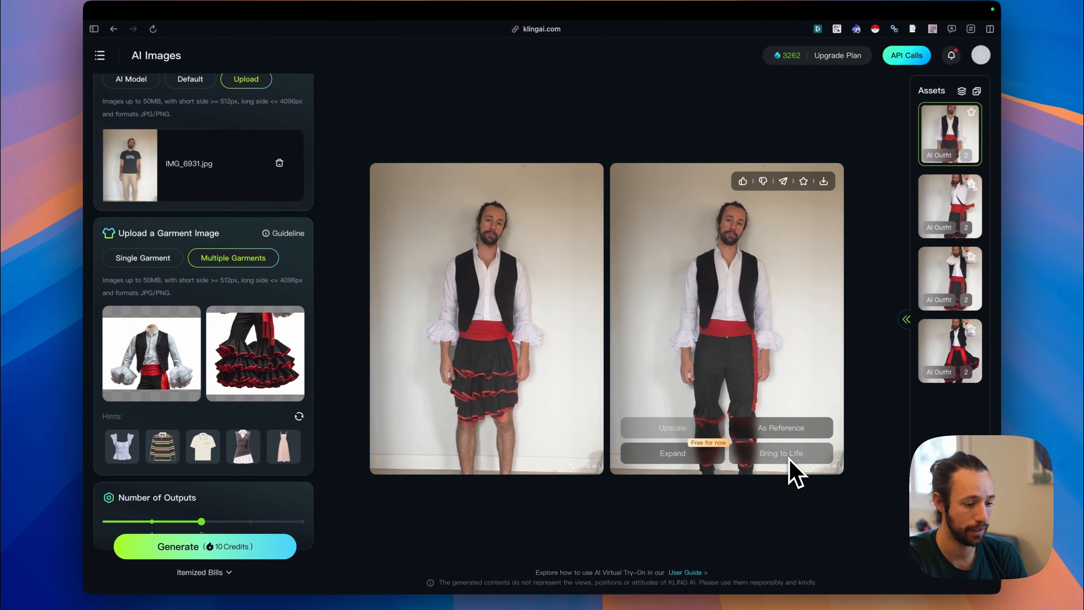
Bring the second outfit image to life as a 5s Standard Mode video with the prompt "A model turning around to show the outfit".
{"action": "left_click", "coordinate": [760, 446]}
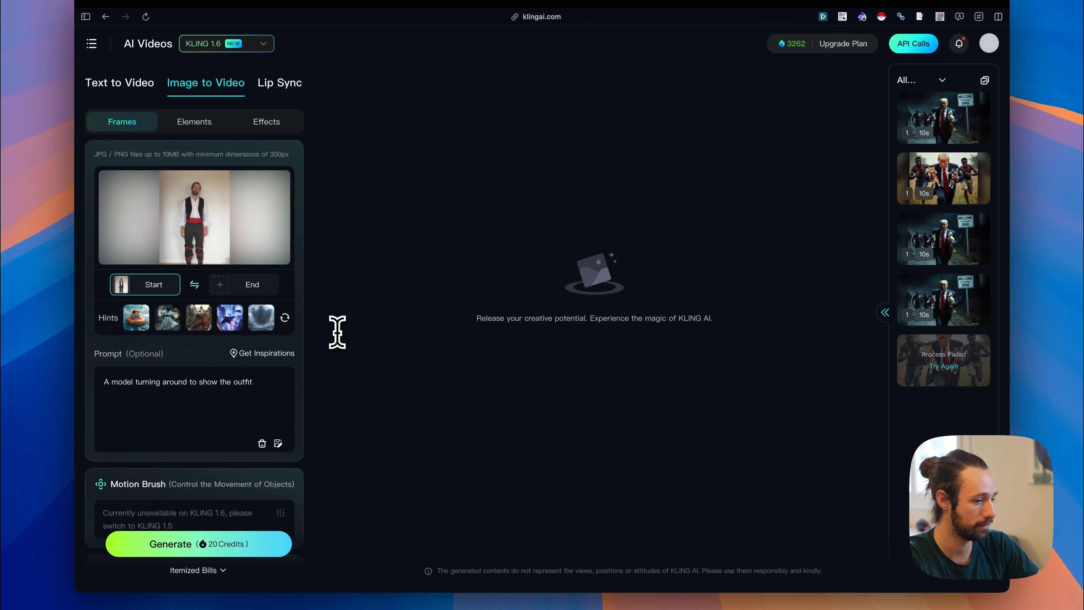
{"action": "scroll", "coordinate": [249, 380], "scroll_direction": "down", "scroll_amount": 3}
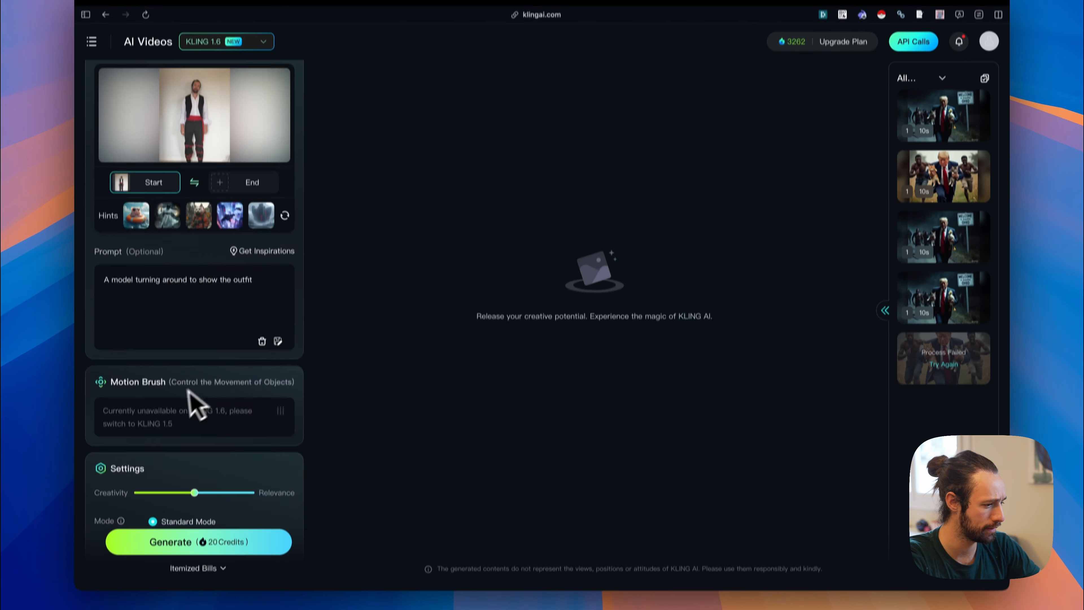
{"action": "scroll", "coordinate": [200, 461], "scroll_direction": "down", "scroll_amount": 7}
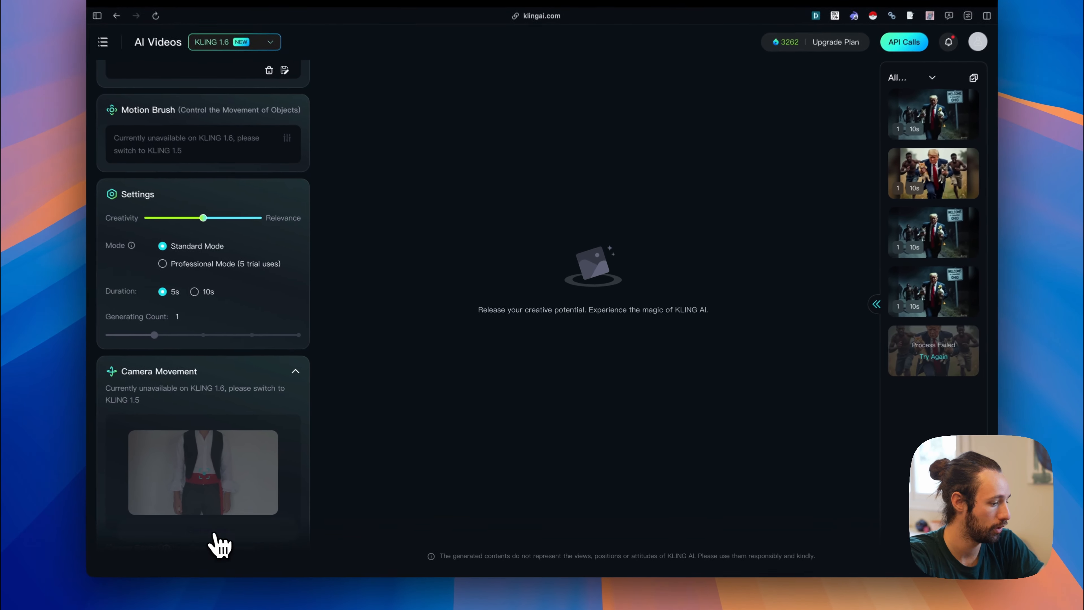
{"action": "left_click", "coordinate": [239, 526]}
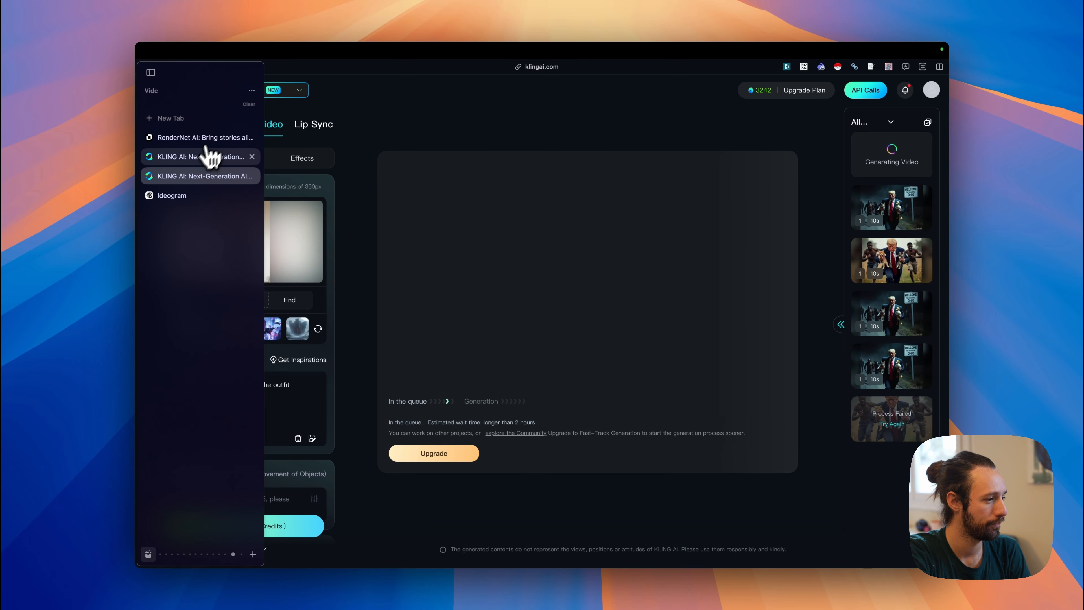
Switch to Ideogram and look through the generated garment creations, from the pleated skirts to the flamenco costumes and tuxedos.
{"action": "mouse_move", "coordinate": [145, 225]}
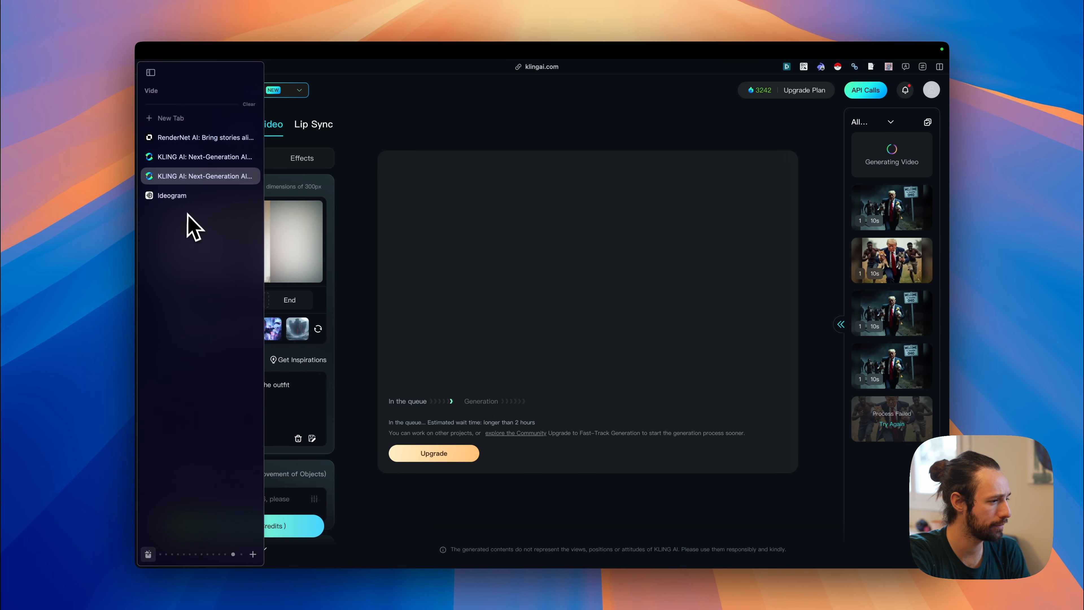
{"action": "left_click", "coordinate": [185, 200]}
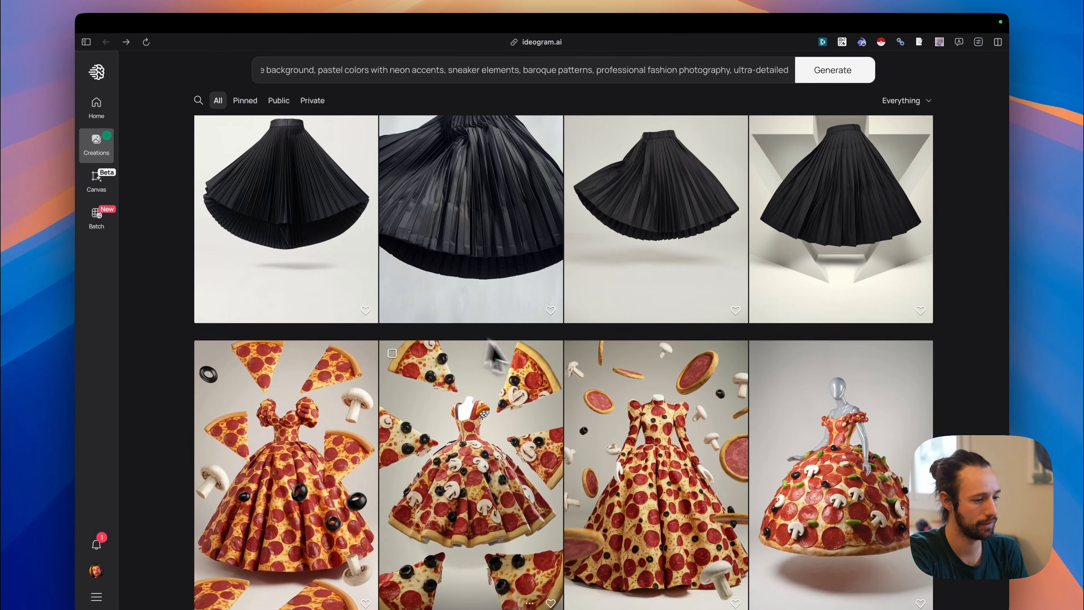
{"action": "scroll", "coordinate": [586, 357], "scroll_direction": "down", "scroll_amount": 5}
{"action": "scroll", "coordinate": [597, 372], "scroll_direction": "down", "scroll_amount": 15}
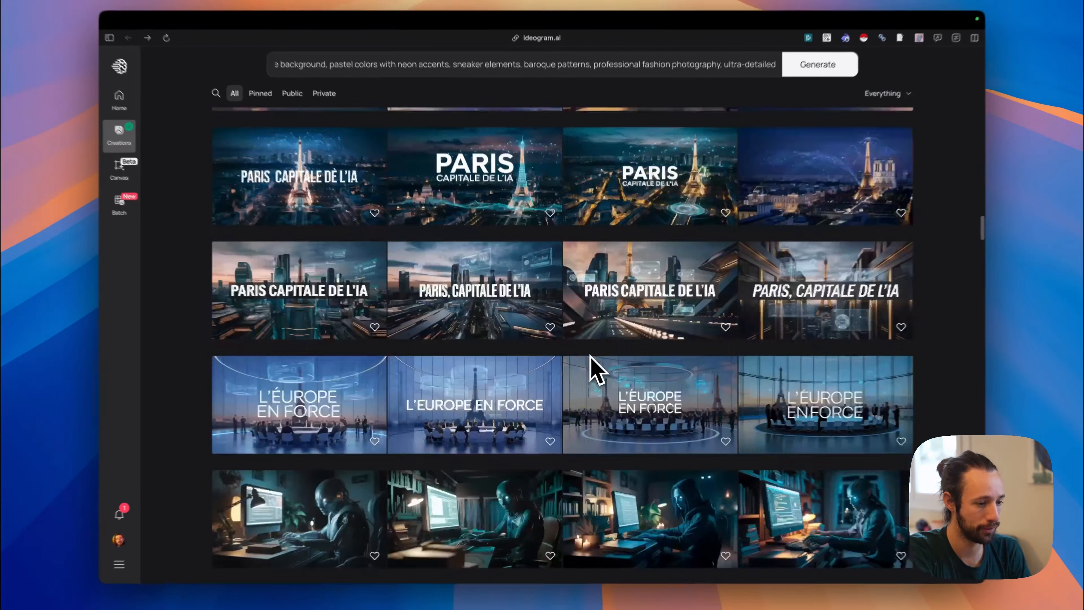
{"action": "scroll", "coordinate": [587, 369], "scroll_direction": "up", "scroll_amount": 3}
{"action": "scroll", "coordinate": [592, 368], "scroll_direction": "down", "scroll_amount": 5}
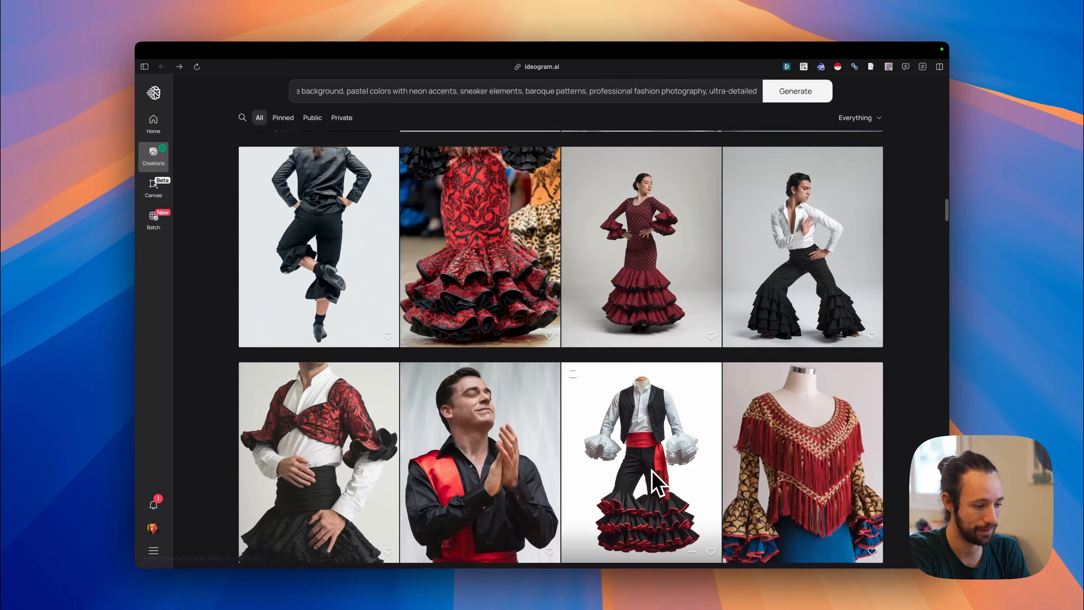
{"action": "scroll", "coordinate": [629, 306], "scroll_direction": "up", "scroll_amount": 4}
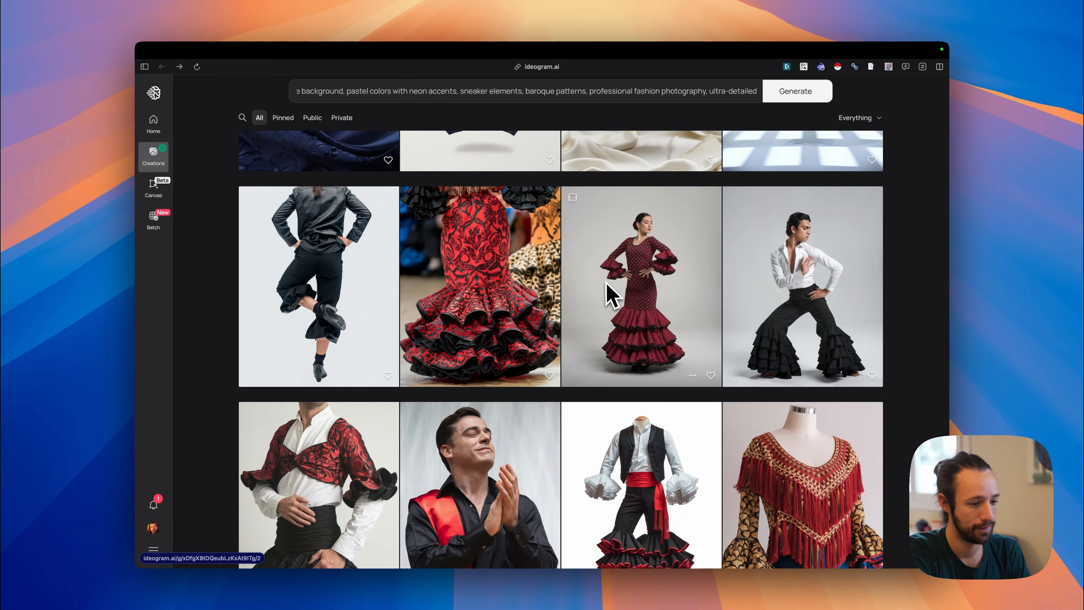
{"action": "scroll", "coordinate": [608, 291], "scroll_direction": "up", "scroll_amount": 5}
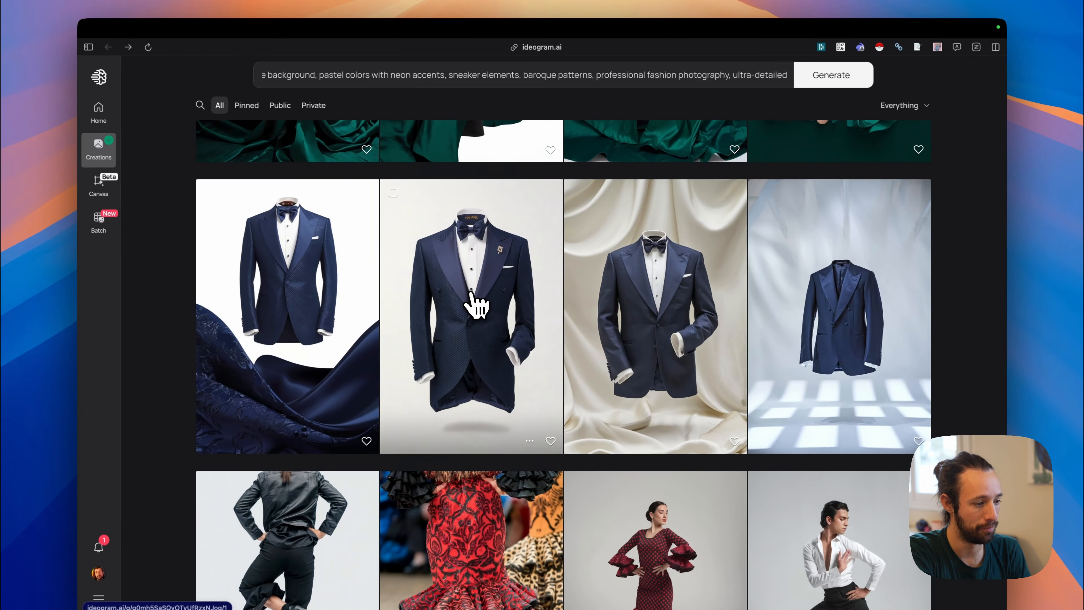
Download the second midnight blue tuxedo image as PNG and return to the creations.
{"action": "left_click", "coordinate": [495, 300]}
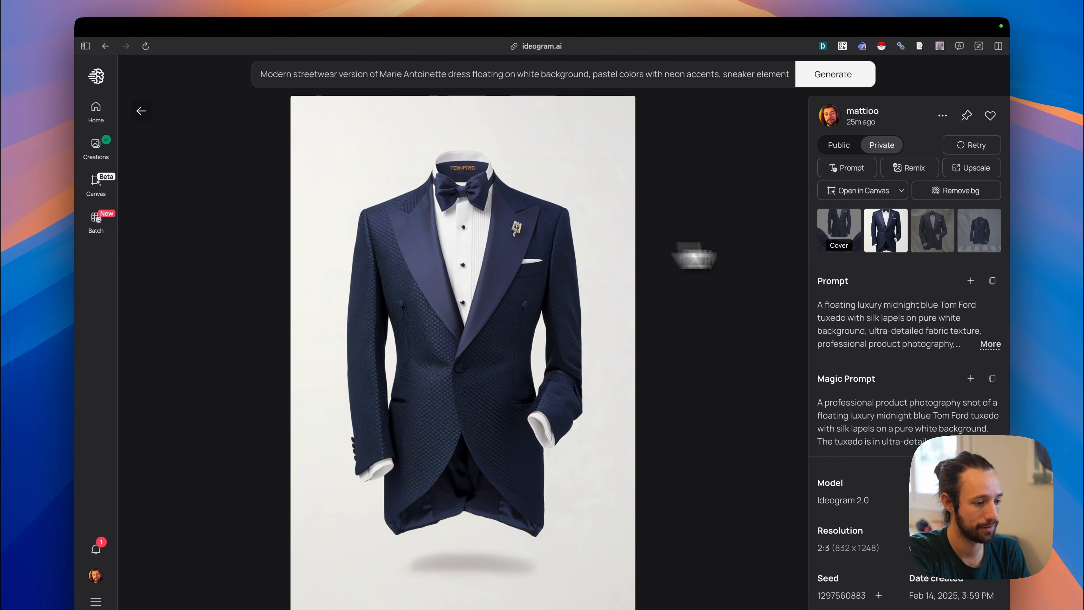
{"action": "left_click", "coordinate": [942, 115]}
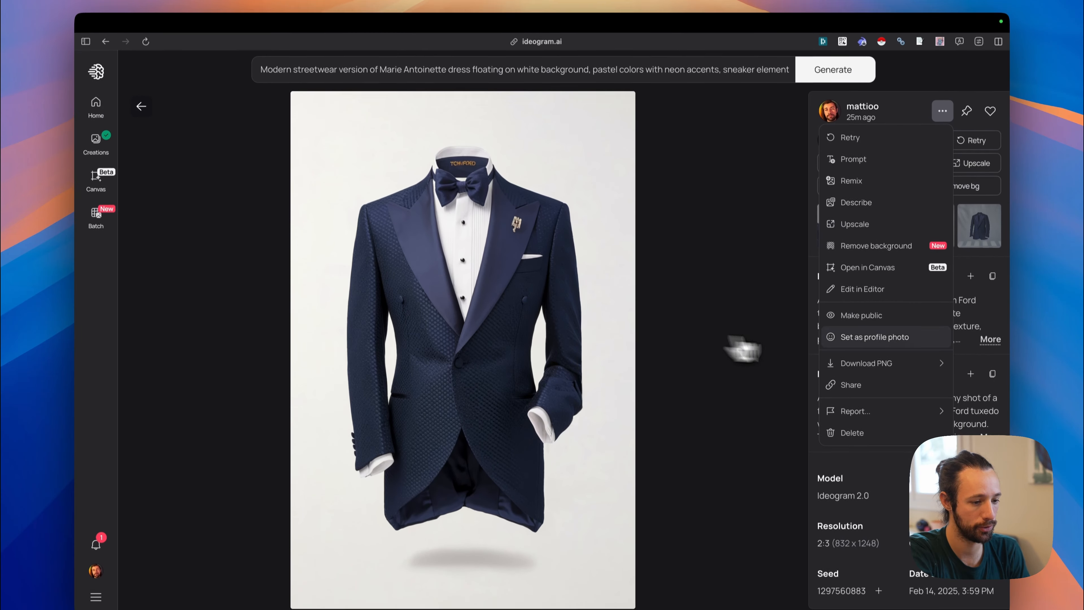
{"action": "key", "text": "super+bracketleft"}
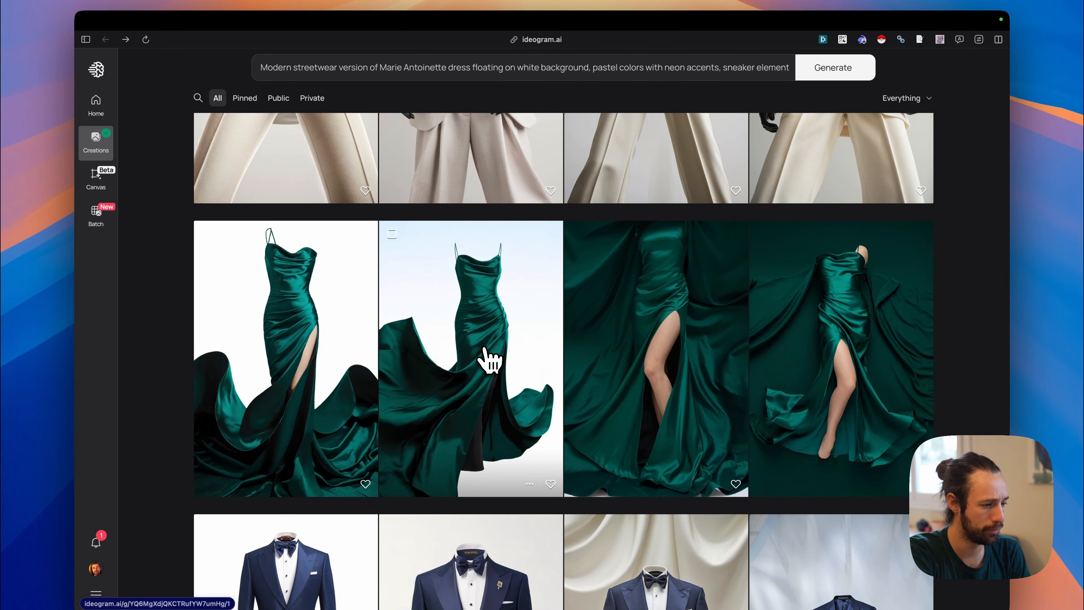
Download the second emerald green satin dress image as PNG and return to the creations.
{"action": "left_click", "coordinate": [490, 359]}
{"action": "left_click", "coordinate": [942, 120]}
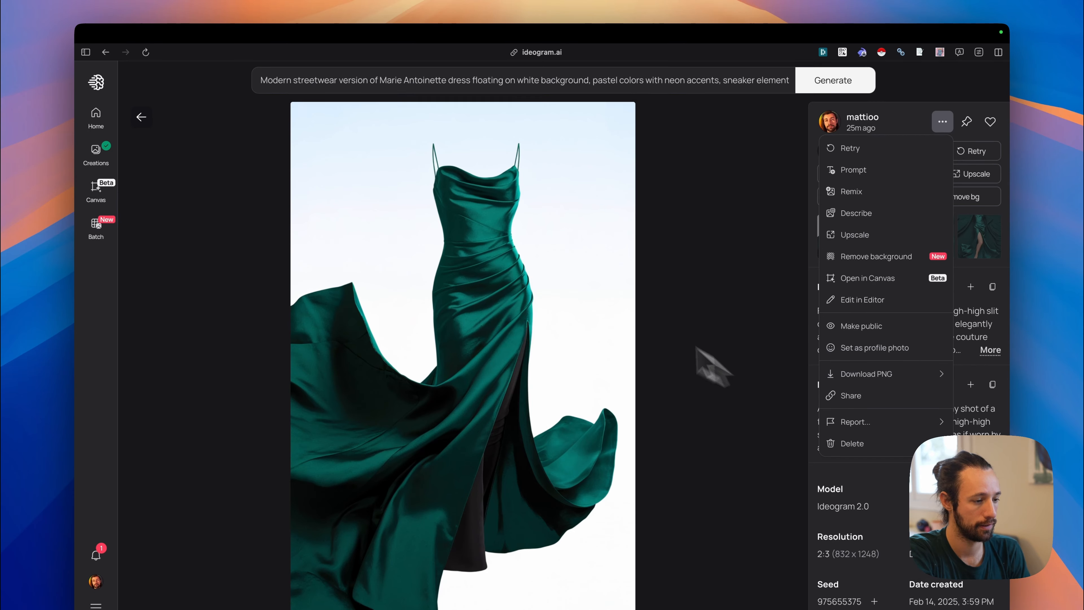
{"action": "key", "text": "super+bracketleft"}
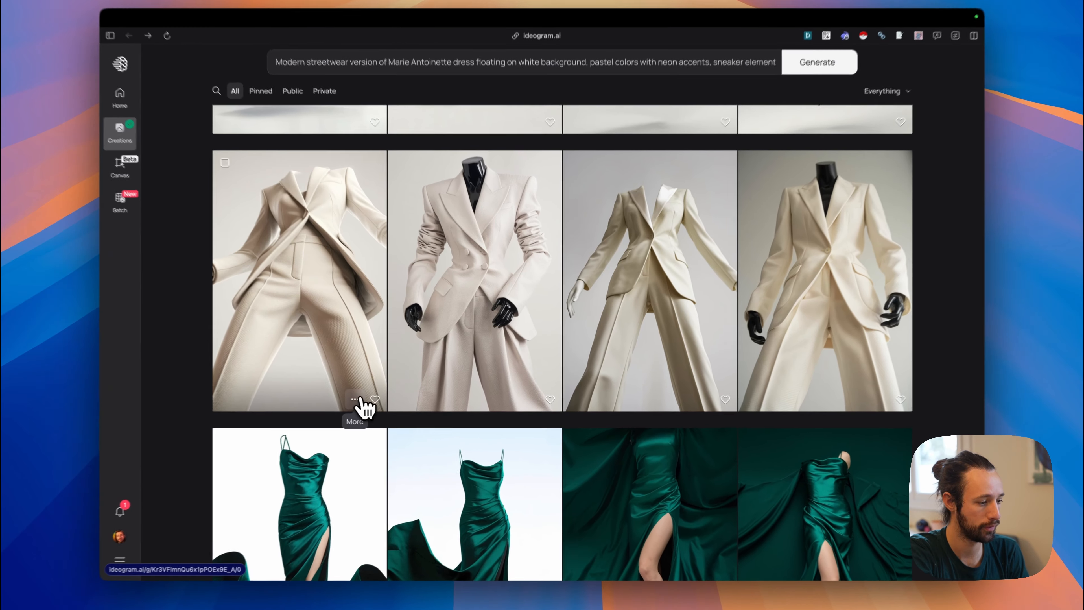
Download the first cream trouser suit image and the first geometric kimono image as PNG.
{"action": "left_click", "coordinate": [369, 402]}
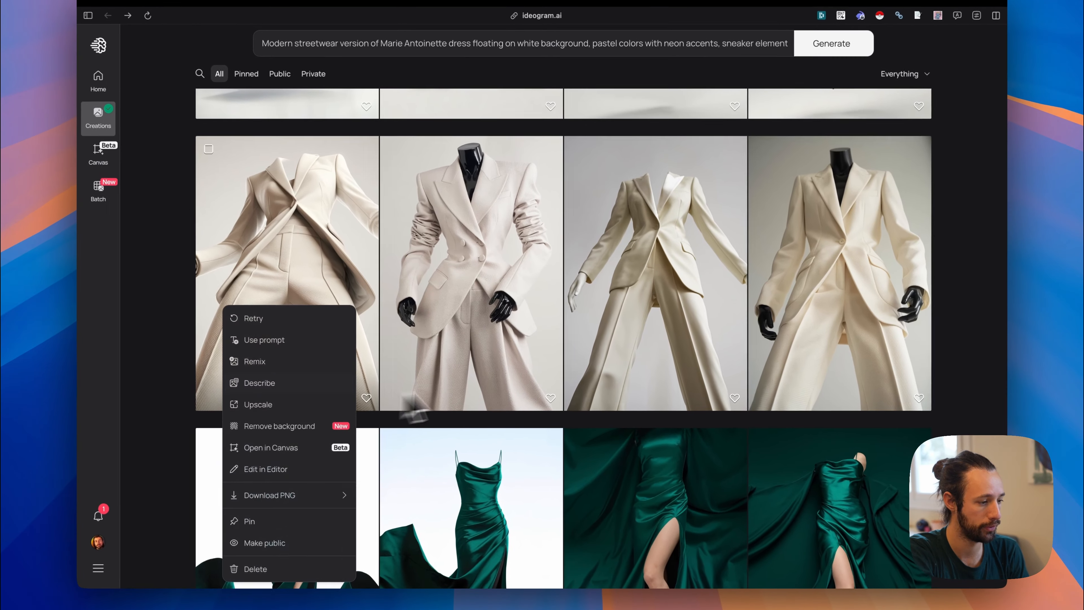
{"action": "mouse_move", "coordinate": [313, 488]}
{"action": "key", "text": "Escape"}
{"action": "scroll", "coordinate": [384, 448], "scroll_direction": "up", "scroll_amount": 5}
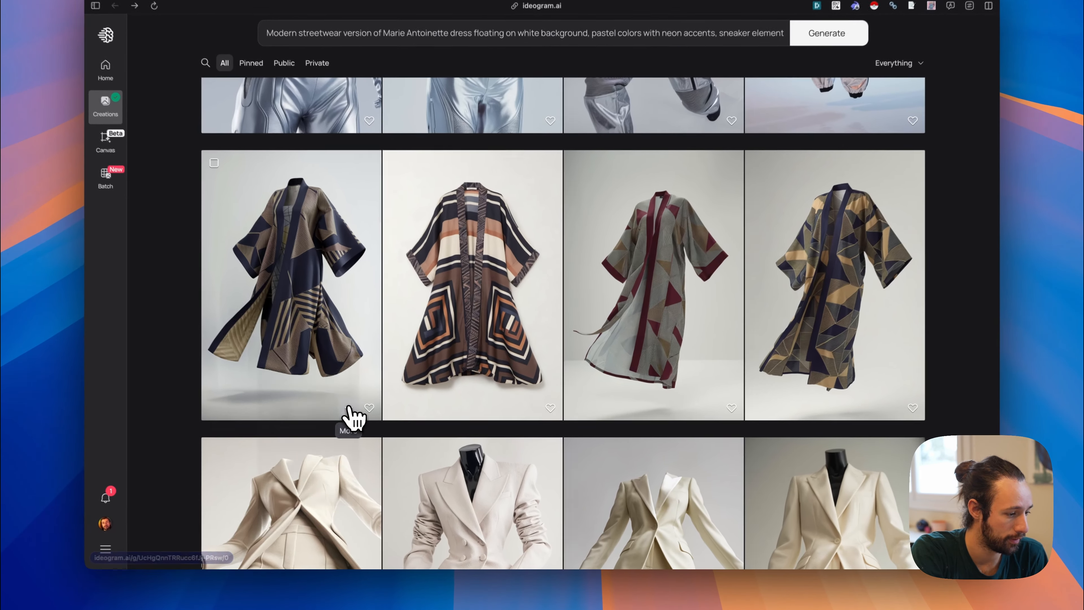
{"action": "left_click", "coordinate": [363, 425]}
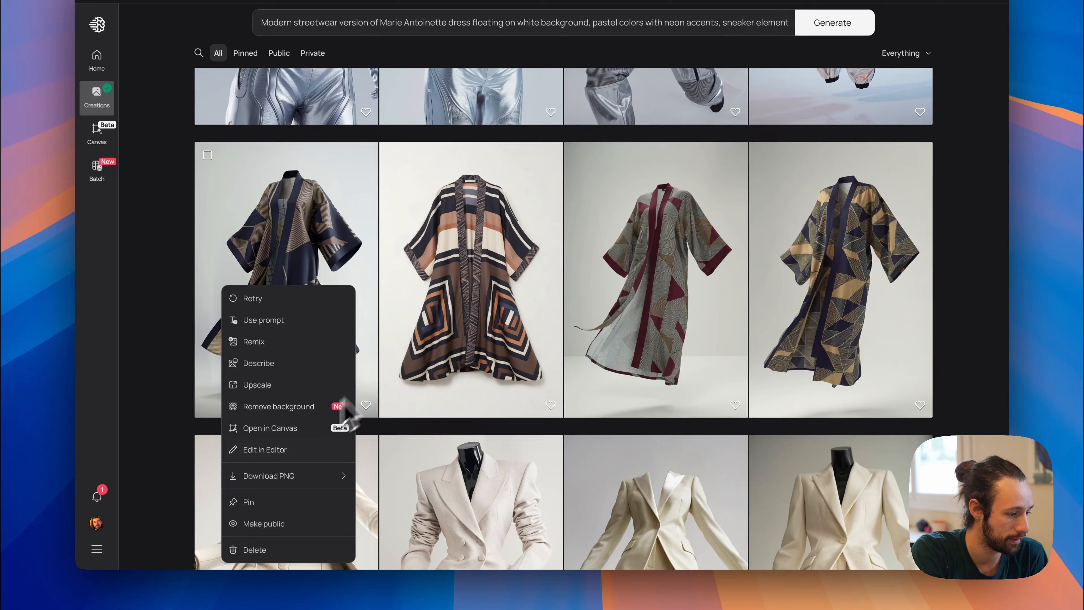
{"action": "mouse_move", "coordinate": [305, 489]}
{"action": "left_click", "coordinate": [369, 478]}
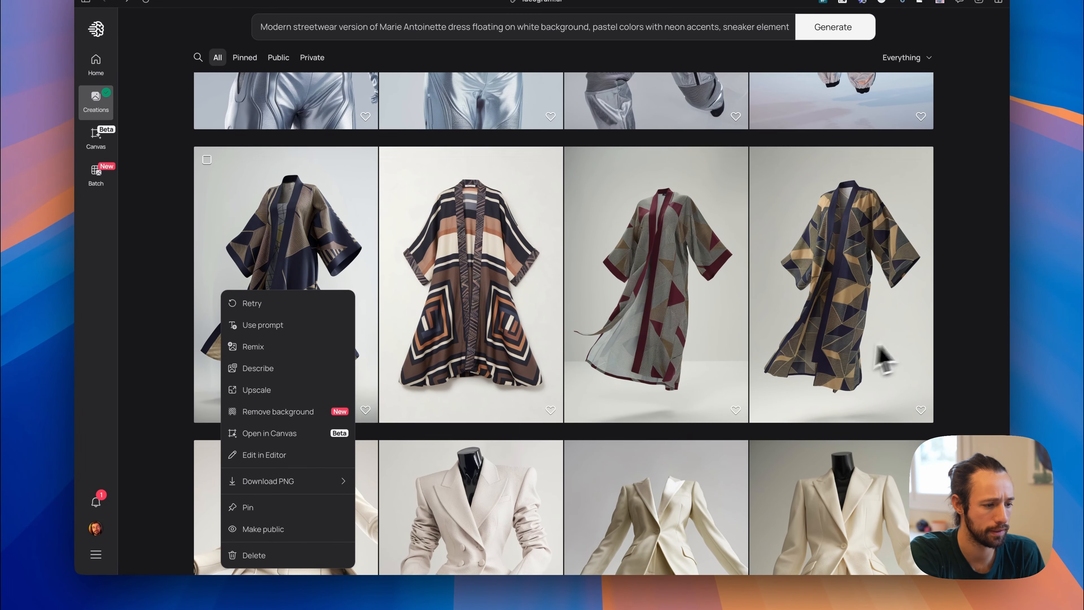
Download the fourth pizza dress image and the first Marie Antoinette streetwear dress image as PNG.
{"action": "scroll", "coordinate": [900, 411], "scroll_direction": "down", "scroll_amount": 1}
{"action": "scroll", "coordinate": [691, 346], "scroll_direction": "up", "scroll_amount": 7}
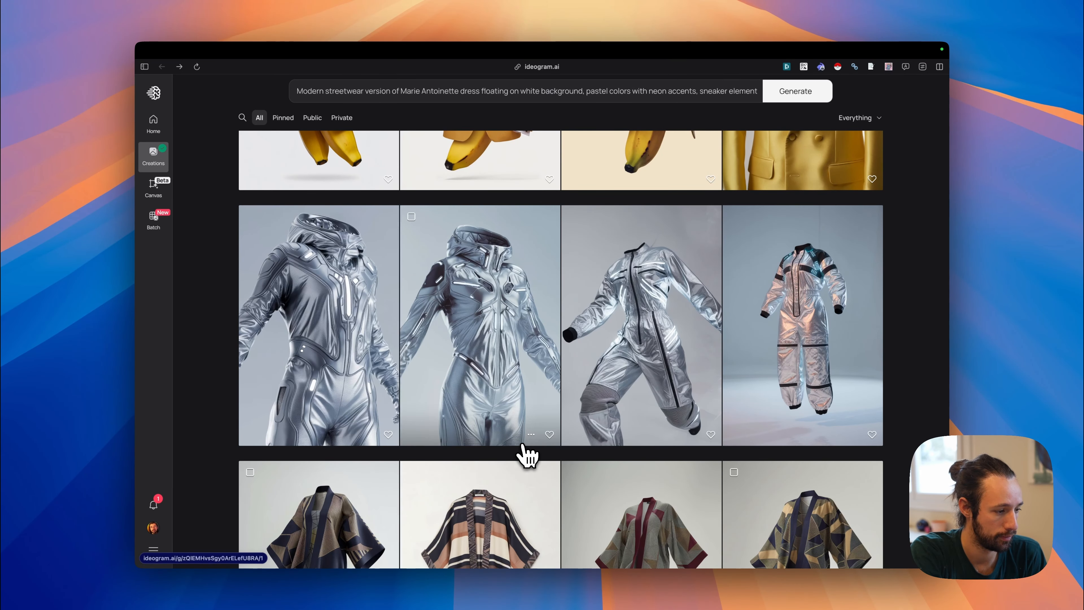
{"action": "scroll", "coordinate": [527, 455], "scroll_direction": "up", "scroll_amount": 5}
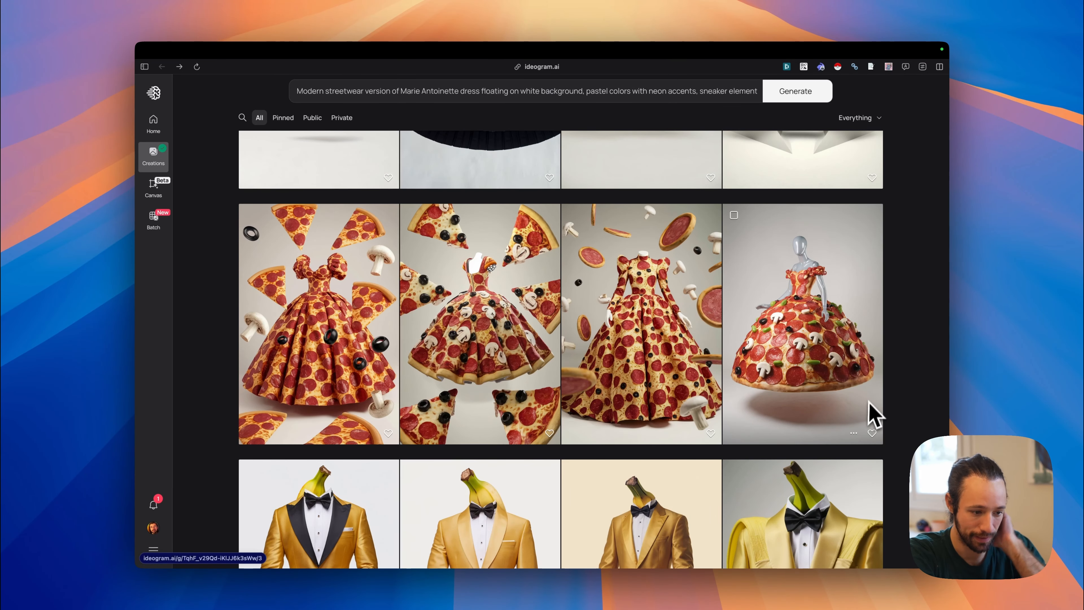
{"action": "scroll", "coordinate": [870, 411], "scroll_direction": "down", "scroll_amount": 3}
{"action": "scroll", "coordinate": [830, 295], "scroll_direction": "up", "scroll_amount": 2}
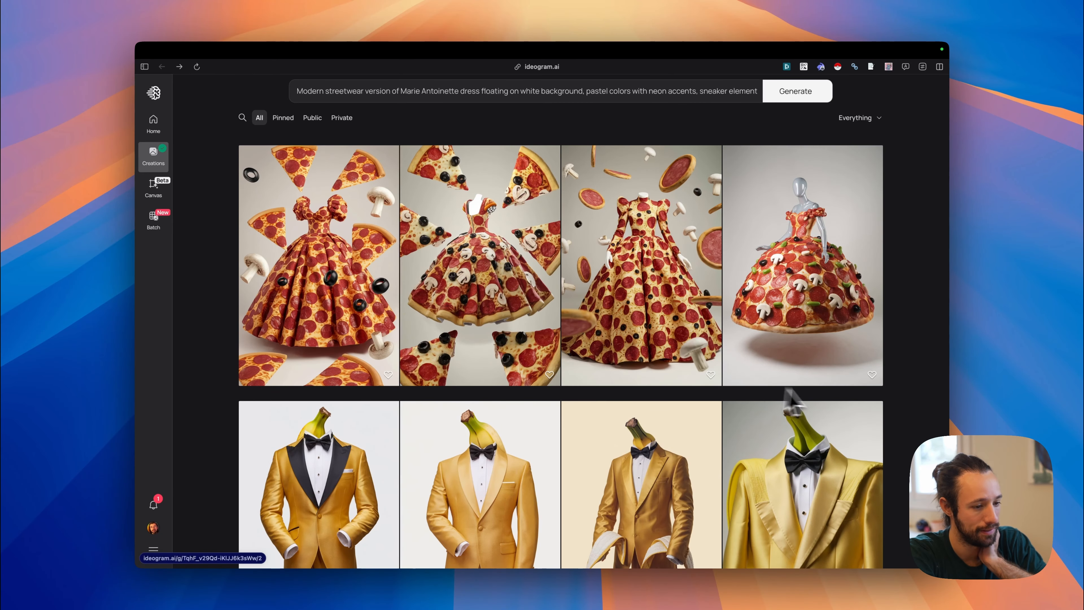
{"action": "left_click", "coordinate": [855, 375]}
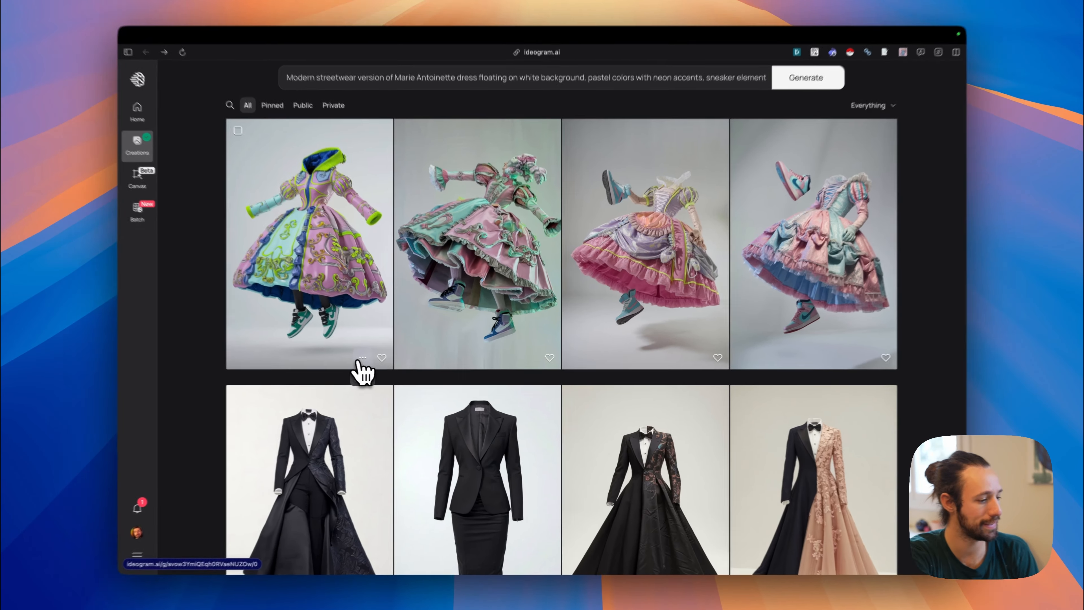
{"action": "left_click", "coordinate": [369, 360]}
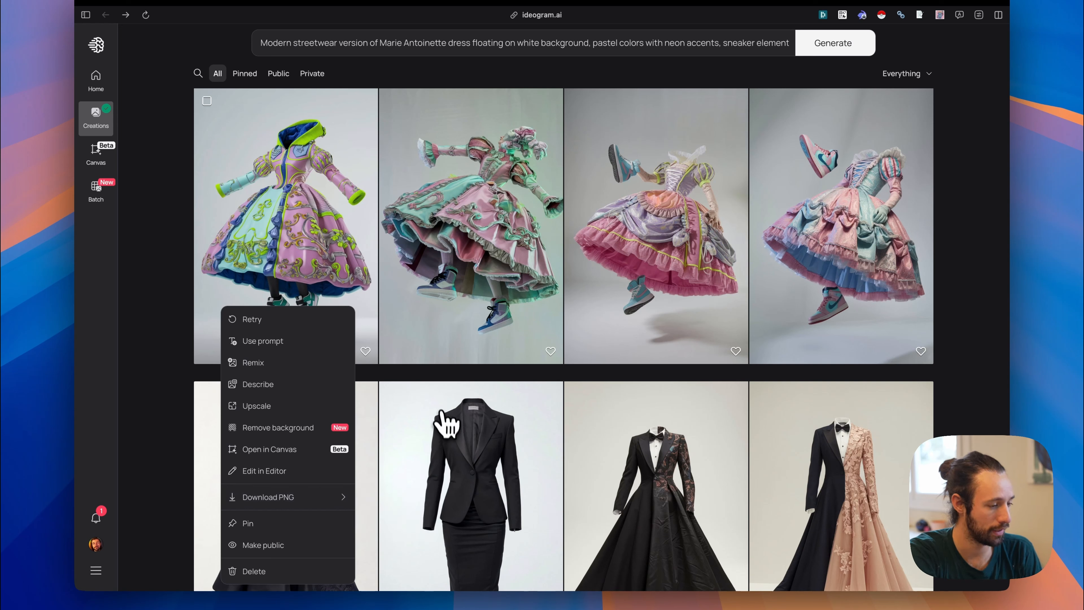
{"action": "left_click", "coordinate": [162, 281]}
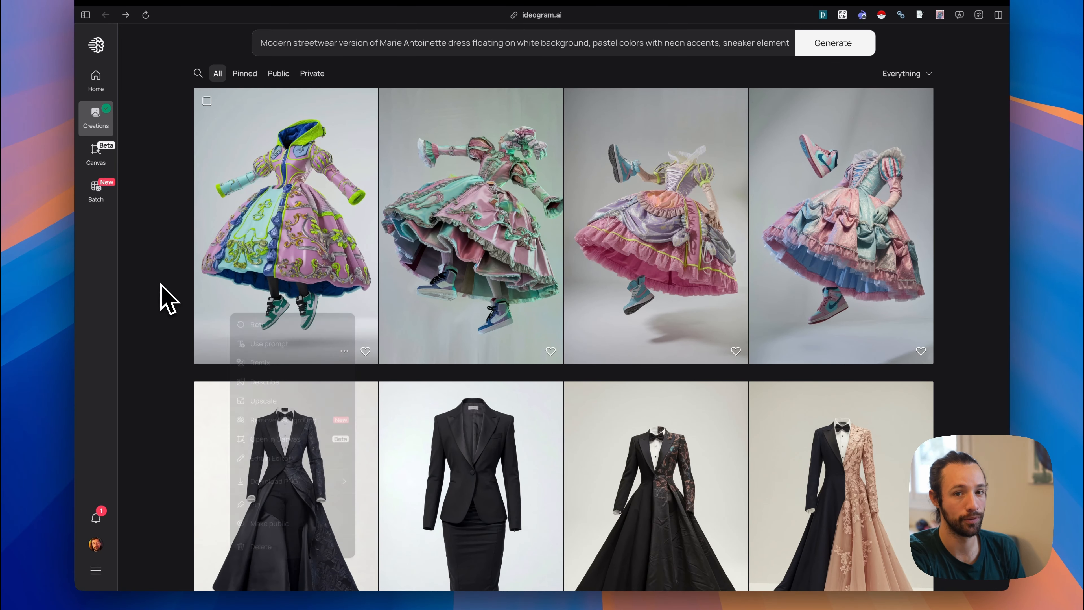
Switch to Kling AI and generate outfit images with the midnight blue tuxedo as a single garment of type Top.
{"action": "key", "text": "super+shift+l"}
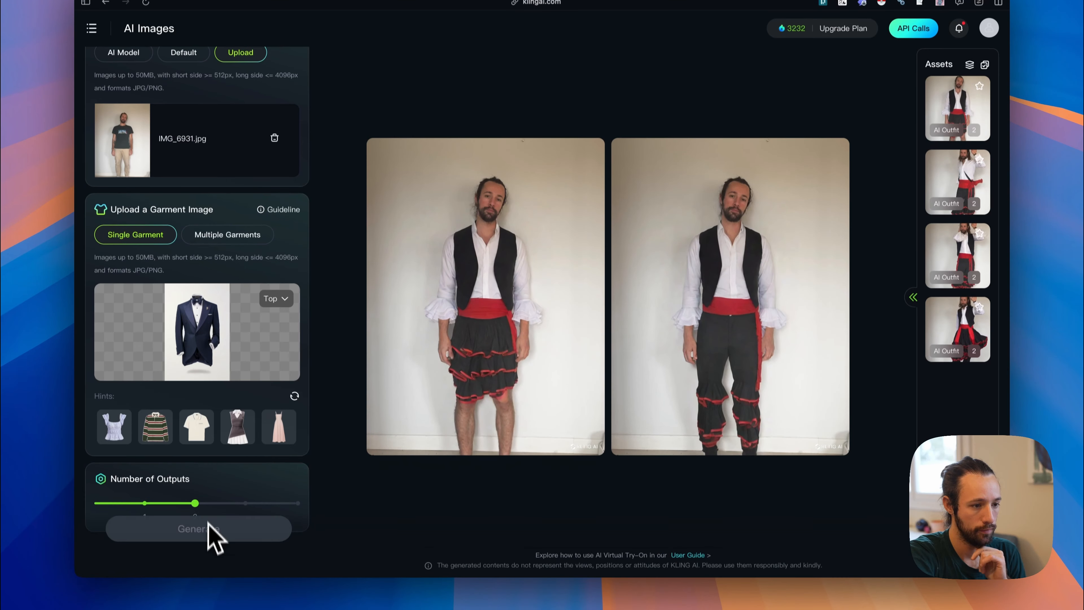
{"action": "left_click", "coordinate": [213, 537]}
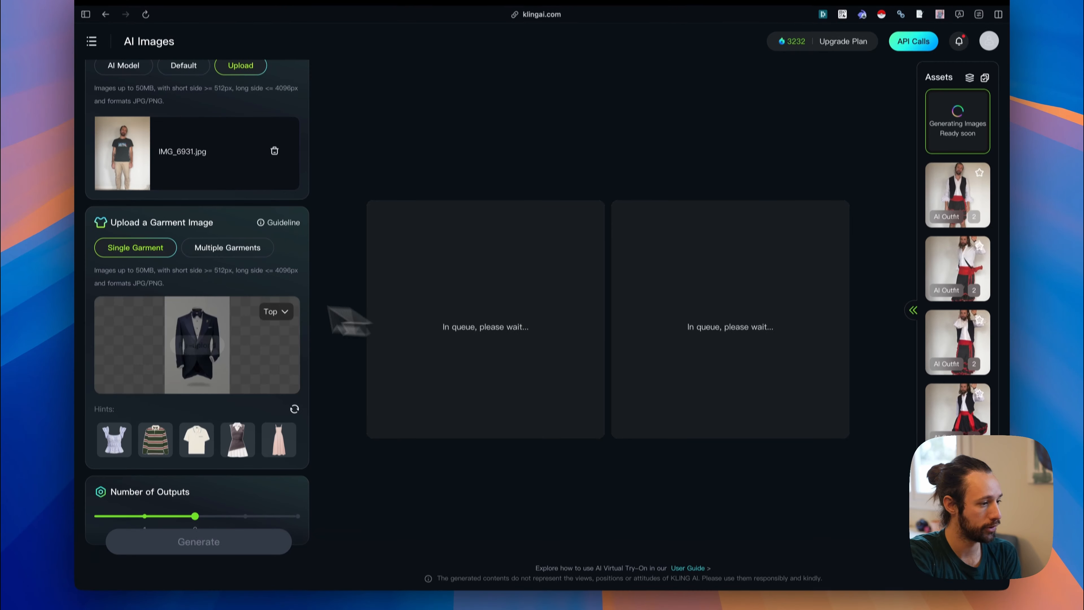
{"action": "mouse_move", "coordinate": [234, 338]}
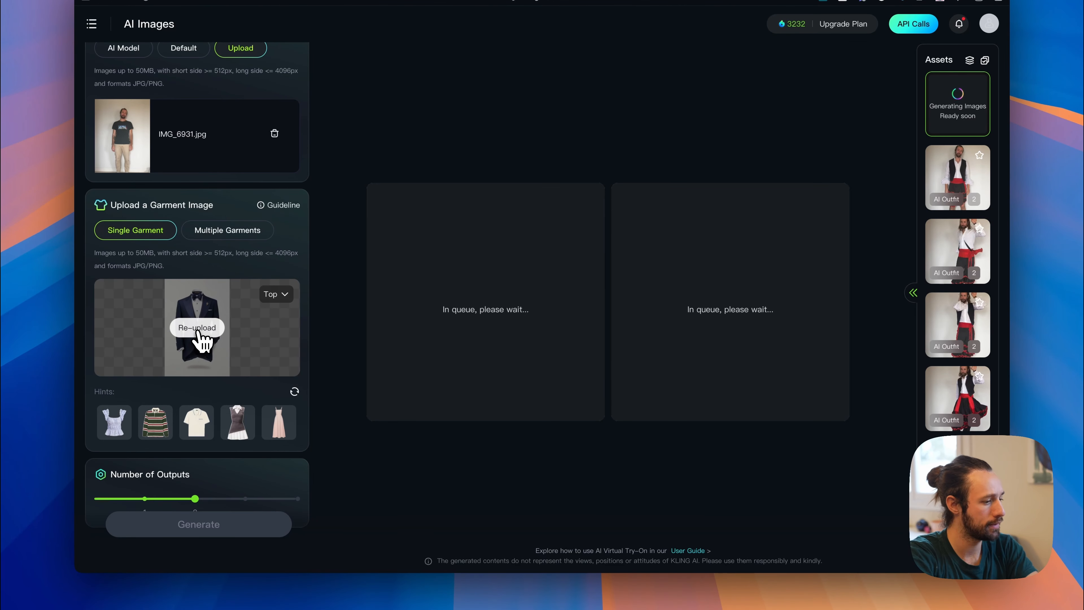
Replace the single garment with the downloaded cream trouser suit image and generate outfit images of type Dress/Suit.
{"action": "left_click", "coordinate": [199, 334]}
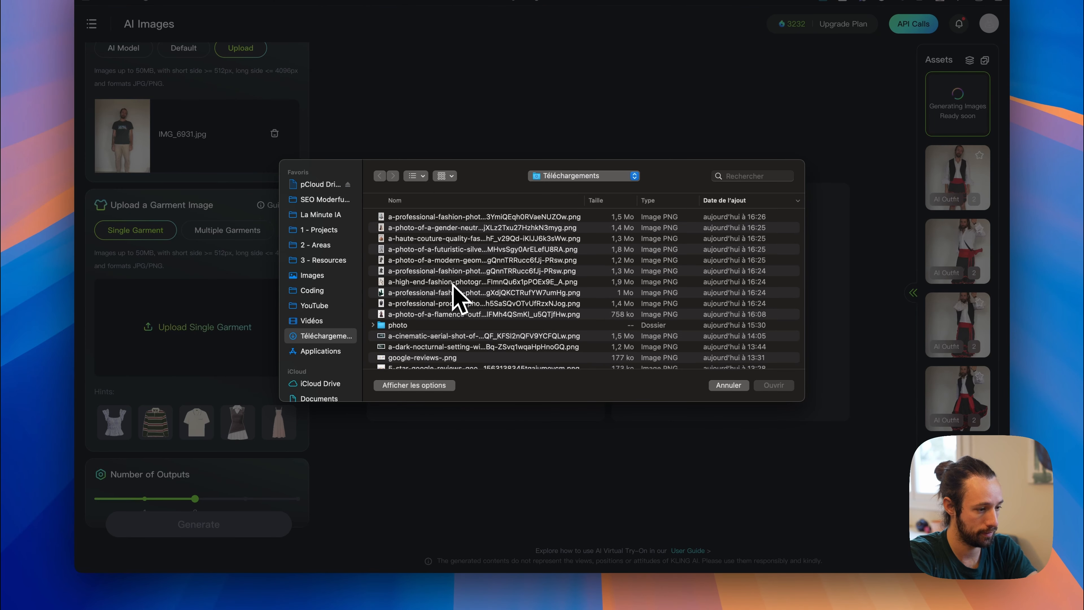
{"action": "left_click", "coordinate": [454, 285]}
{"action": "key", "text": "space"}
{"action": "key", "text": "space"}
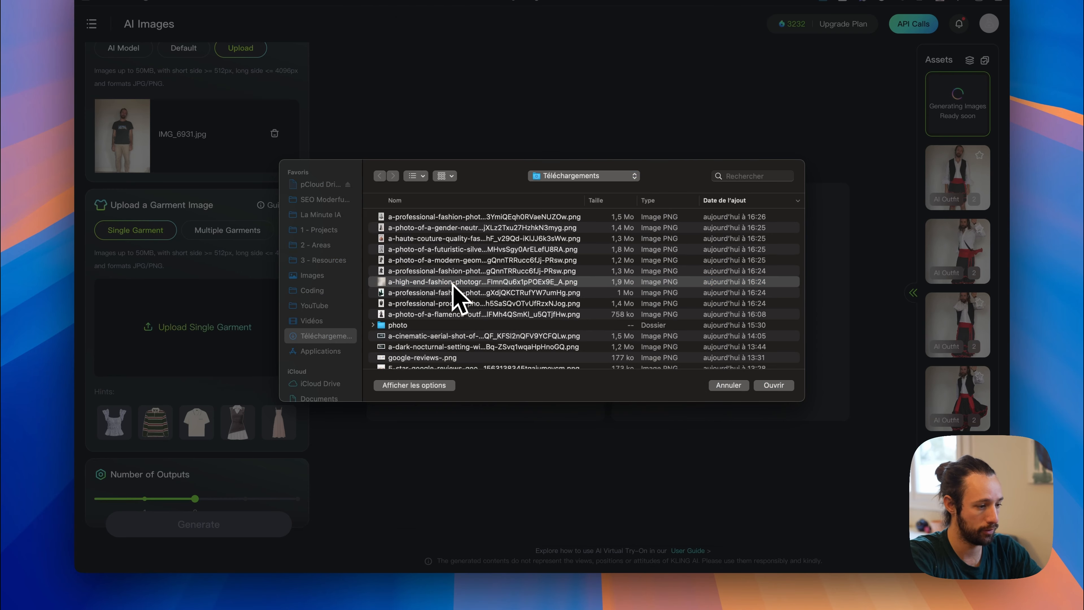
{"action": "double_click", "coordinate": [453, 284]}
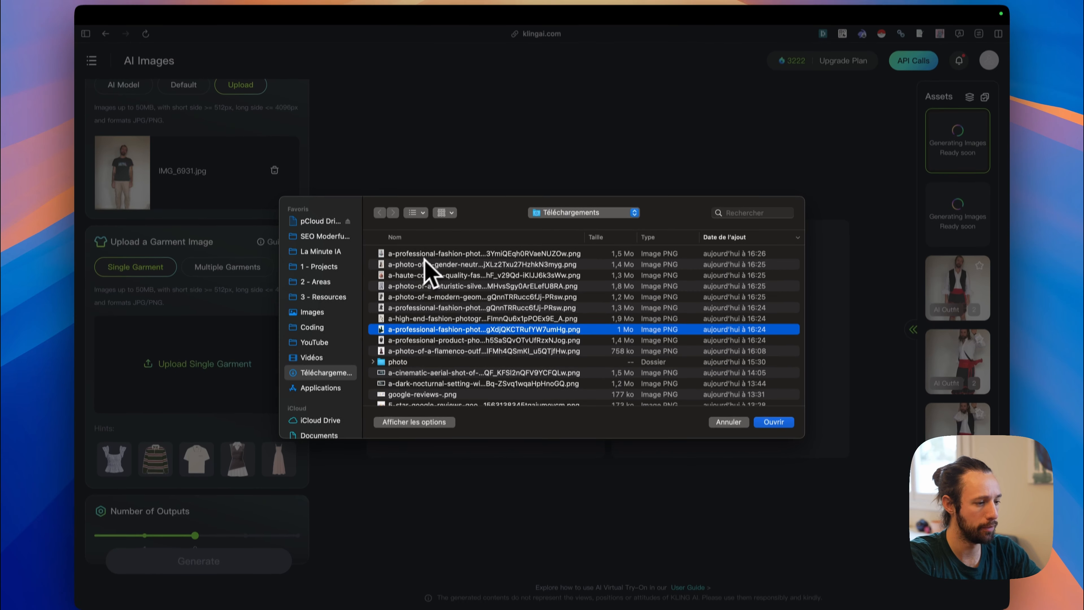
Preview the downloaded Marie Antoinette streetwear dress image, upload it as the single garment and generate outfit images of type Top.
{"action": "left_click", "coordinate": [429, 267]}
{"action": "key", "text": "space"}
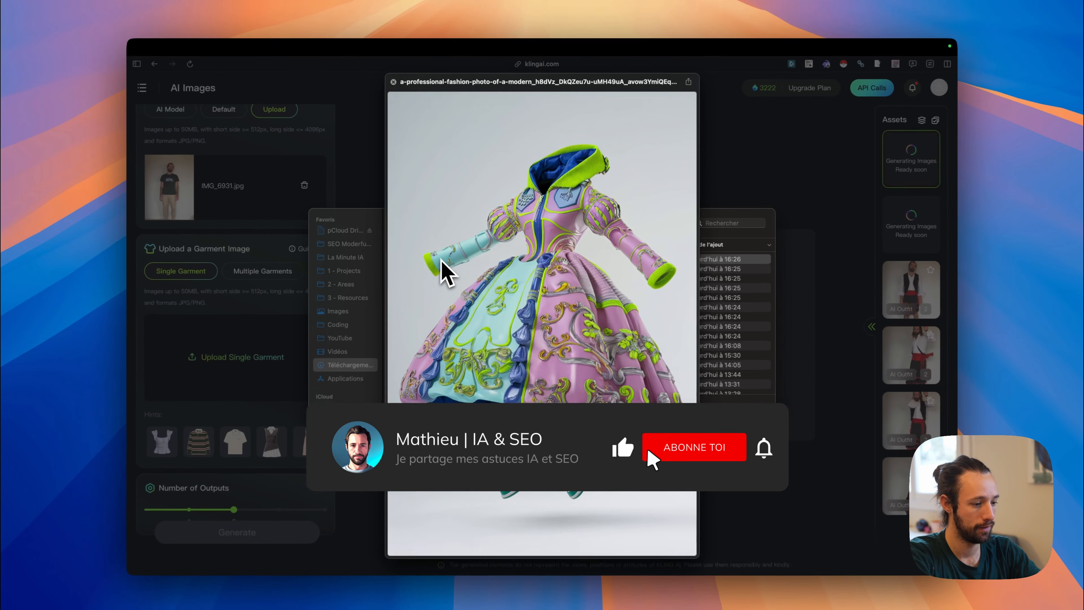
{"action": "key", "text": "space"}
{"action": "double_click", "coordinate": [444, 259]}
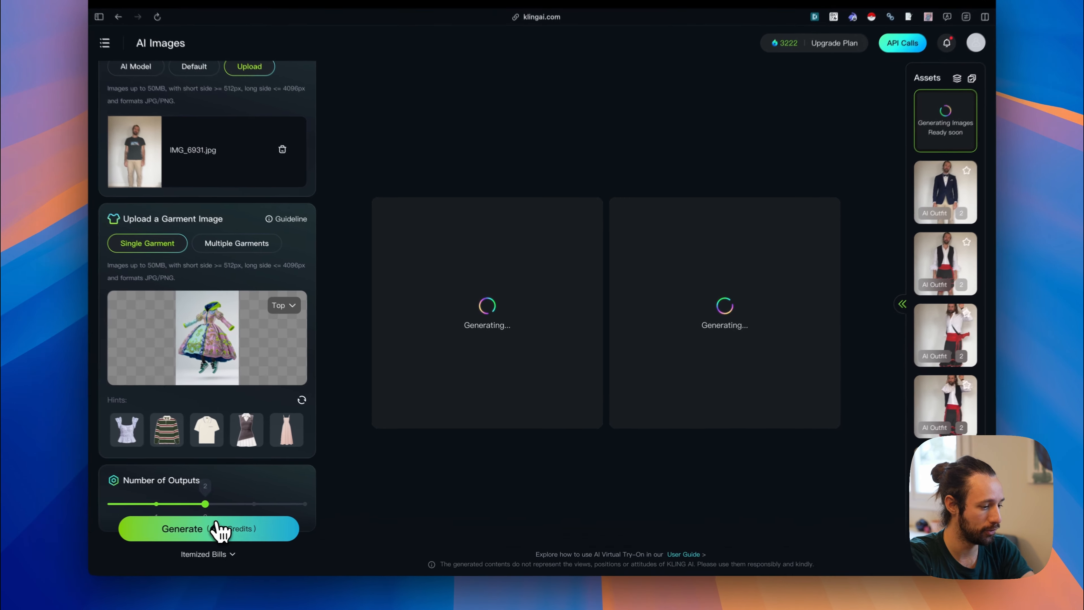
{"action": "left_click", "coordinate": [208, 528]}
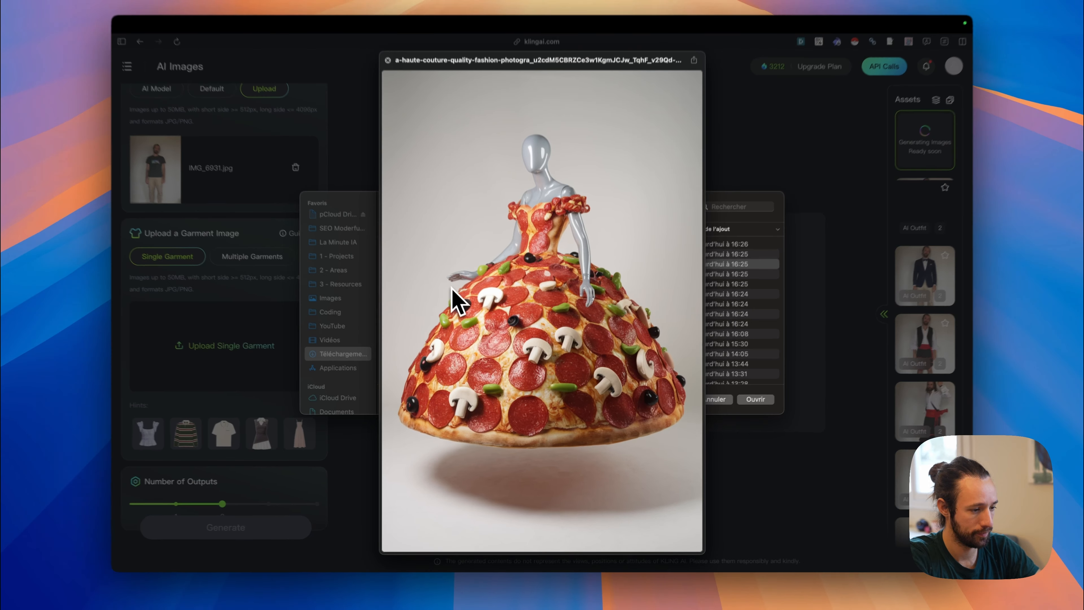
Preview the downloaded garment images, upload the pizza dress as the single garment and generate outfit images of type Dress/Suit.
{"action": "key", "text": "Down"}
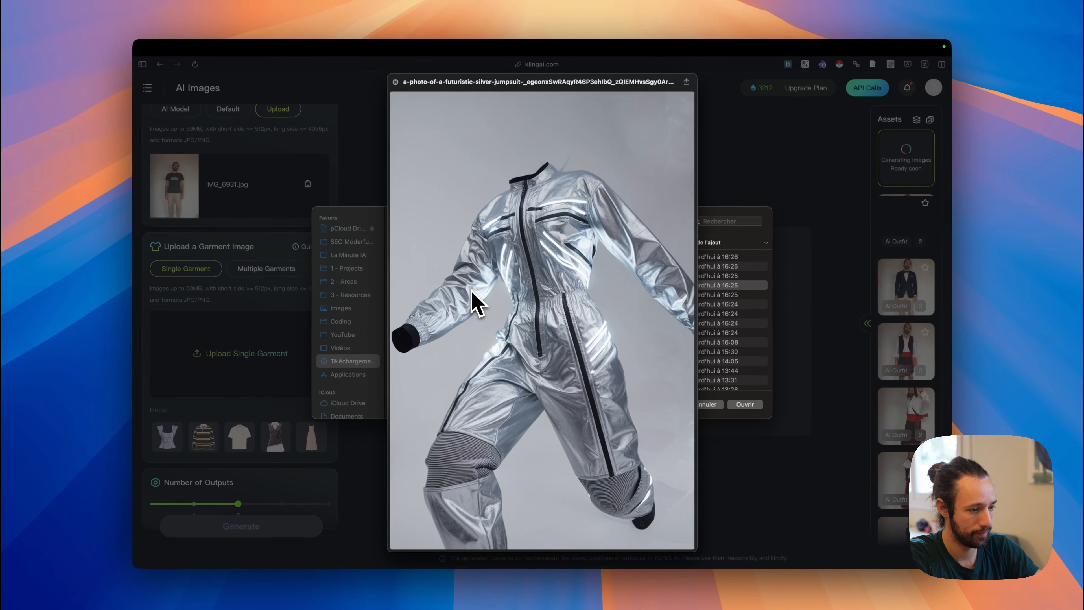
{"action": "key", "text": "Up"}
{"action": "key", "text": "space"}
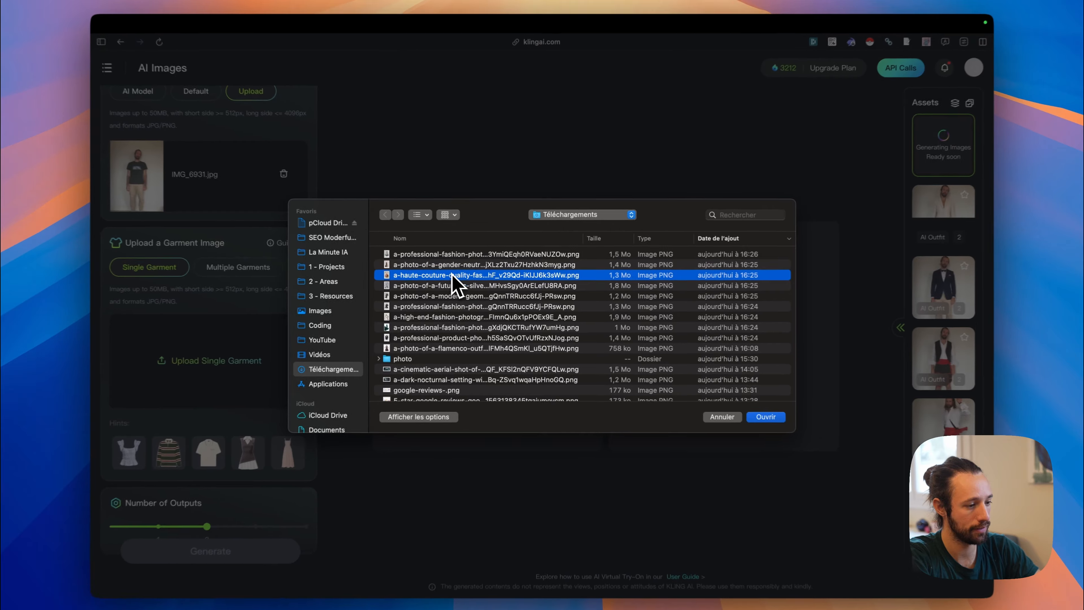
{"action": "double_click", "coordinate": [457, 278]}
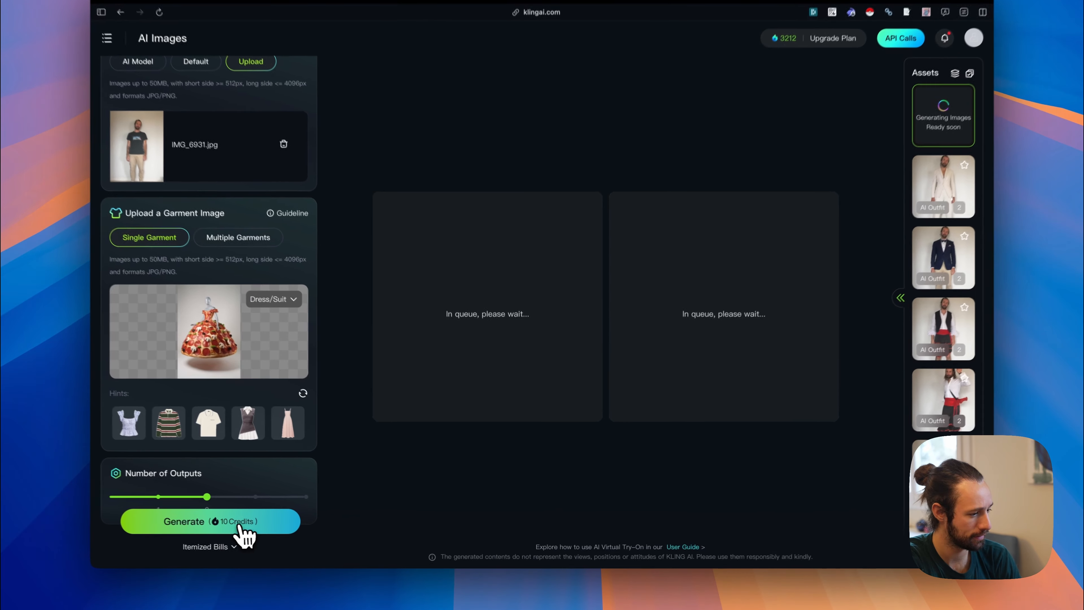
{"action": "left_click", "coordinate": [264, 527]}
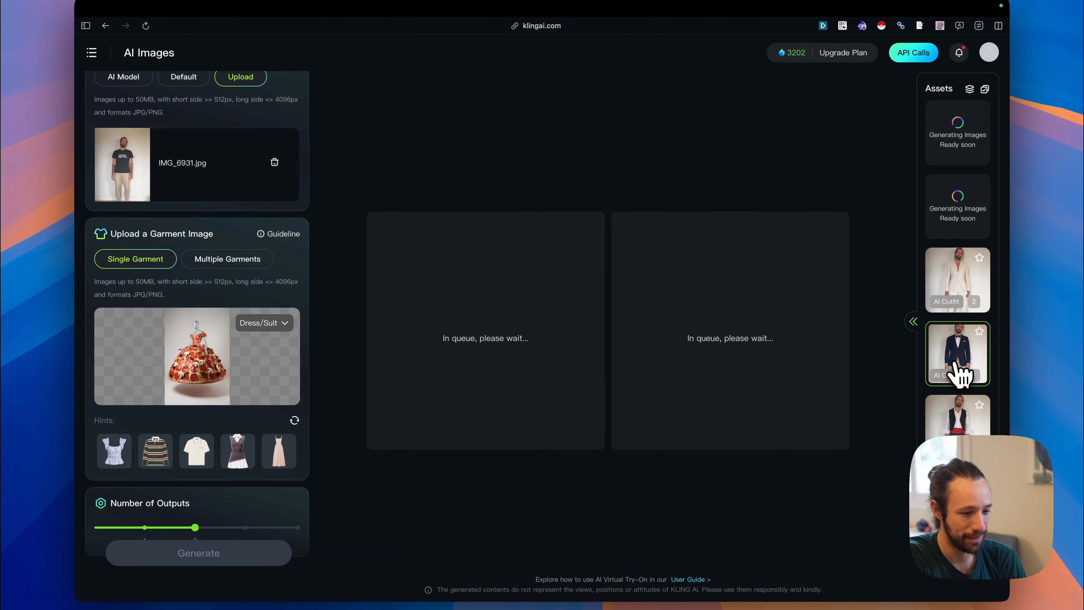
Open the midnight blue tuxedo result and compare its bow tie, buttons and lapels closely with the garment image.
{"action": "left_click", "coordinate": [959, 372]}
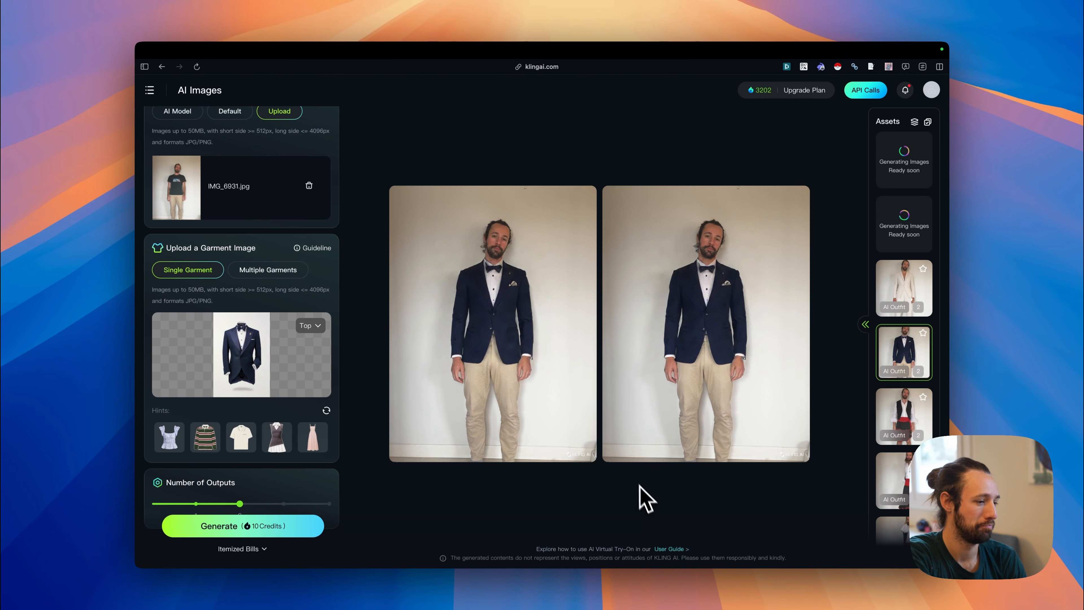
{"action": "scroll", "coordinate": [252, 346], "scroll_direction": "up", "scroll_amount": 3}
{"action": "scroll", "coordinate": [251, 346], "scroll_direction": "up", "scroll_amount": 5}
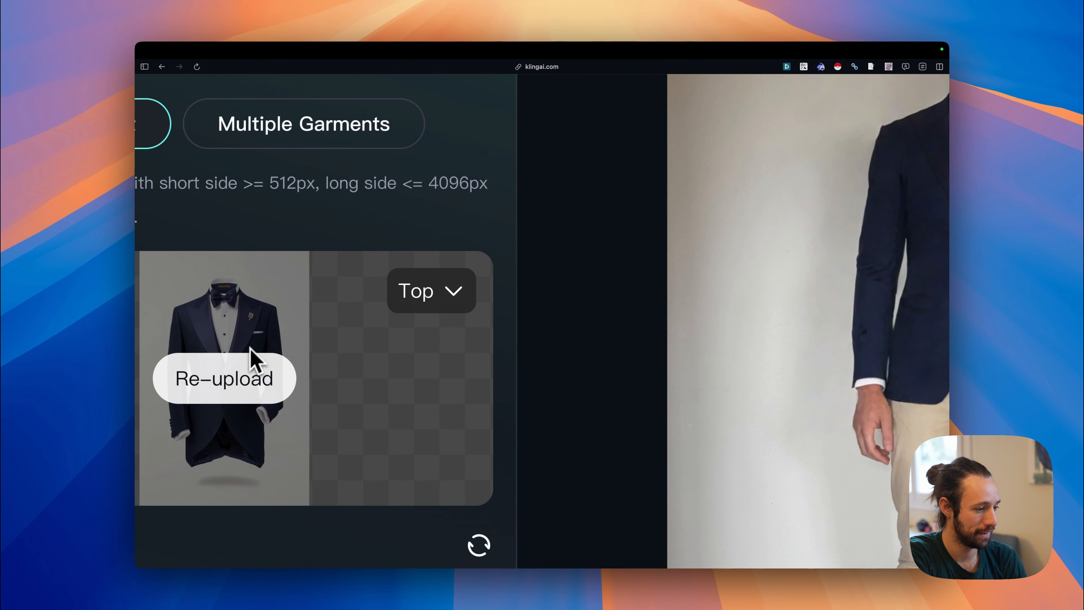
{"action": "scroll", "coordinate": [383, 177], "scroll_direction": "down", "scroll_amount": 5}
{"action": "scroll", "coordinate": [382, 194], "scroll_direction": "right", "scroll_amount": 5}
{"action": "scroll", "coordinate": [382, 194], "scroll_direction": "up", "scroll_amount": 5}
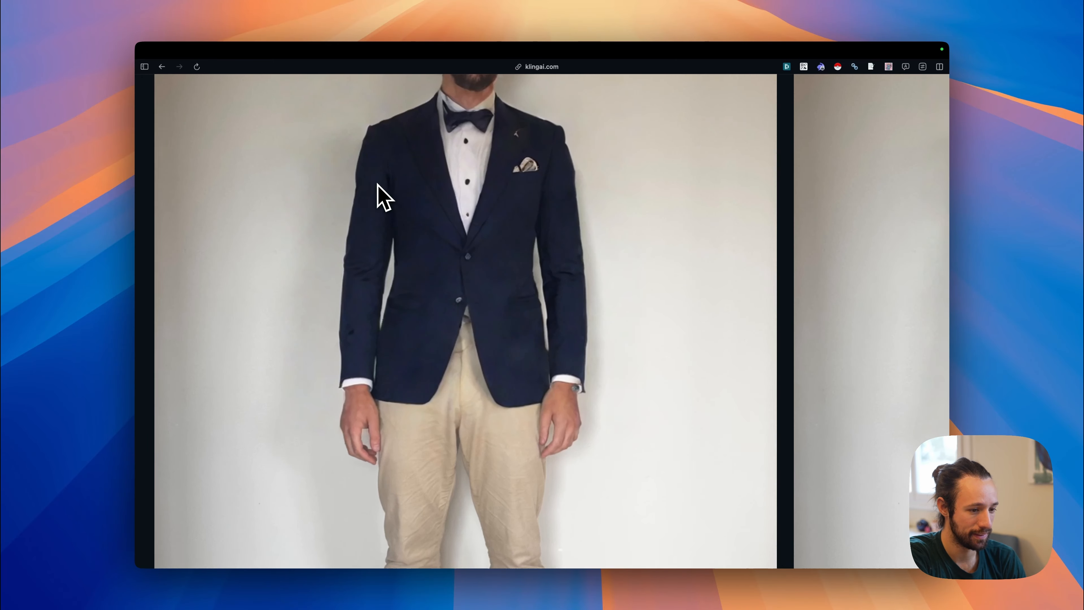
{"action": "scroll", "coordinate": [375, 193], "scroll_direction": "left", "scroll_amount": 10}
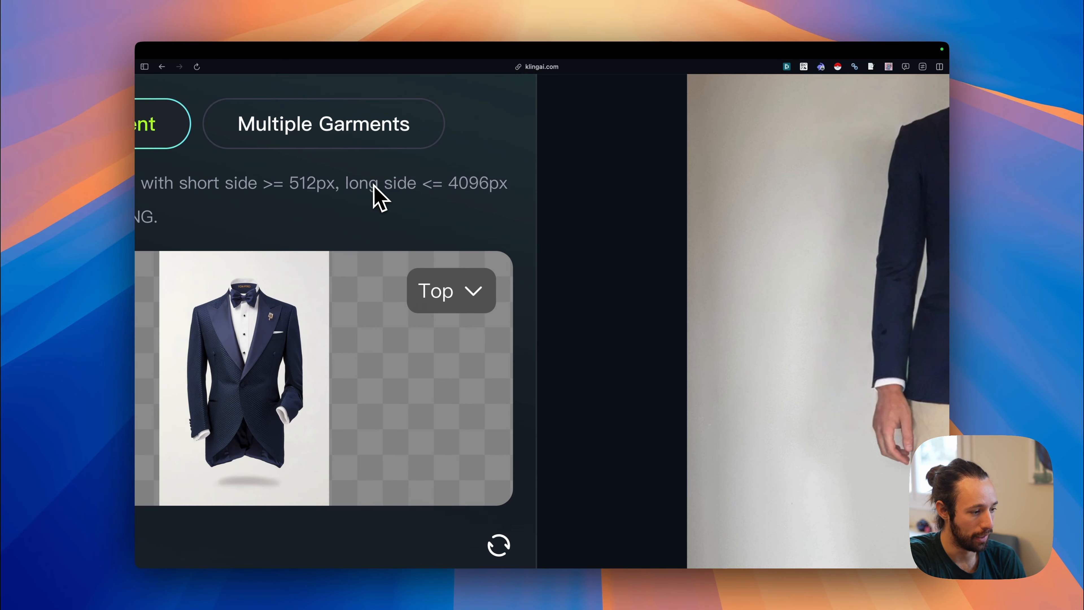
{"action": "scroll", "coordinate": [375, 188], "scroll_direction": "right", "scroll_amount": 3}
{"action": "scroll", "coordinate": [374, 185], "scroll_direction": "right", "scroll_amount": 5}
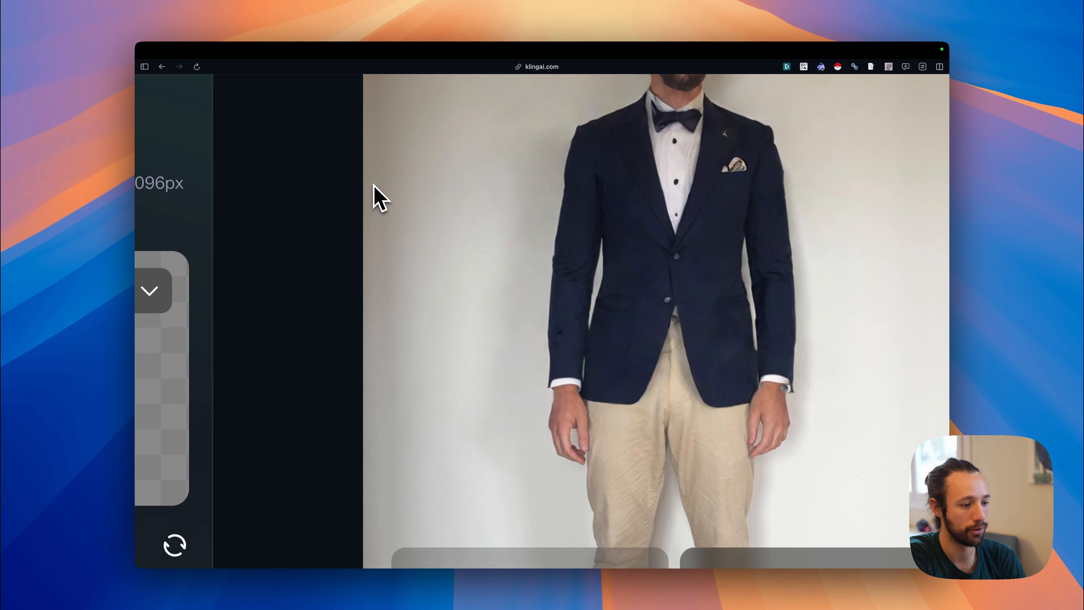
{"action": "scroll", "coordinate": [374, 185], "scroll_direction": "left", "scroll_amount": 10}
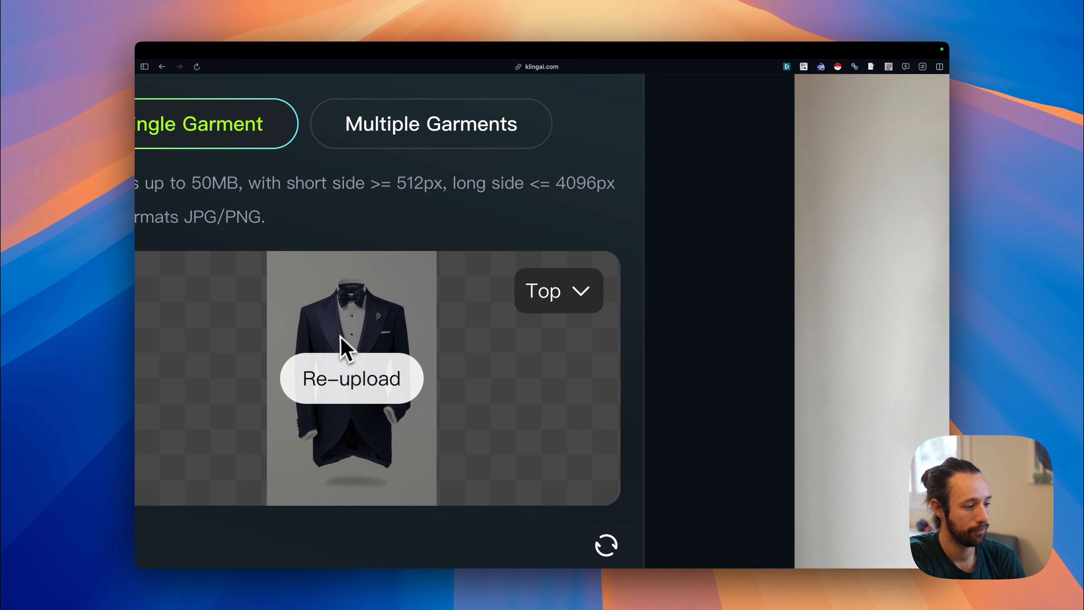
{"action": "mouse_move", "coordinate": [348, 376]}
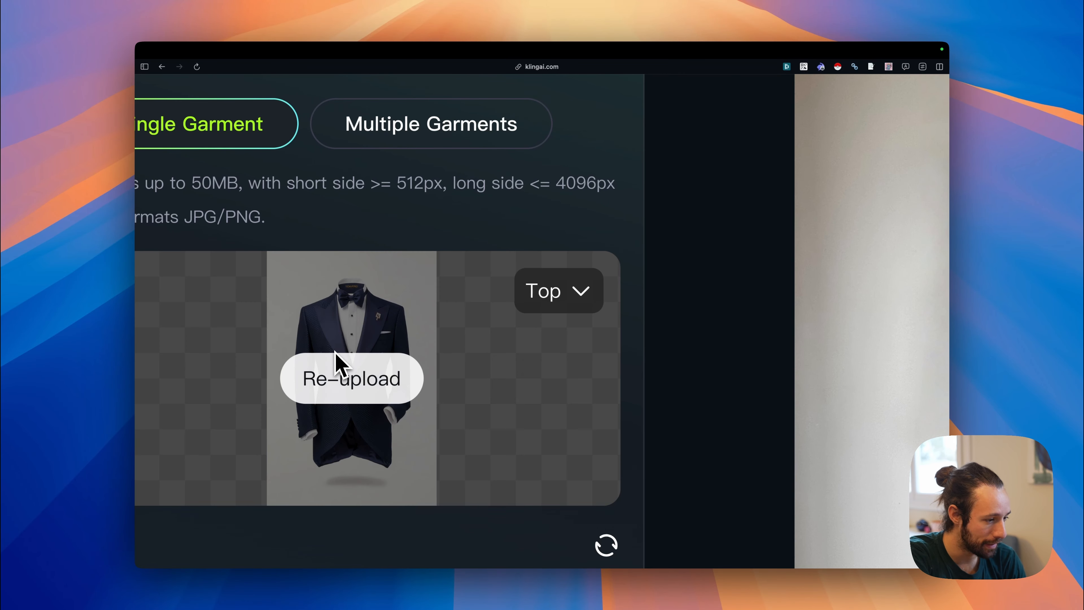
{"action": "scroll", "coordinate": [576, 228], "scroll_direction": "right", "scroll_amount": 20}
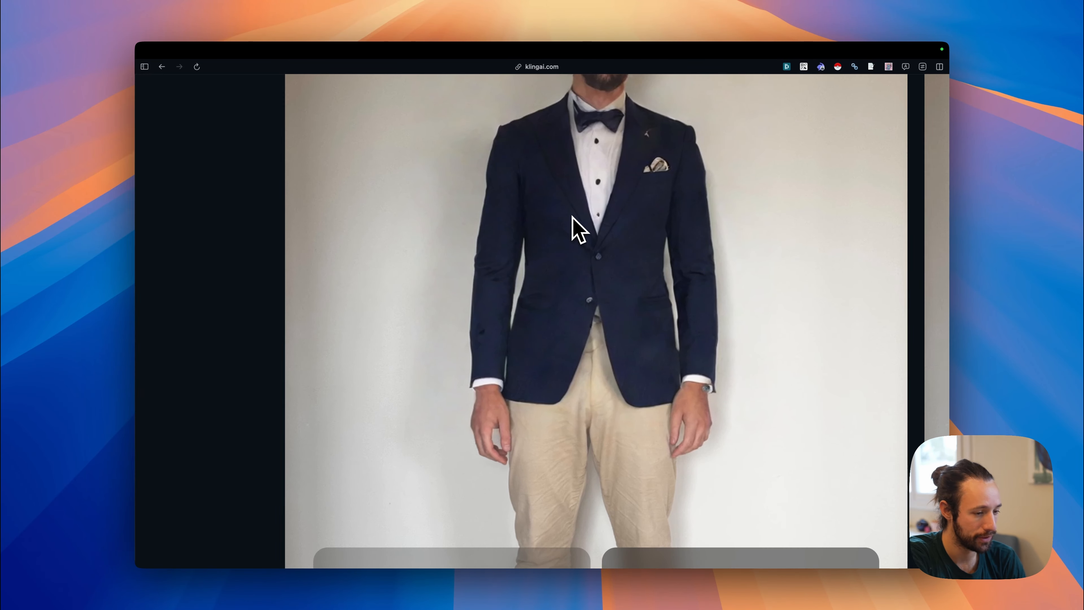
{"action": "scroll", "coordinate": [573, 224], "scroll_direction": "down", "scroll_amount": 5}
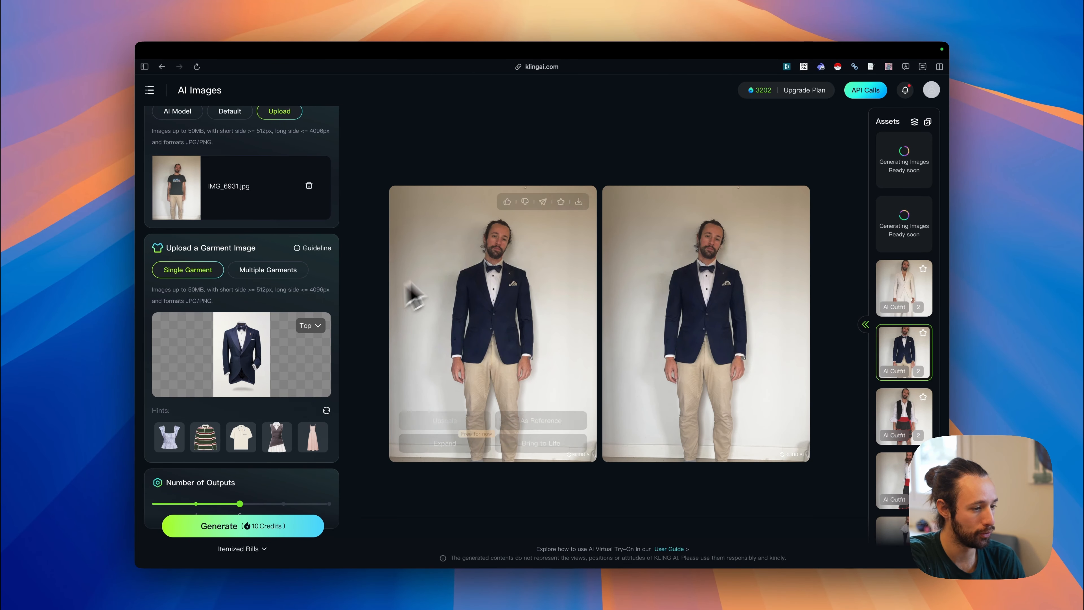
{"action": "mouse_move", "coordinate": [519, 280]}
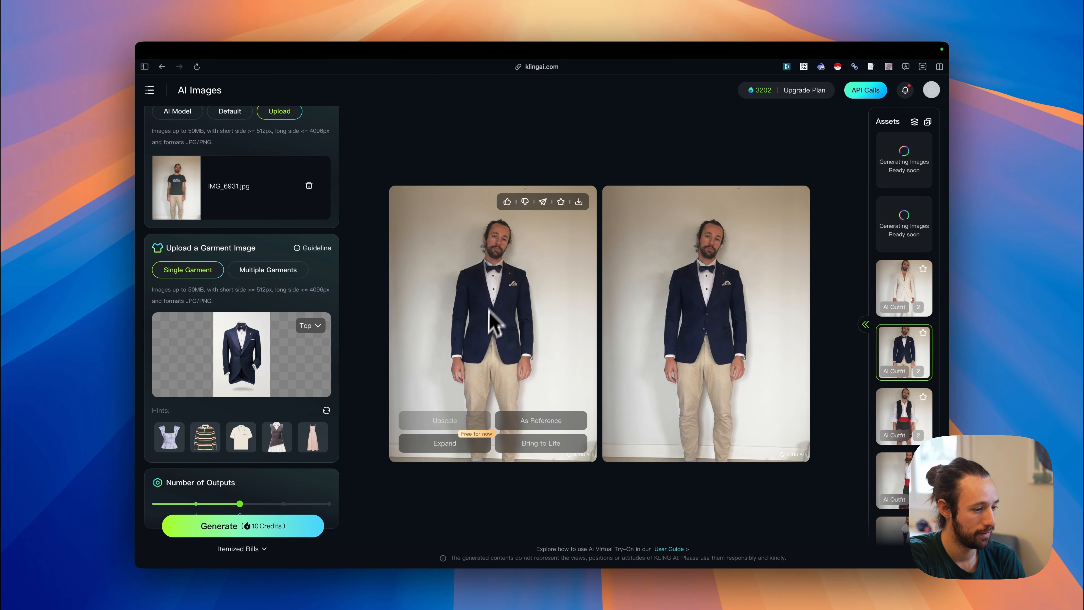
{"action": "mouse_move", "coordinate": [662, 335]}
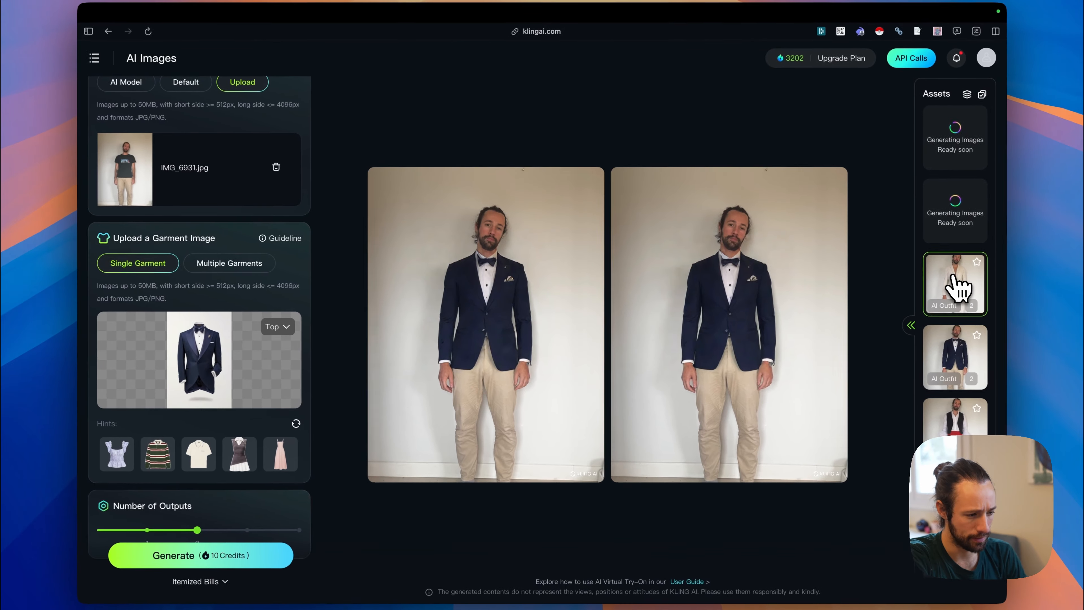
Open the cream trouser suit result and examine the jacket, hands and trousers up close.
{"action": "left_click", "coordinate": [906, 288]}
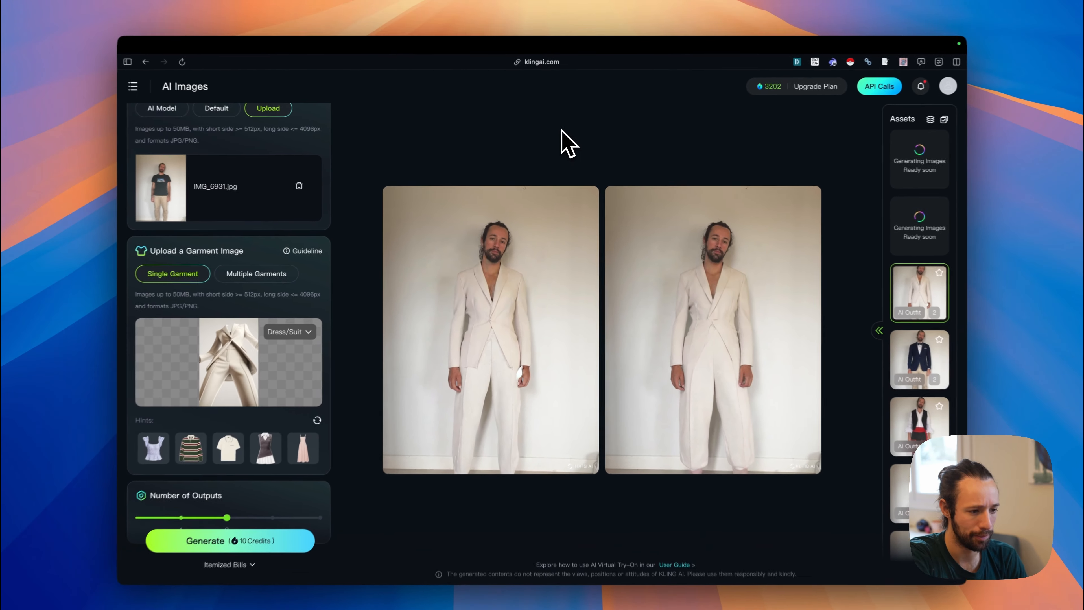
{"action": "scroll", "coordinate": [493, 381], "scroll_direction": "up", "scroll_amount": 5}
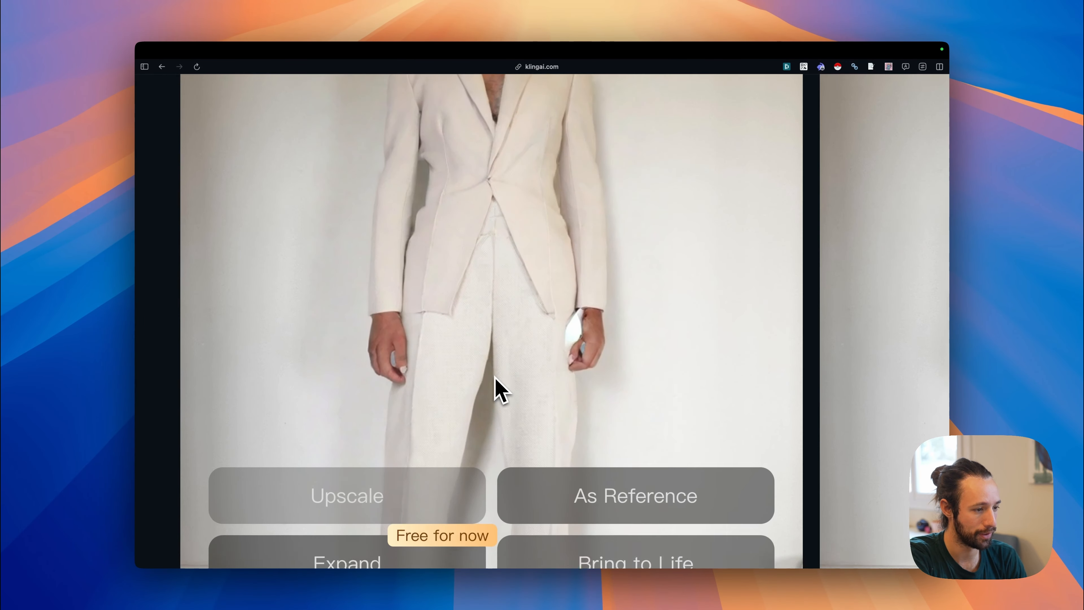
{"action": "scroll", "coordinate": [496, 387], "scroll_direction": "down", "scroll_amount": 5}
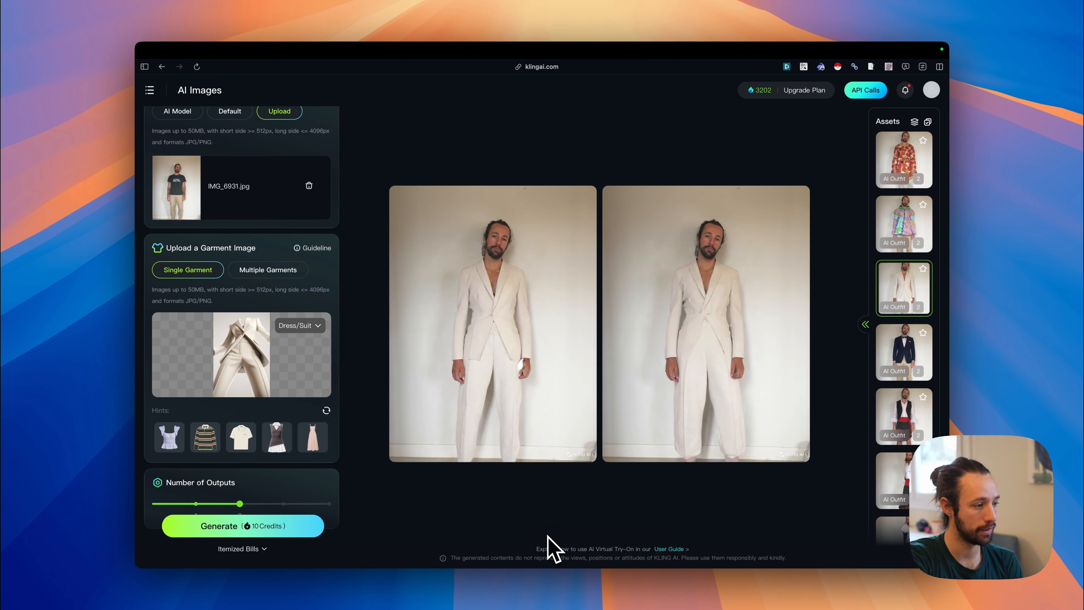
{"action": "left_click", "coordinate": [489, 280]}
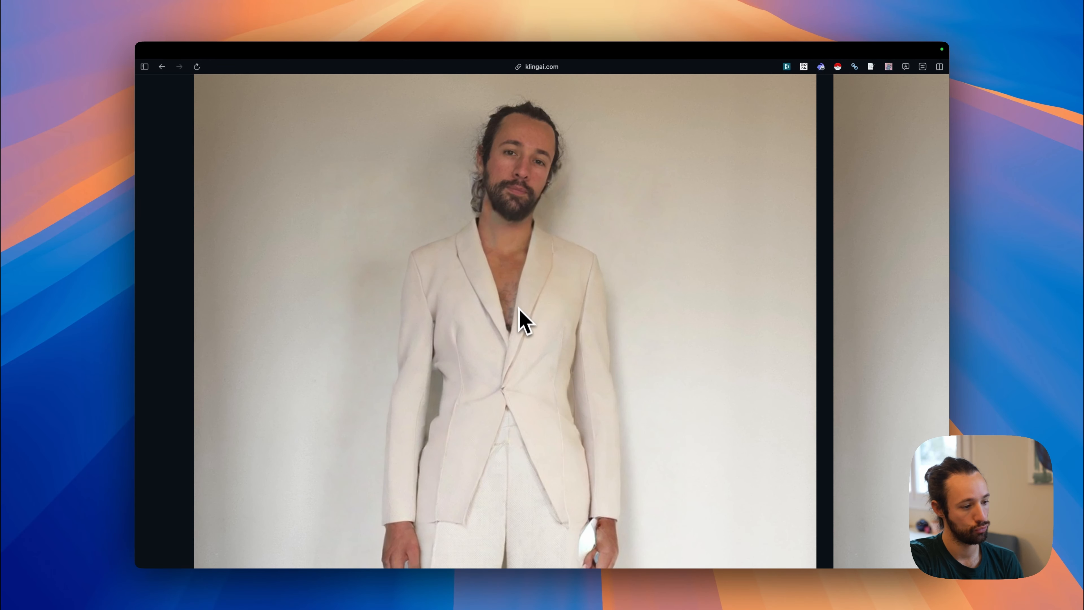
{"action": "scroll", "coordinate": [504, 315], "scroll_direction": "down", "scroll_amount": 5}
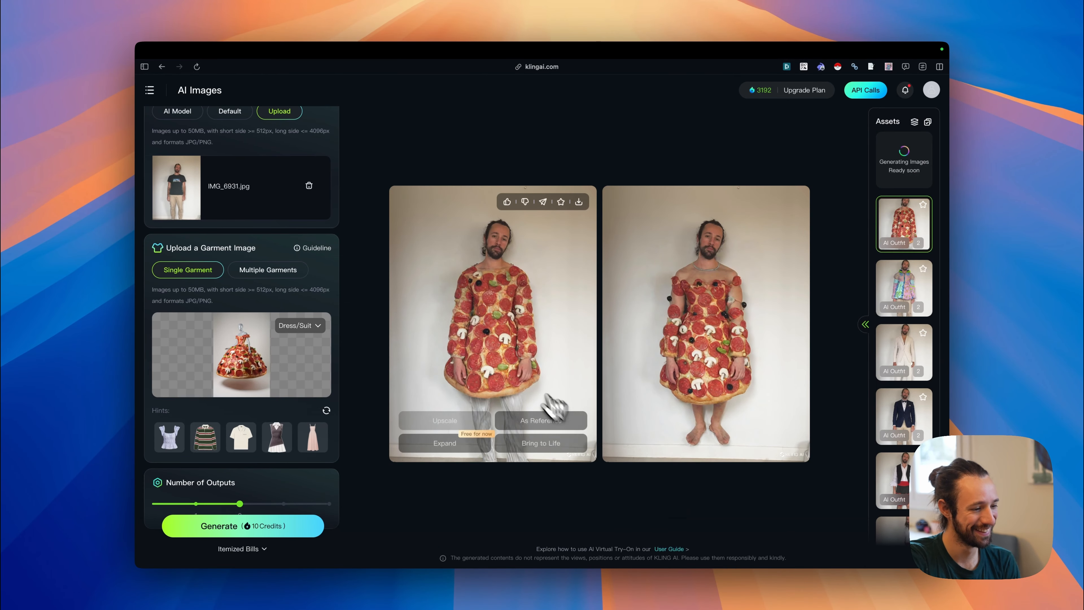
Examine both pizza dress results up close, view them full size one after the other and close the preview.
{"action": "scroll", "coordinate": [529, 364], "scroll_direction": "up", "scroll_amount": 5}
{"action": "scroll", "coordinate": [529, 364], "scroll_direction": "up", "scroll_amount": 2}
{"action": "scroll", "coordinate": [529, 364], "scroll_direction": "down", "scroll_amount": 5}
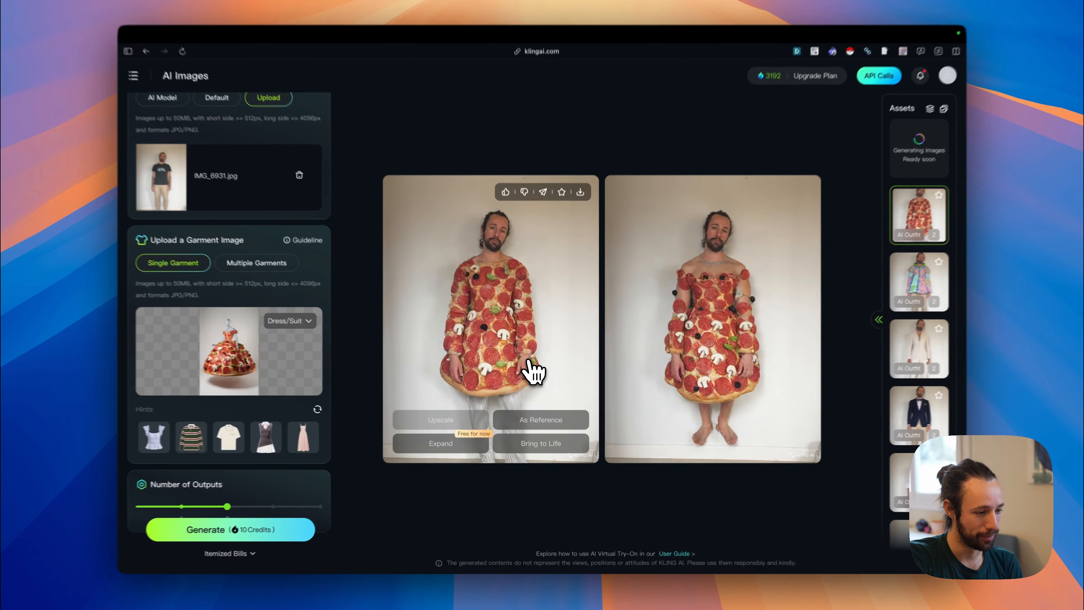
{"action": "left_click", "coordinate": [507, 336]}
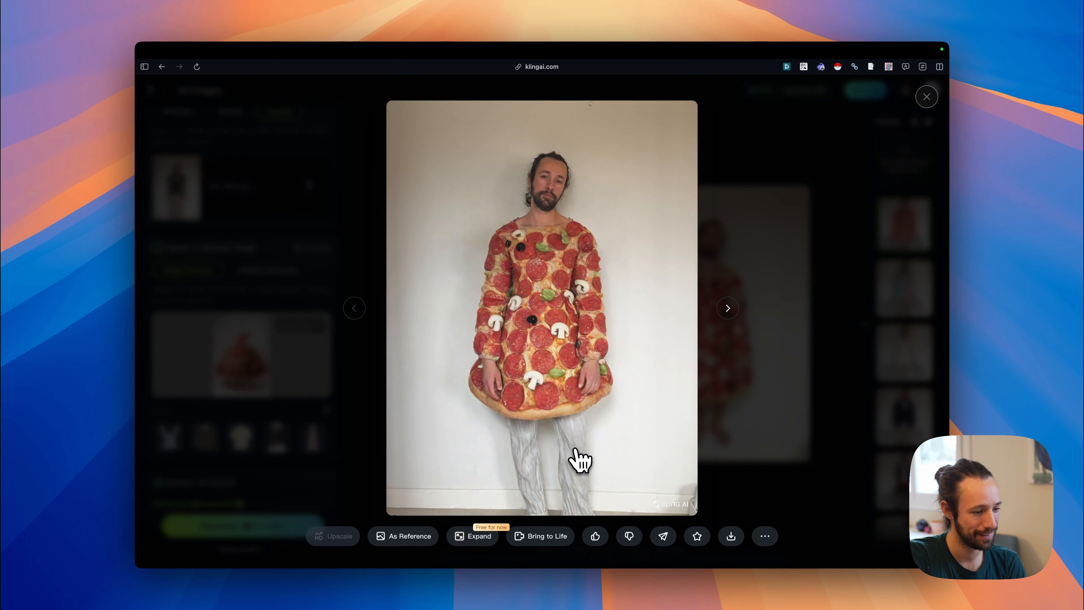
{"action": "left_click", "coordinate": [728, 308]}
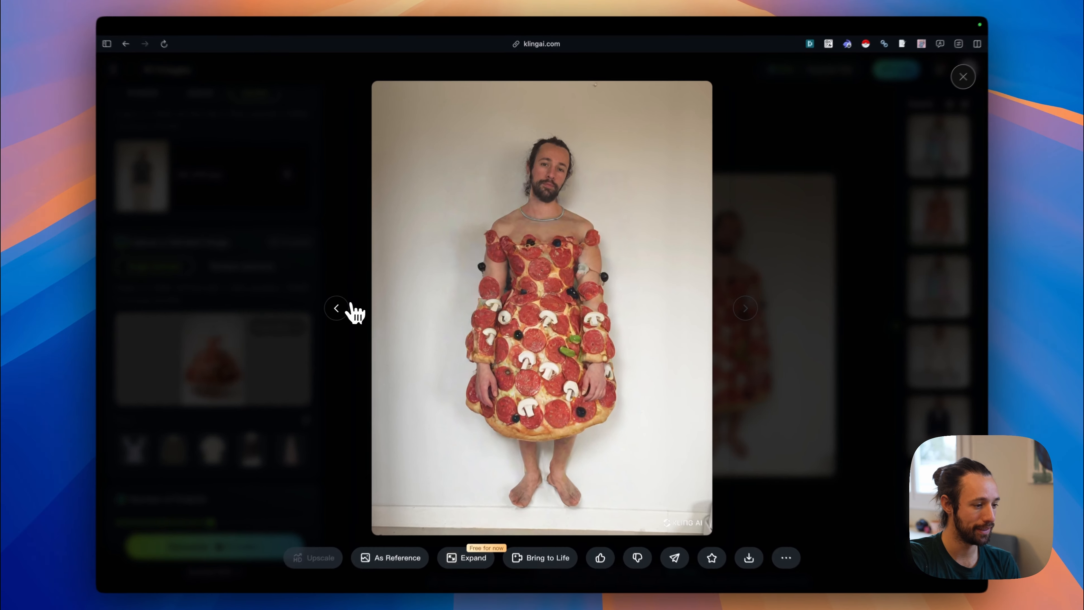
{"action": "left_click", "coordinate": [354, 308]}
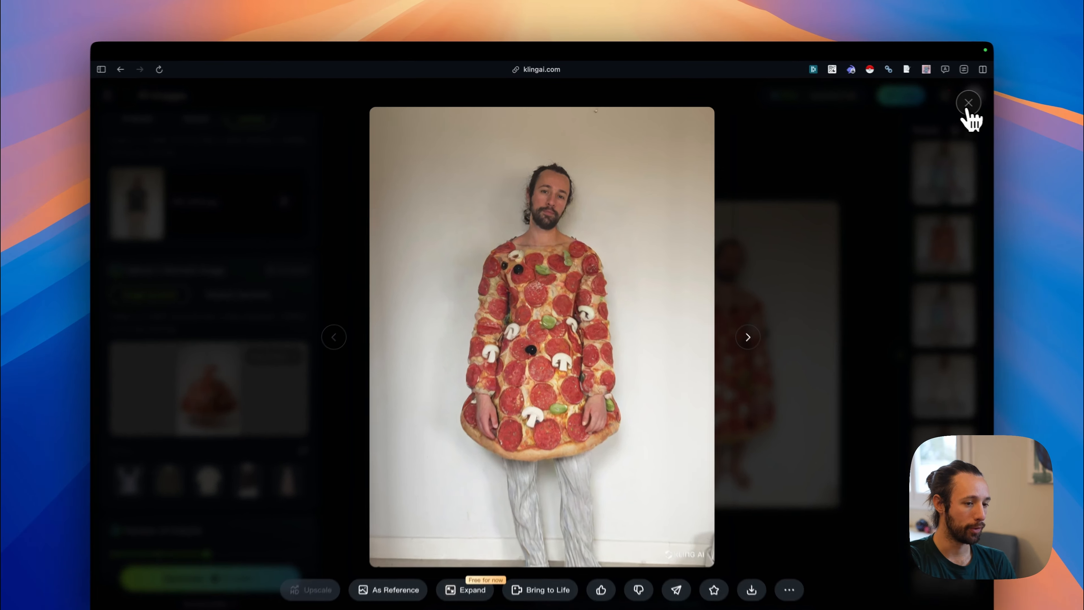
{"action": "left_click", "coordinate": [927, 98]}
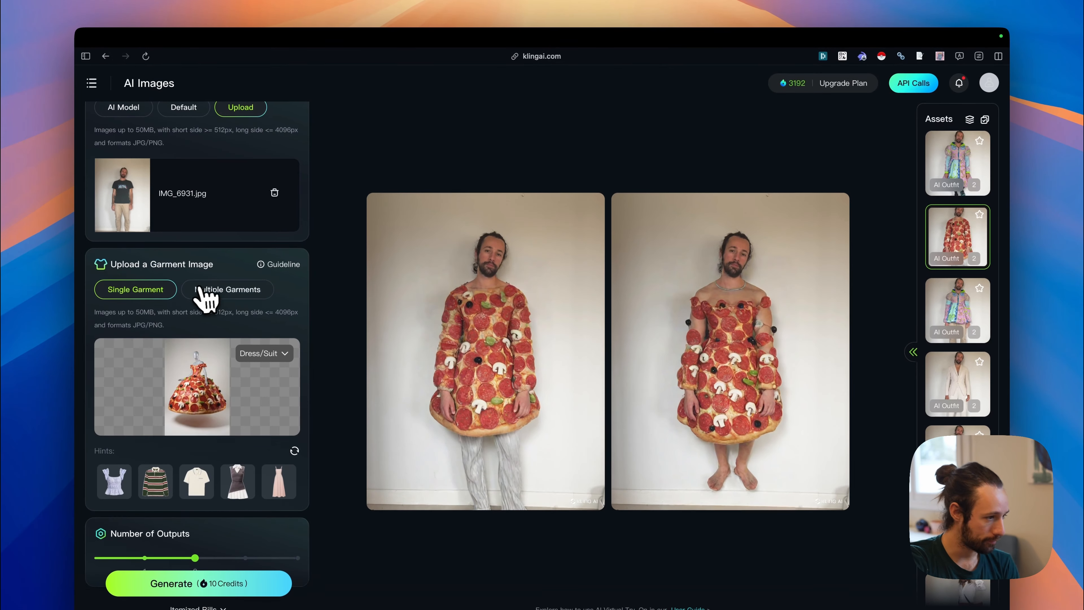
Switch to RenderNet, launch its app and display the subscription plans with monthly pricing.
{"action": "mouse_move", "coordinate": [85, 231]}
{"action": "left_click", "coordinate": [143, 146]}
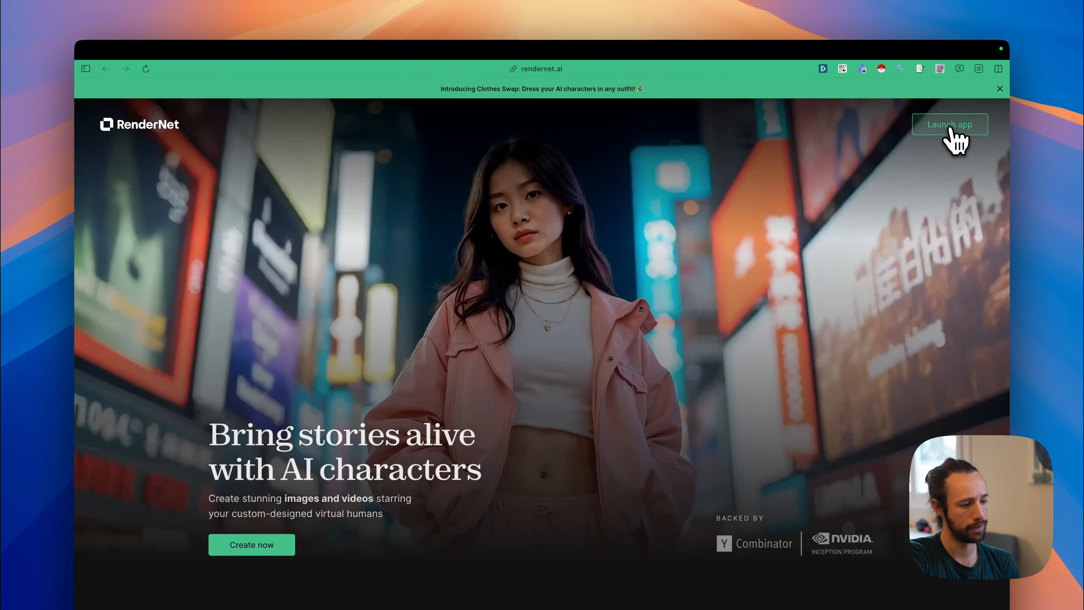
{"action": "left_click", "coordinate": [952, 130]}
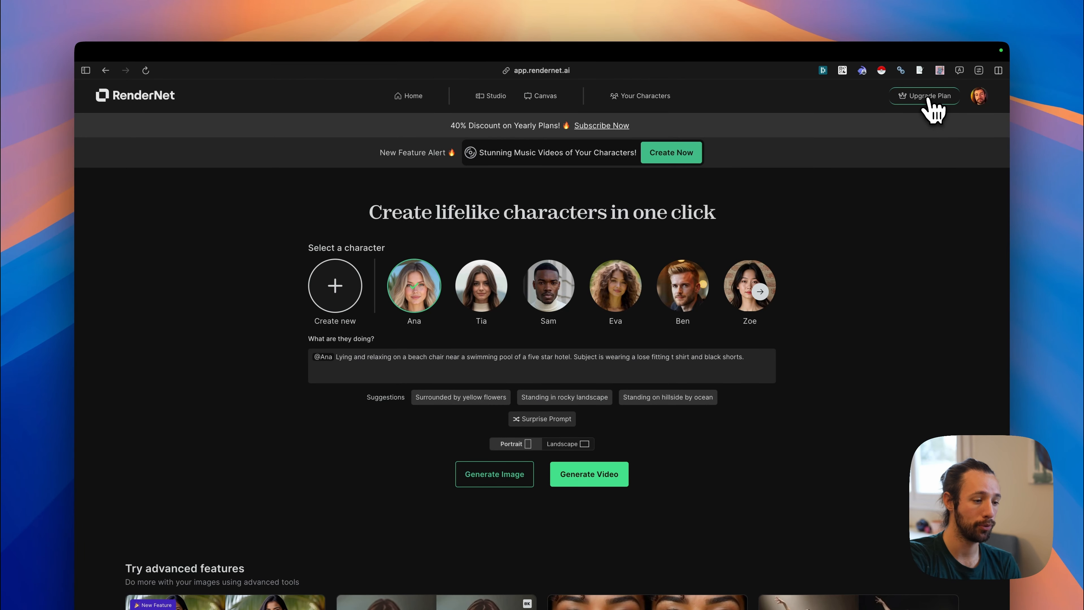
{"action": "left_click", "coordinate": [930, 101]}
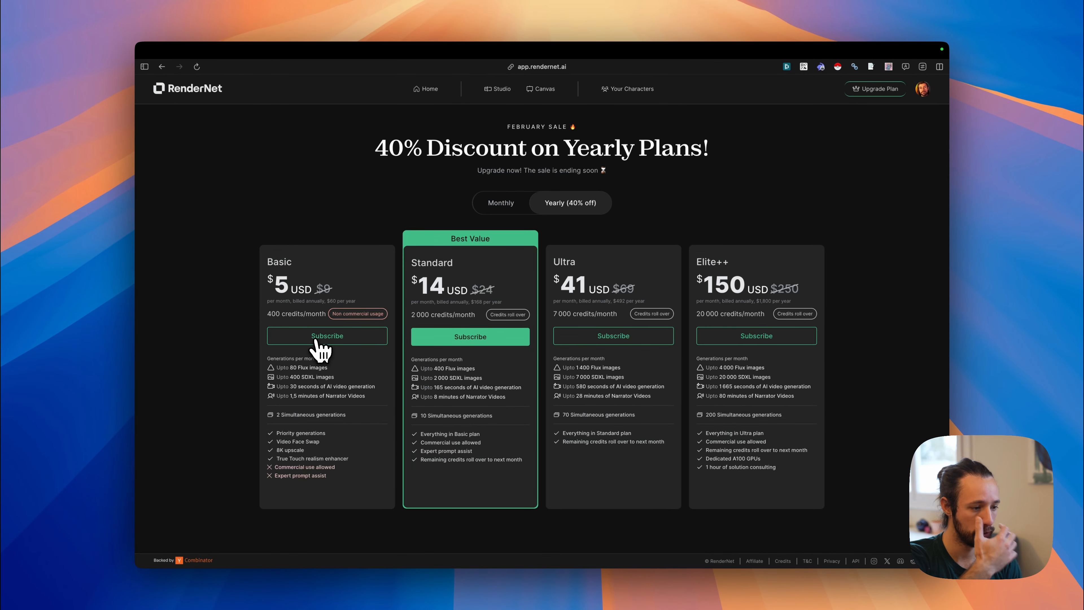
{"action": "left_click", "coordinate": [501, 203]}
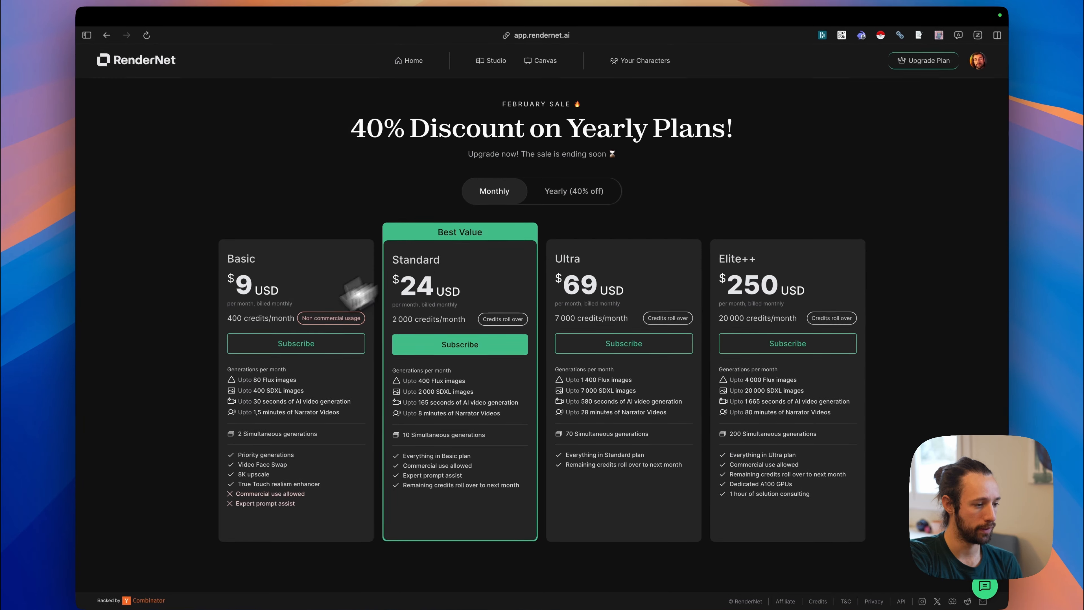
Subscribe to the $9 monthly Basic plan and open the studio's Clothes Swap tool.
{"action": "left_click", "coordinate": [329, 336]}
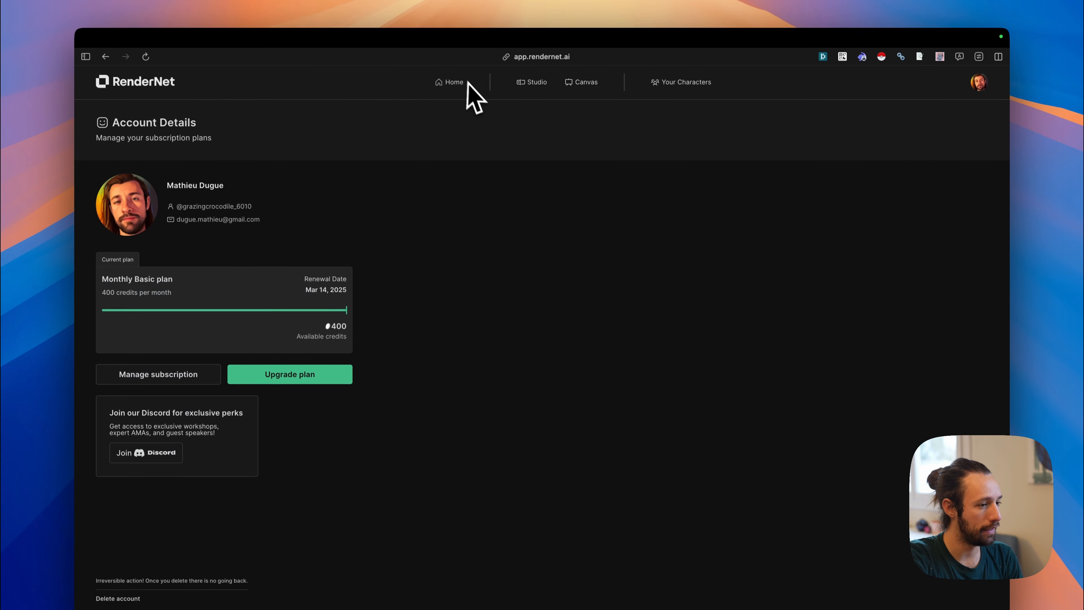
{"action": "left_click", "coordinate": [529, 88]}
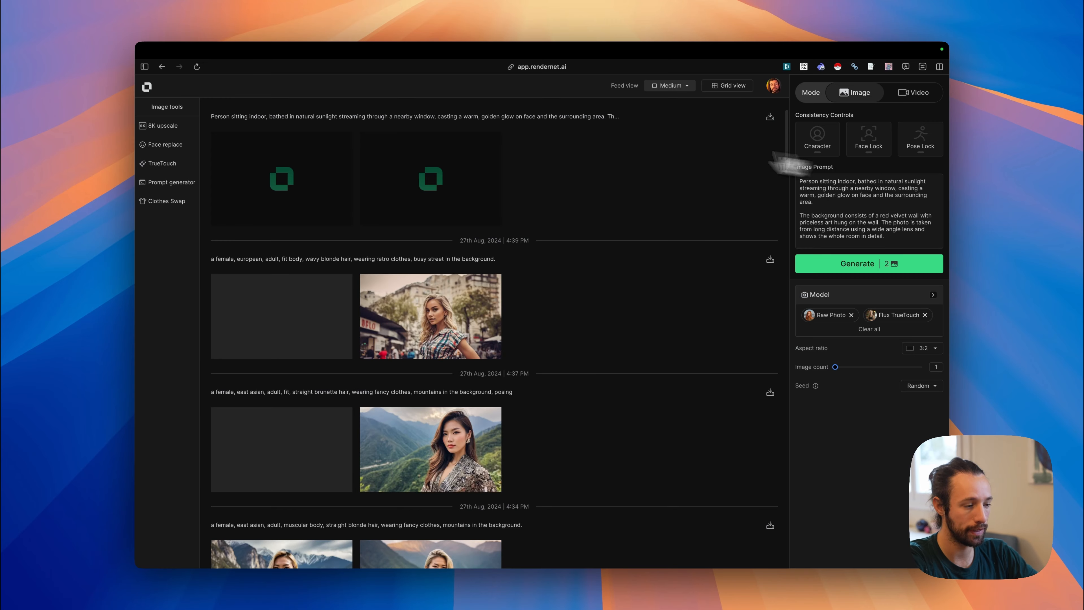
{"action": "left_click", "coordinate": [167, 201]}
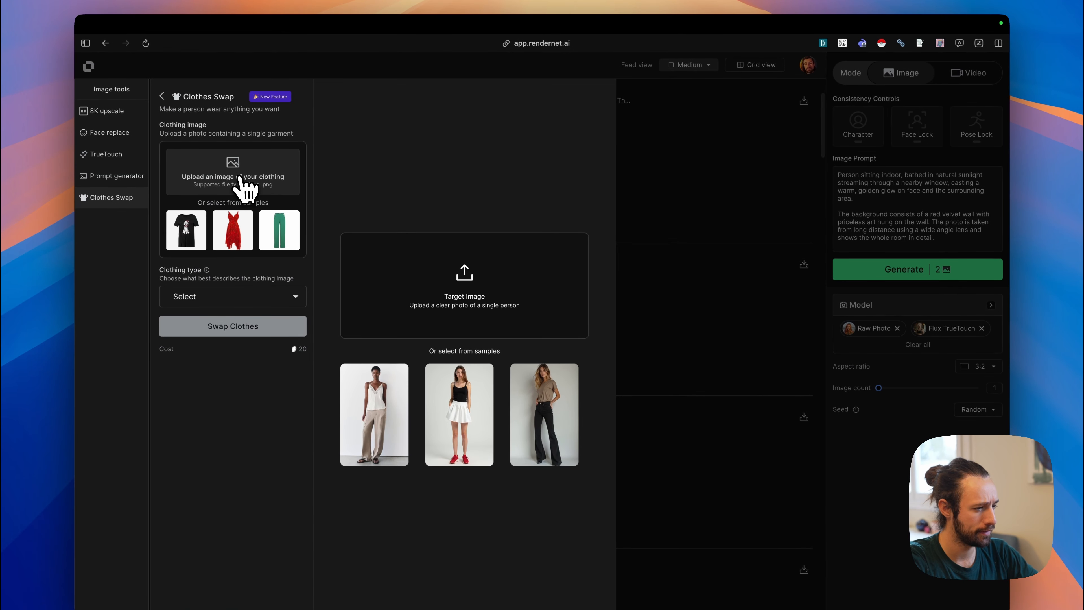
Upload IMG_6934.jpg, the photo with the raised clapping hands, as the target image.
{"action": "left_click", "coordinate": [469, 284]}
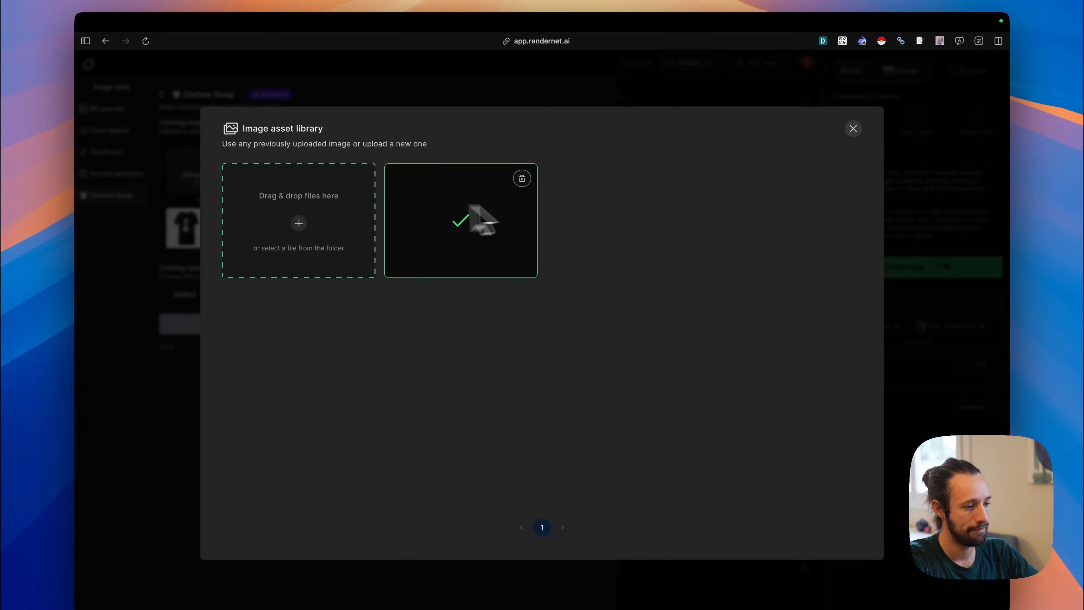
{"action": "left_click", "coordinate": [298, 223]}
{"action": "left_click", "coordinate": [443, 351]}
{"action": "key", "text": "space"}
{"action": "key", "text": "Down"}
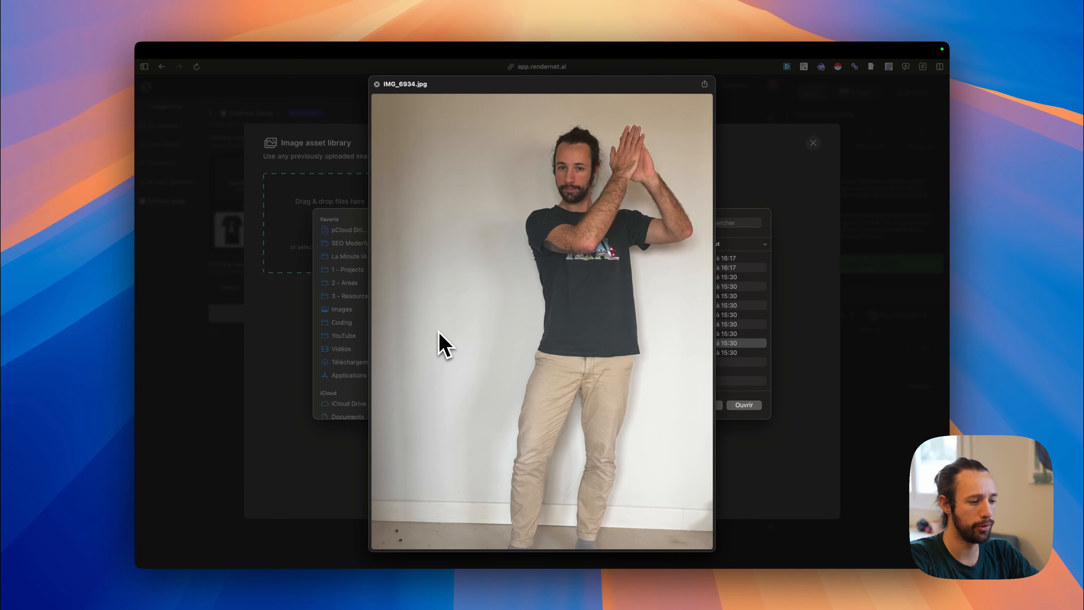
{"action": "key", "text": "space"}
{"action": "key", "text": "Return"}
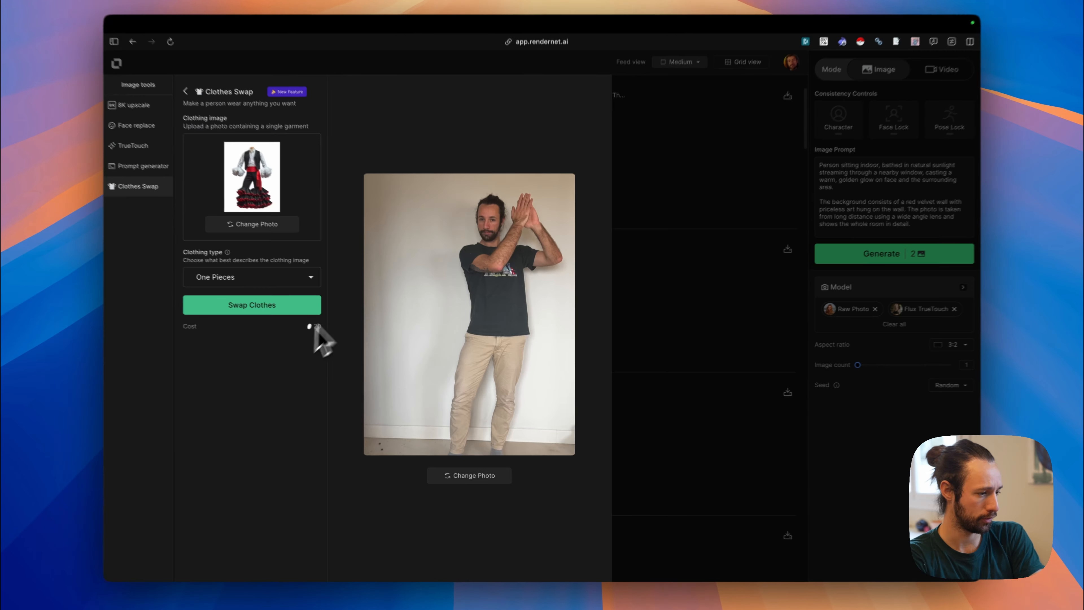
Choose One Pieces as the clothing type and run the clothes swap with the flamenco outfit.
{"action": "left_click", "coordinate": [260, 273]}
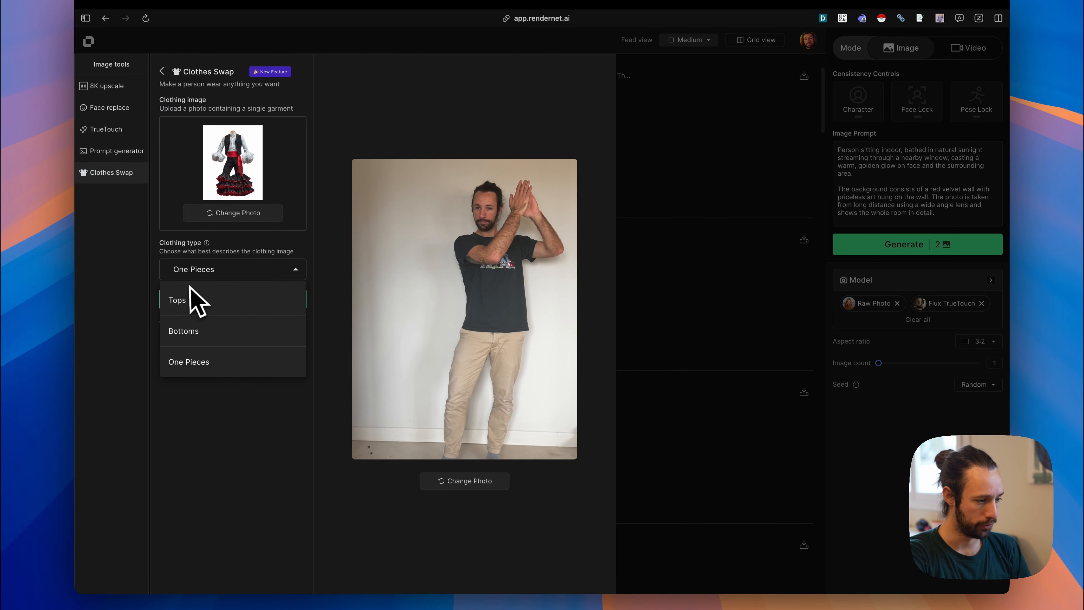
{"action": "left_click", "coordinate": [229, 373]}
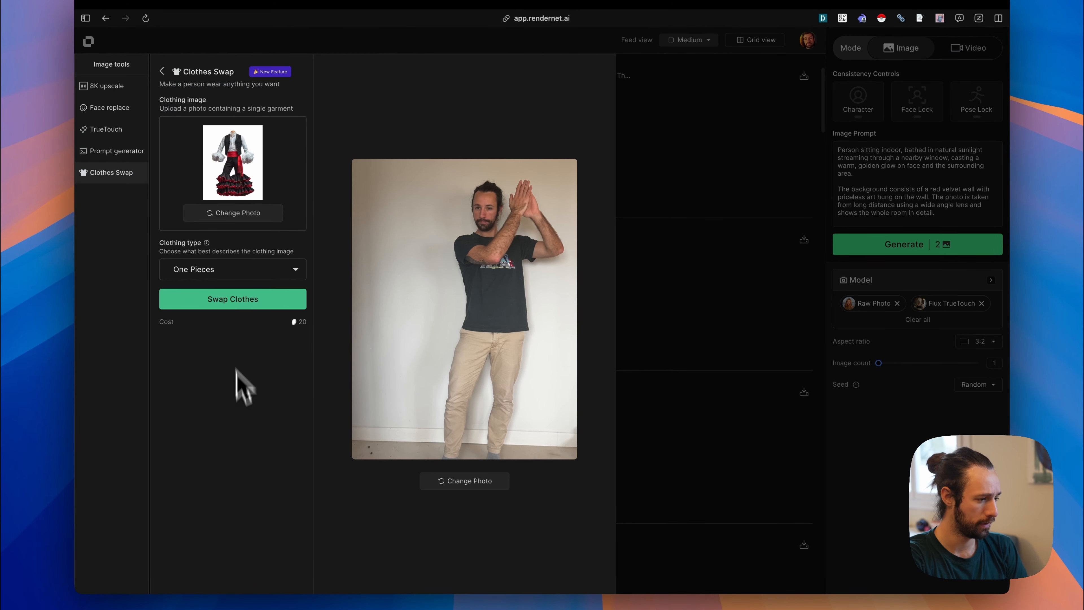
{"action": "left_click", "coordinate": [233, 299]}
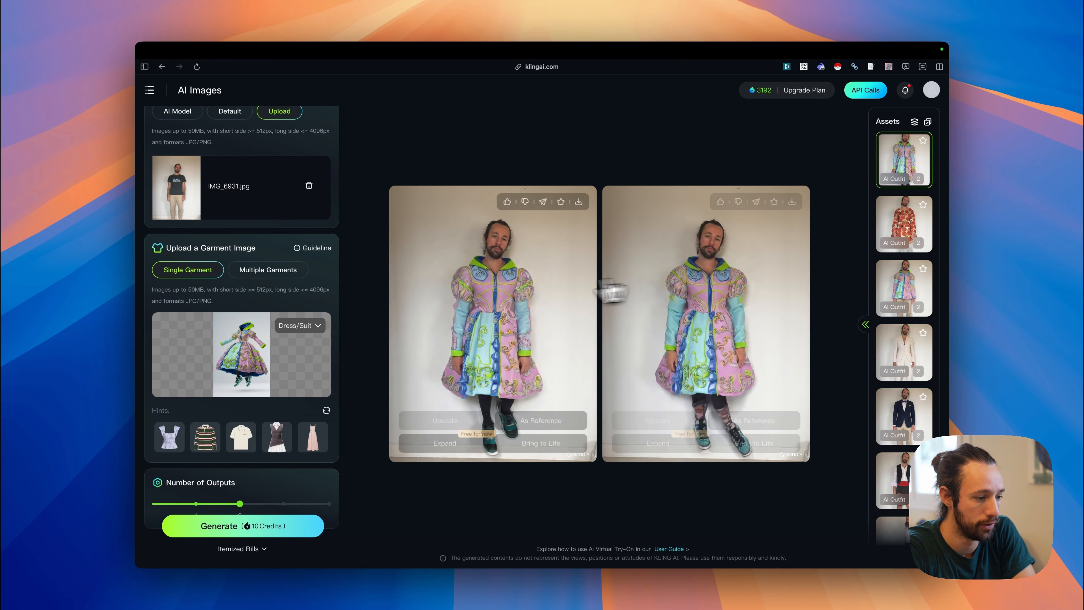
Switch to Kling AI and examine the colourful pink and turquoise dress results up close.
{"action": "mouse_move", "coordinate": [731, 457]}
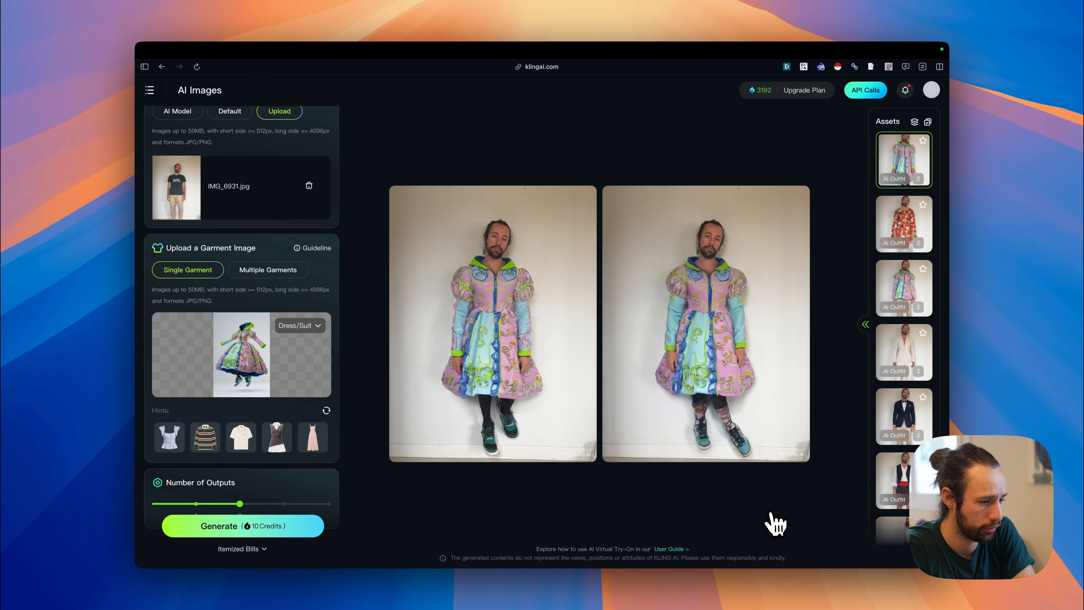
{"action": "scroll", "coordinate": [515, 302], "scroll_direction": "up", "scroll_amount": 10}
{"action": "scroll", "coordinate": [516, 302], "scroll_direction": "down", "scroll_amount": 5}
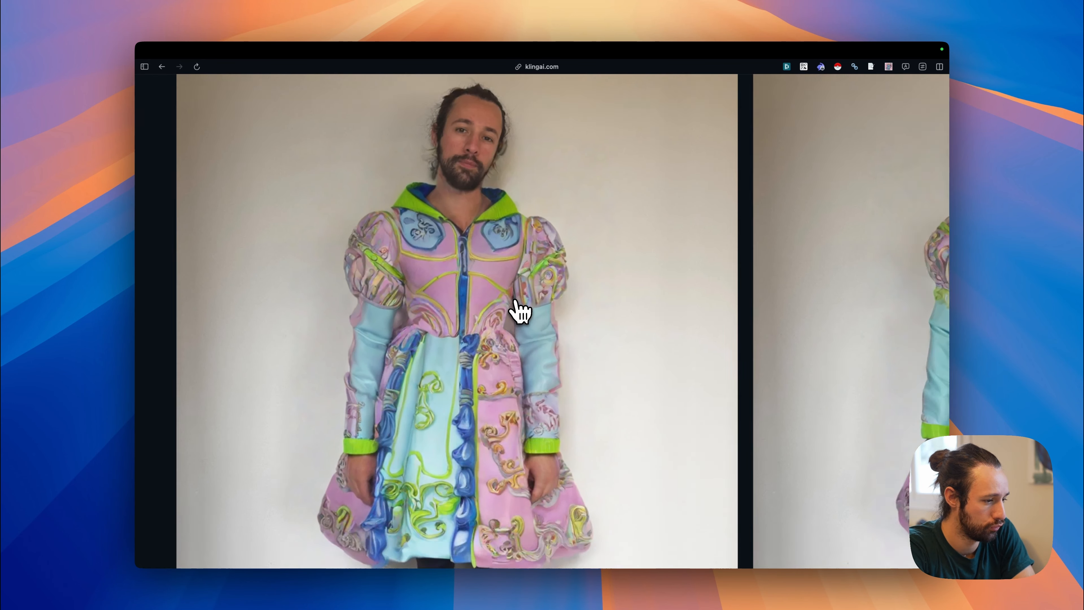
{"action": "scroll", "coordinate": [520, 311], "scroll_direction": "down", "scroll_amount": 5}
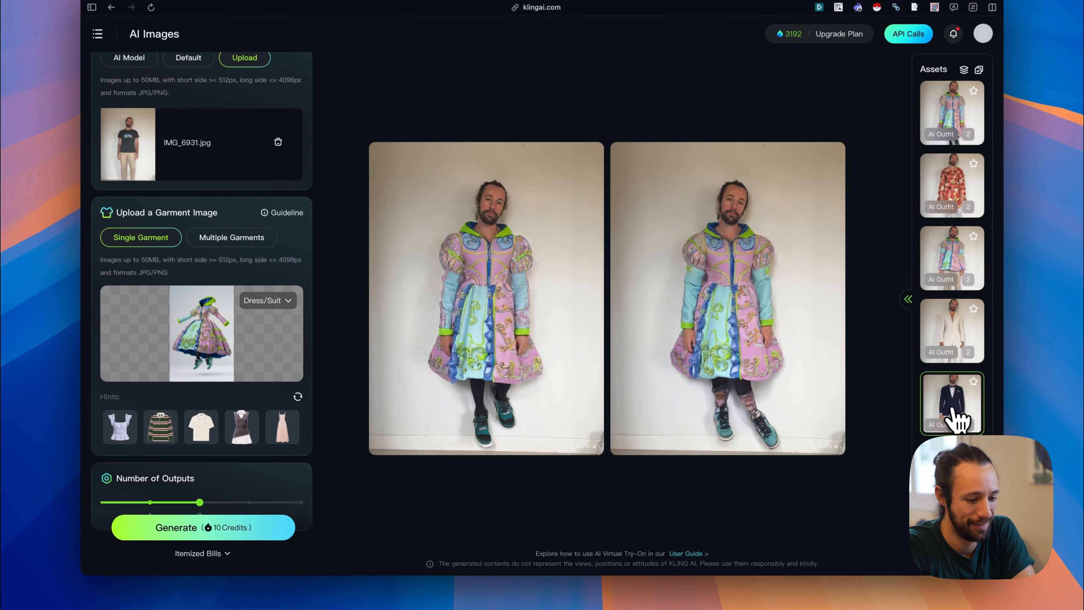
Open the navy tuxedo result in the assets and review its garment image and model settings.
{"action": "left_click", "coordinate": [906, 423]}
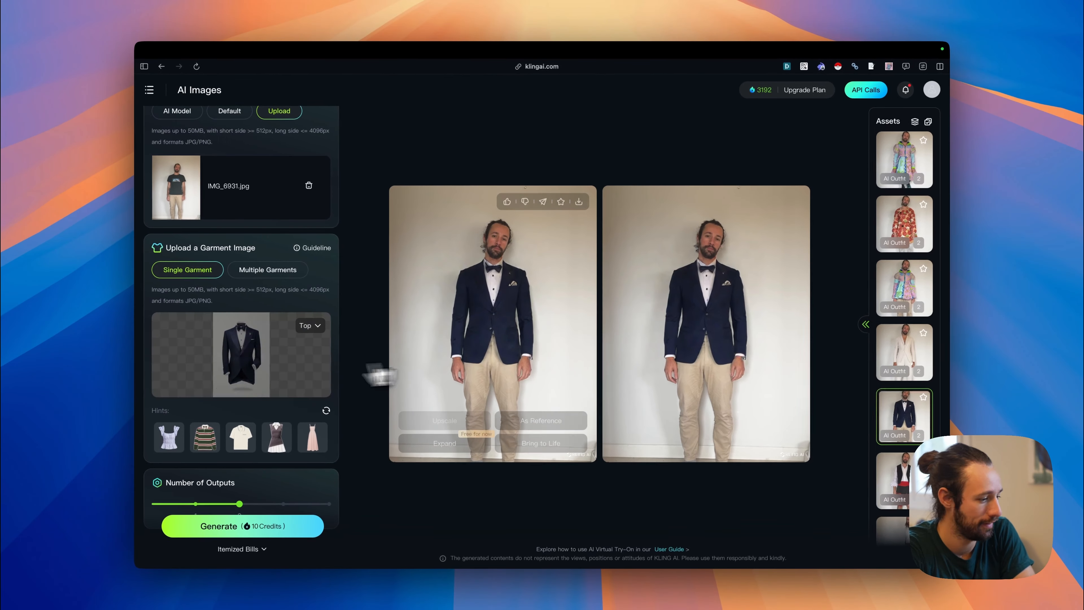
{"action": "mouse_move", "coordinate": [185, 374]}
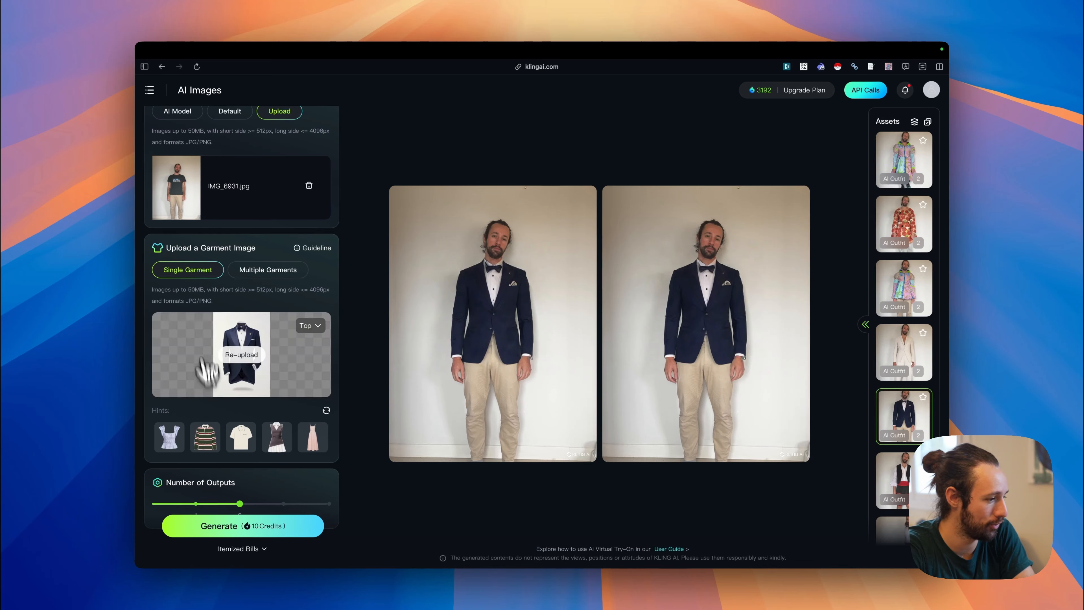
{"action": "scroll", "coordinate": [217, 384], "scroll_direction": "down", "scroll_amount": 1}
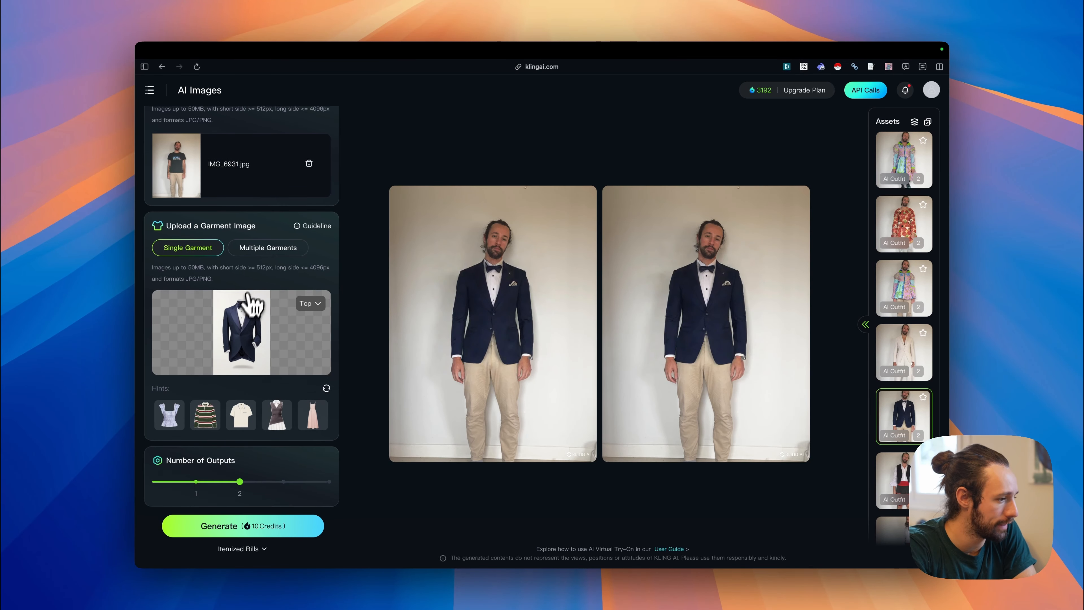
{"action": "scroll", "coordinate": [250, 299], "scroll_direction": "up", "scroll_amount": 5}
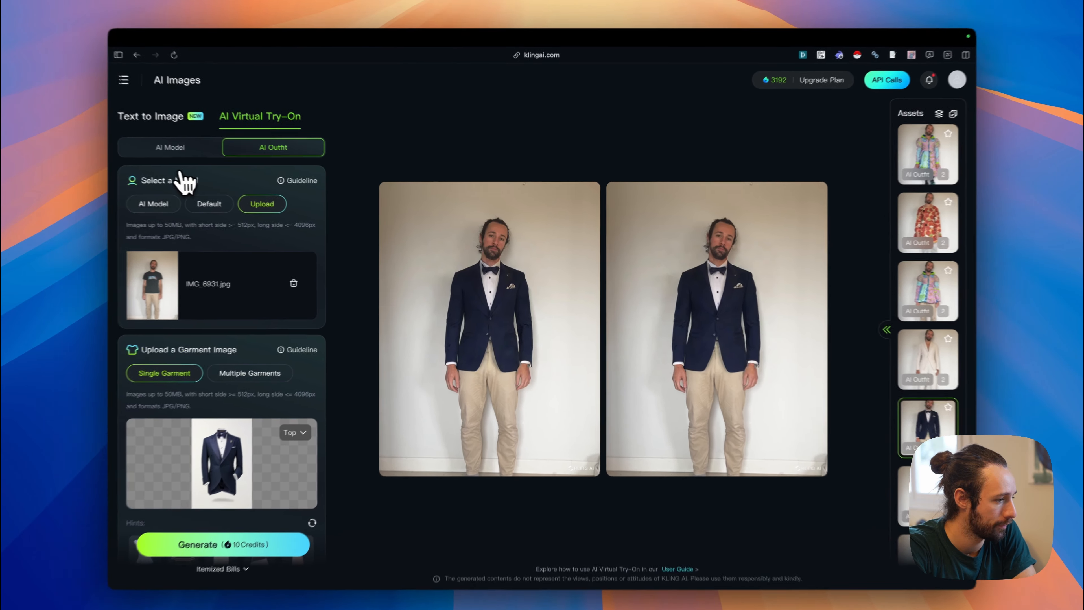
Set the try-on's model source to Default and look through the ready-made models.
{"action": "left_click", "coordinate": [177, 207]}
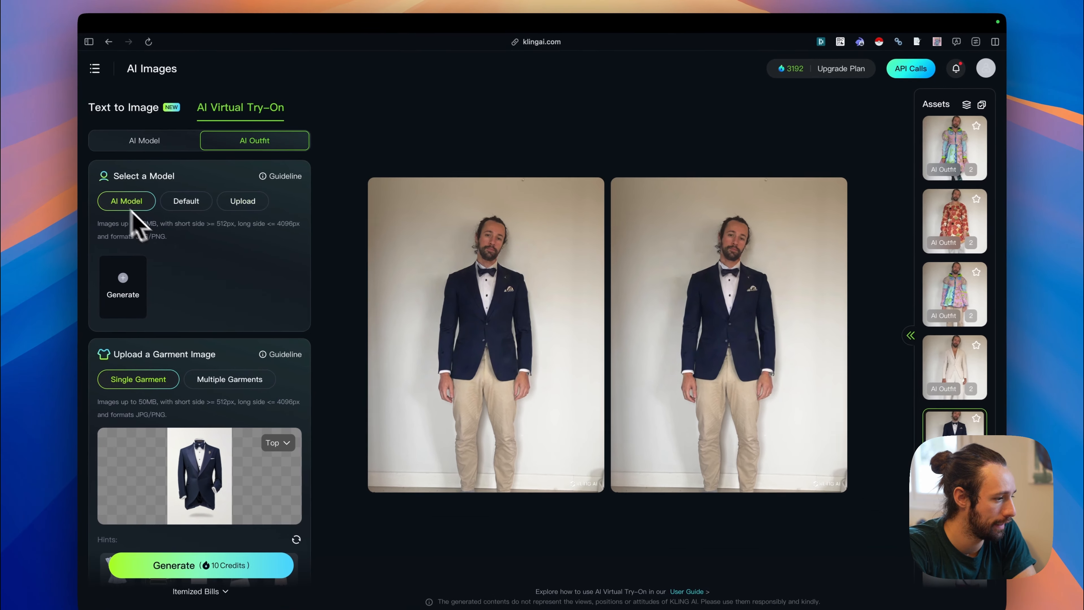
{"action": "left_click", "coordinate": [183, 201]}
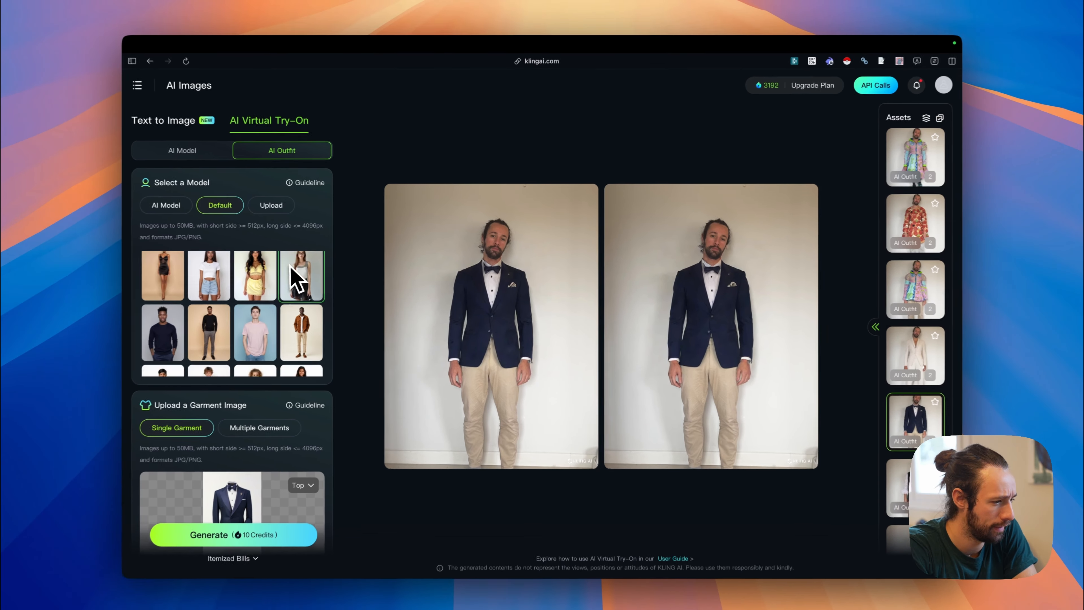
{"action": "scroll", "coordinate": [258, 316], "scroll_direction": "down", "scroll_amount": 4}
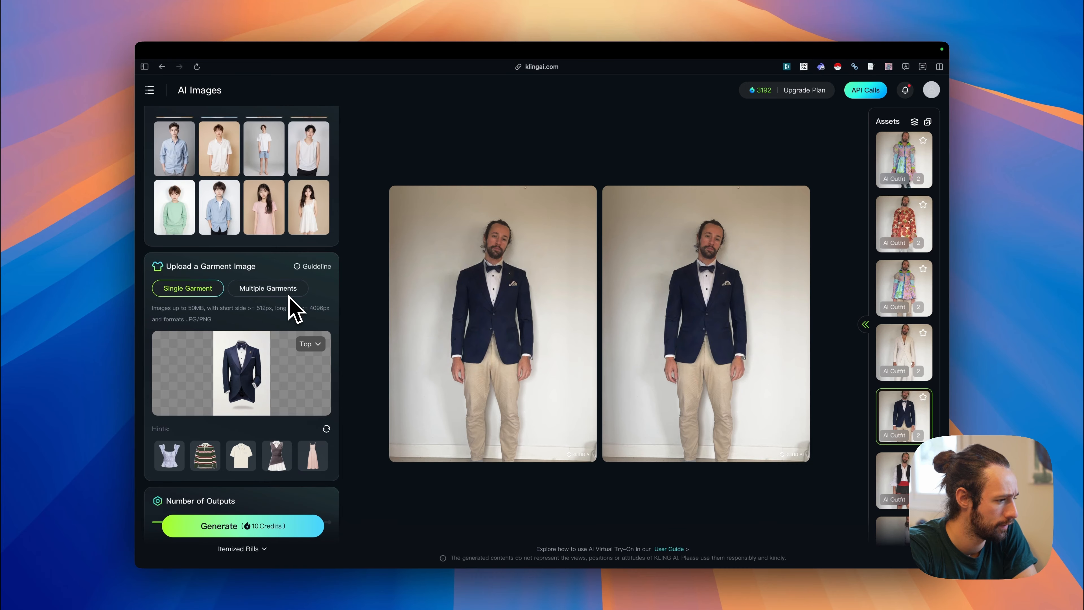
Replace the single garment image with the emerald green satin dress photo after previewing the downloaded garment files.
{"action": "scroll", "coordinate": [289, 296], "scroll_direction": "down", "scroll_amount": 1}
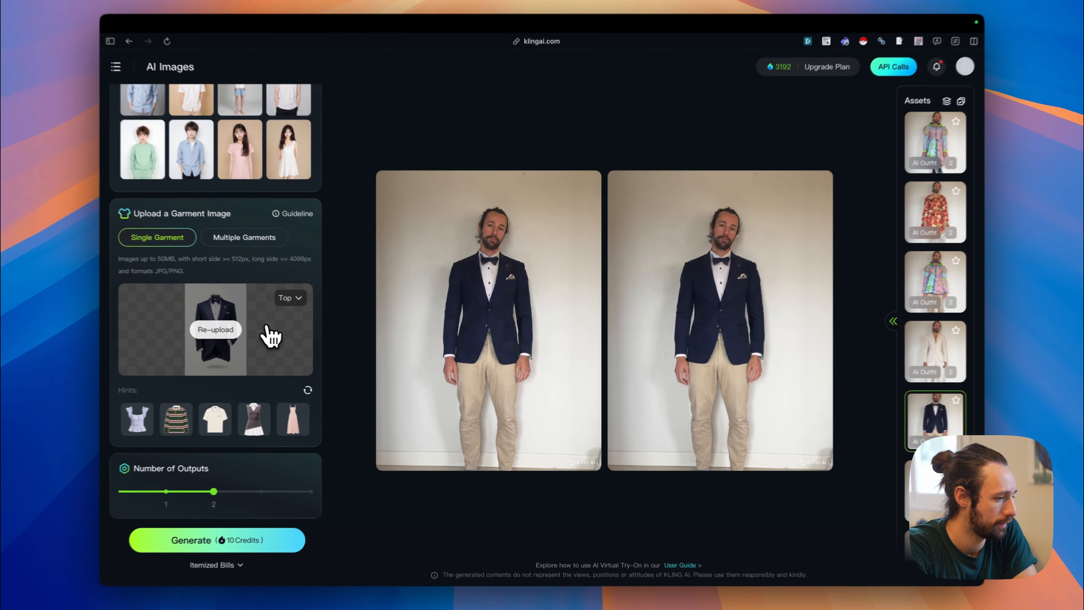
{"action": "left_click", "coordinate": [252, 332]}
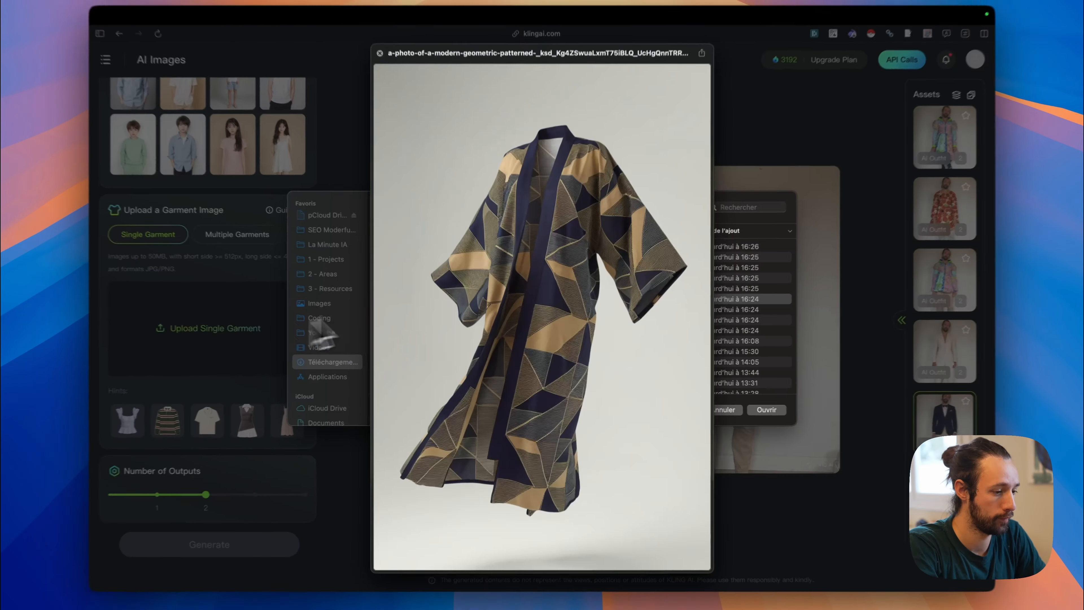
{"action": "key", "text": "Down"}
{"action": "key", "text": "Down"}
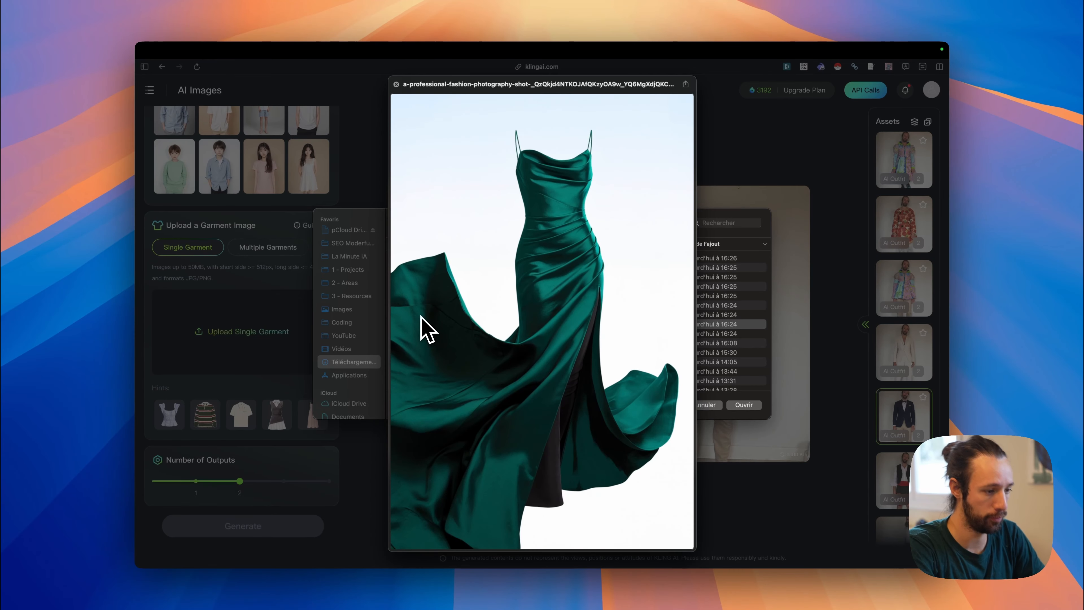
{"action": "key", "text": "space"}
{"action": "key", "text": "Return"}
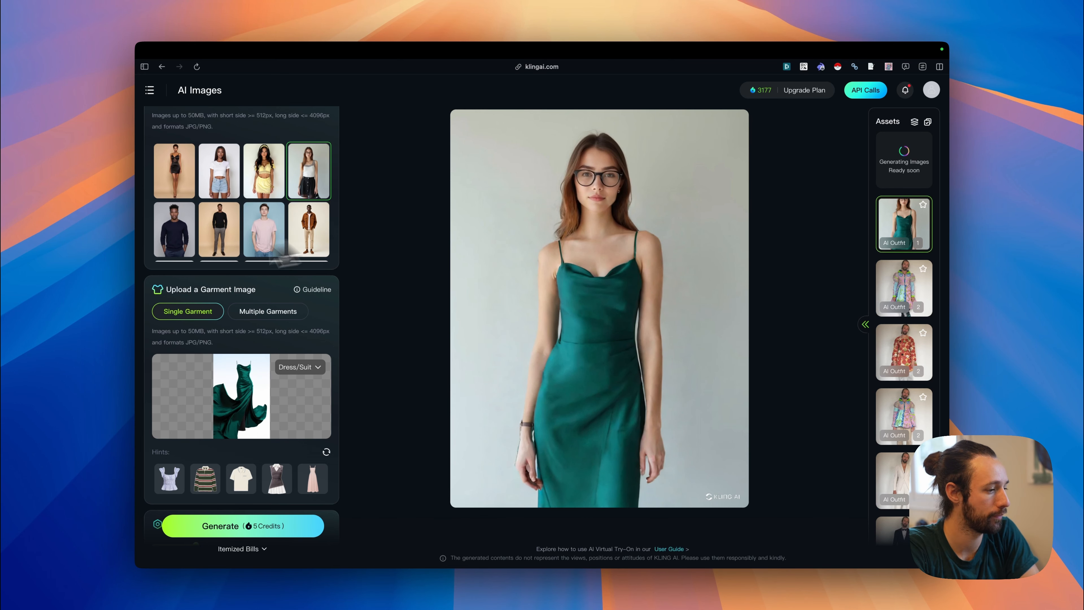
Switch to RenderNet, view the flamenco clothes swap result full size and close the preview.
{"action": "mouse_move", "coordinate": [177, 312]}
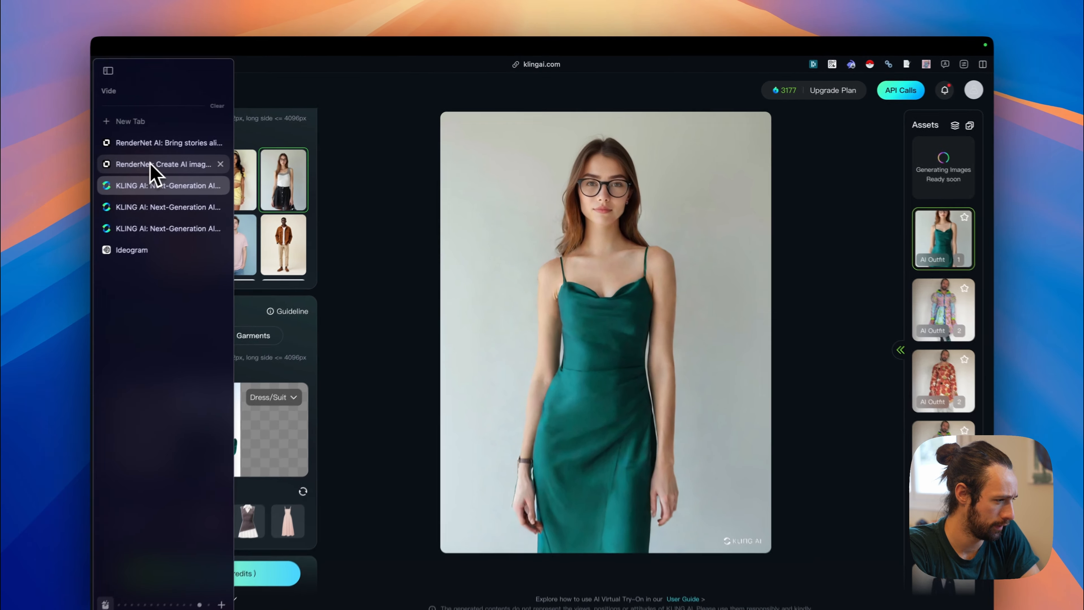
{"action": "left_click", "coordinate": [188, 157]}
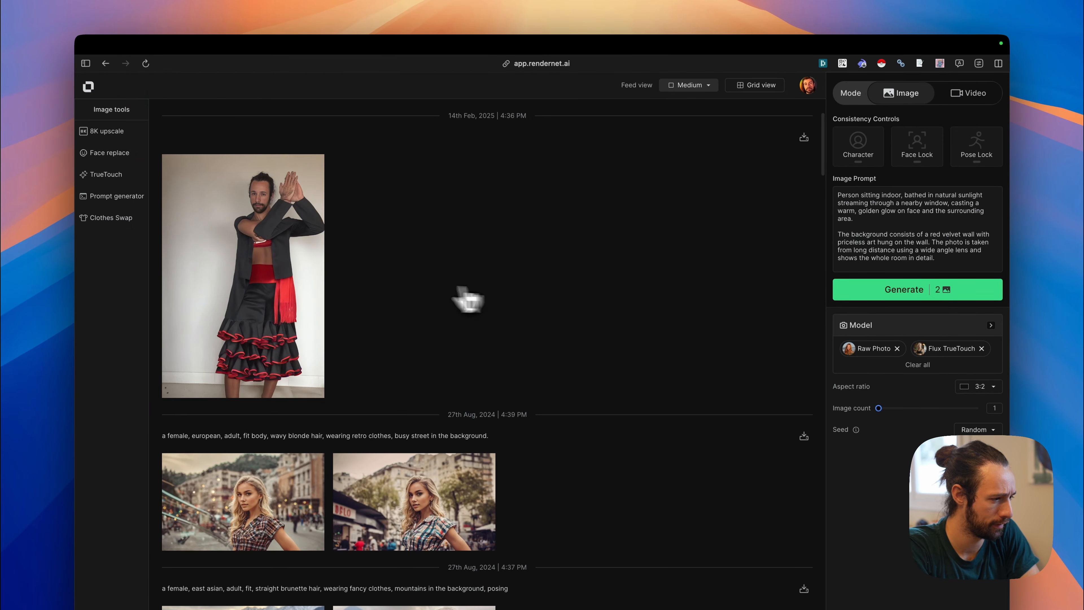
{"action": "left_click", "coordinate": [286, 257]}
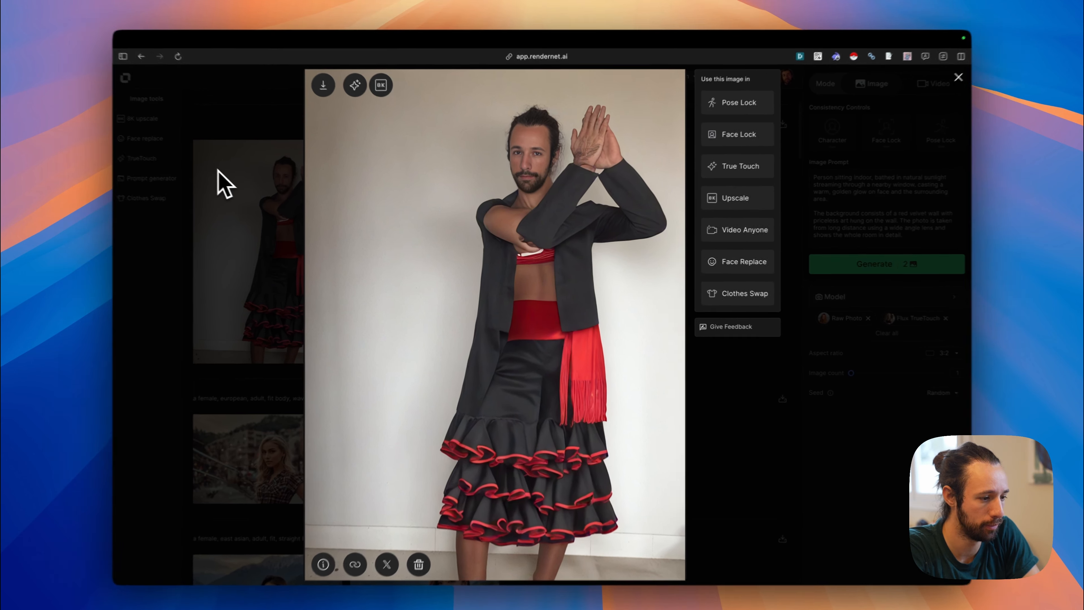
{"action": "left_click", "coordinate": [234, 182]}
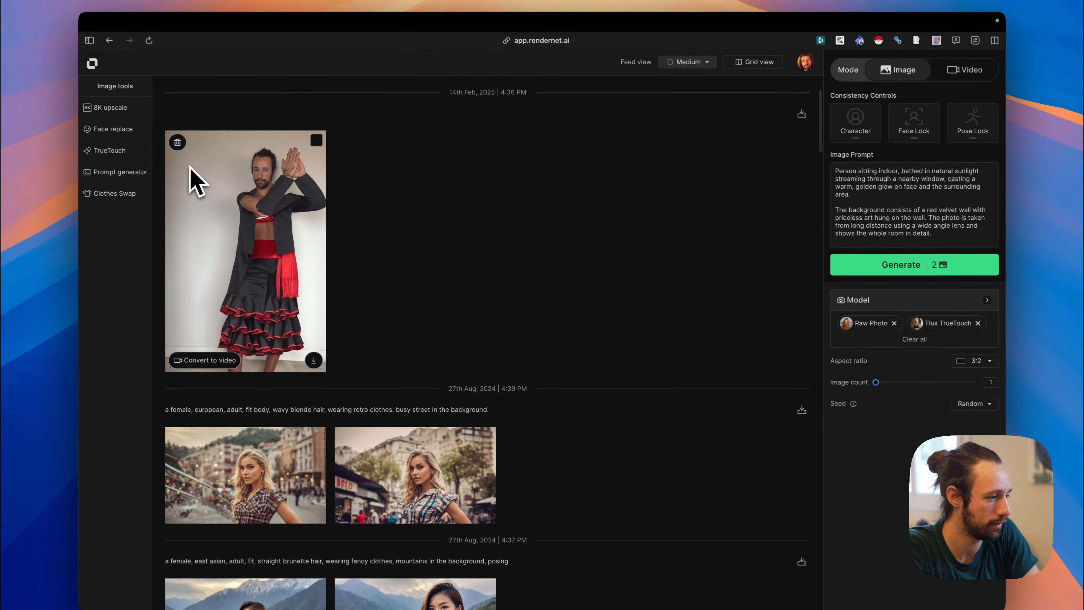
Reopen Clothes Swap with the red dress sample and change the target photo to another one from the image library.
{"action": "left_click", "coordinate": [111, 193]}
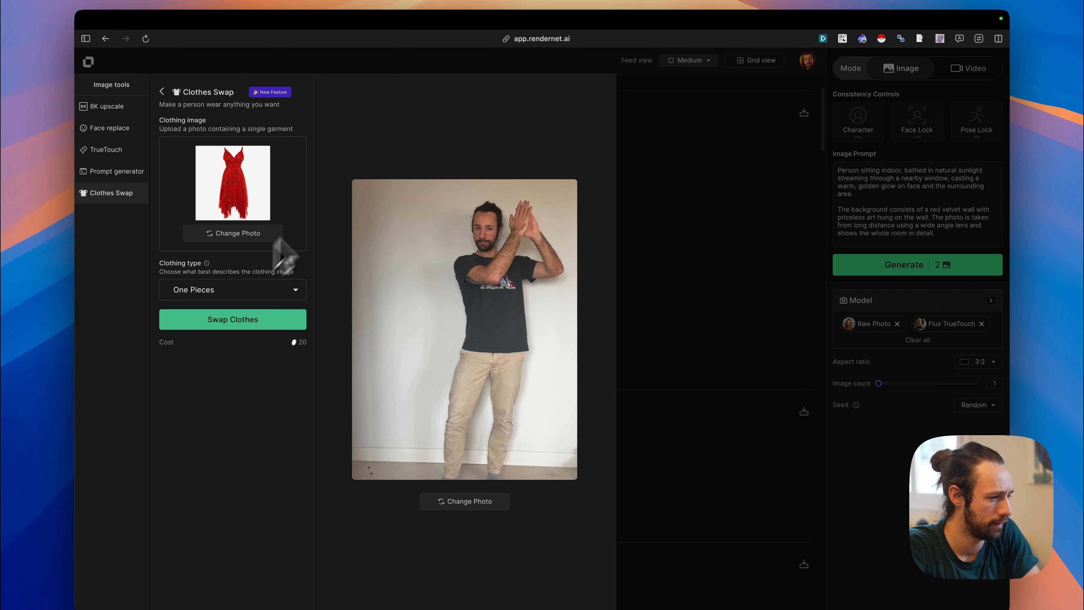
{"action": "left_click", "coordinate": [454, 501]}
{"action": "left_click", "coordinate": [459, 256]}
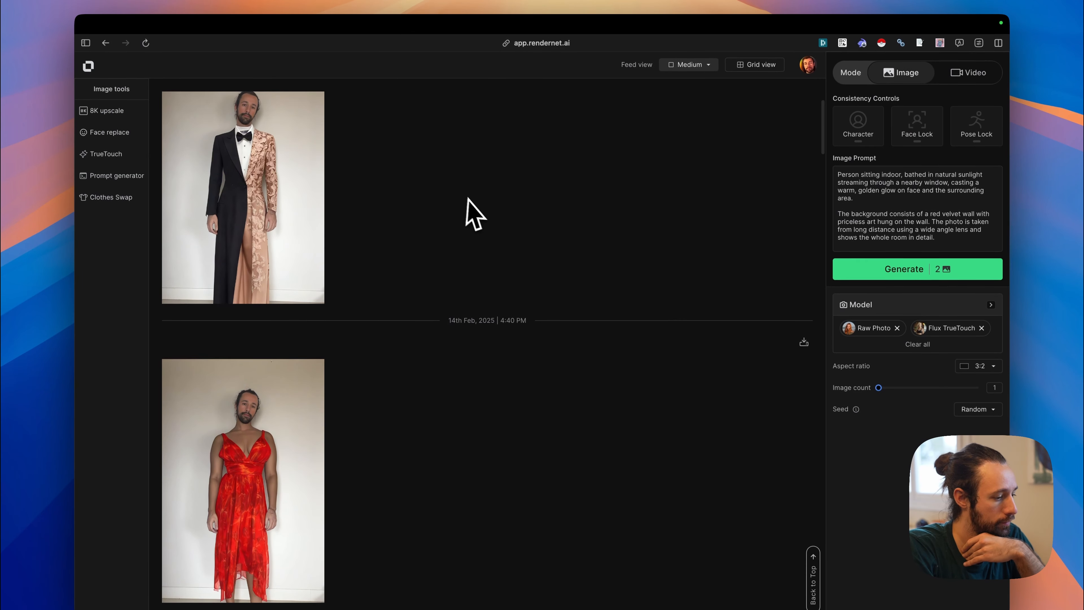
Review the swap results in the feed, view the red dress result full size and close it.
{"action": "scroll", "coordinate": [472, 213], "scroll_direction": "down", "scroll_amount": 5}
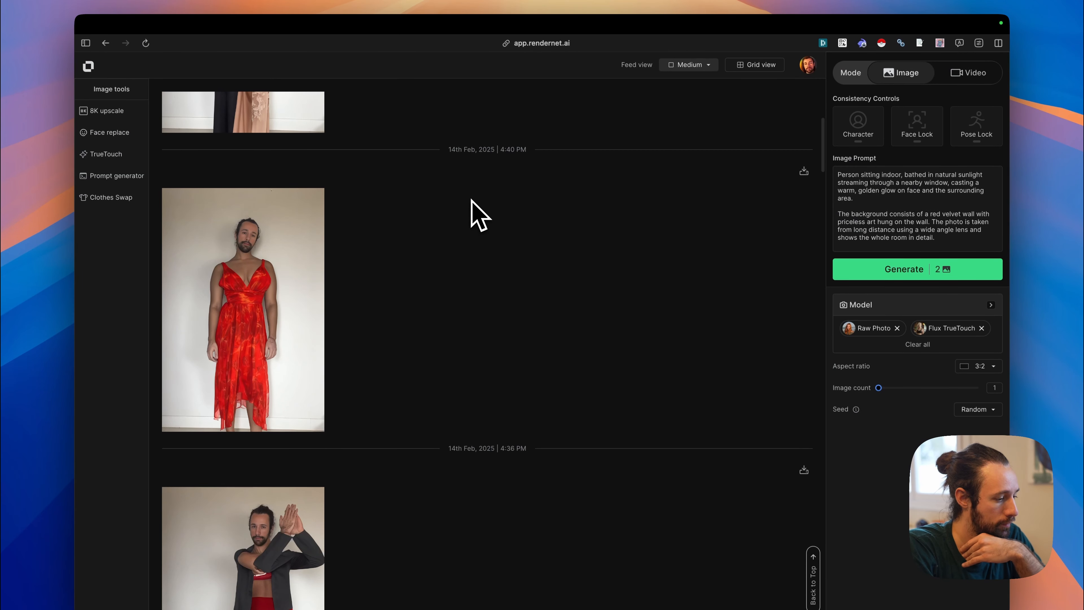
{"action": "scroll", "coordinate": [485, 280], "scroll_direction": "down", "scroll_amount": 5}
{"action": "scroll", "coordinate": [480, 291], "scroll_direction": "up", "scroll_amount": 6}
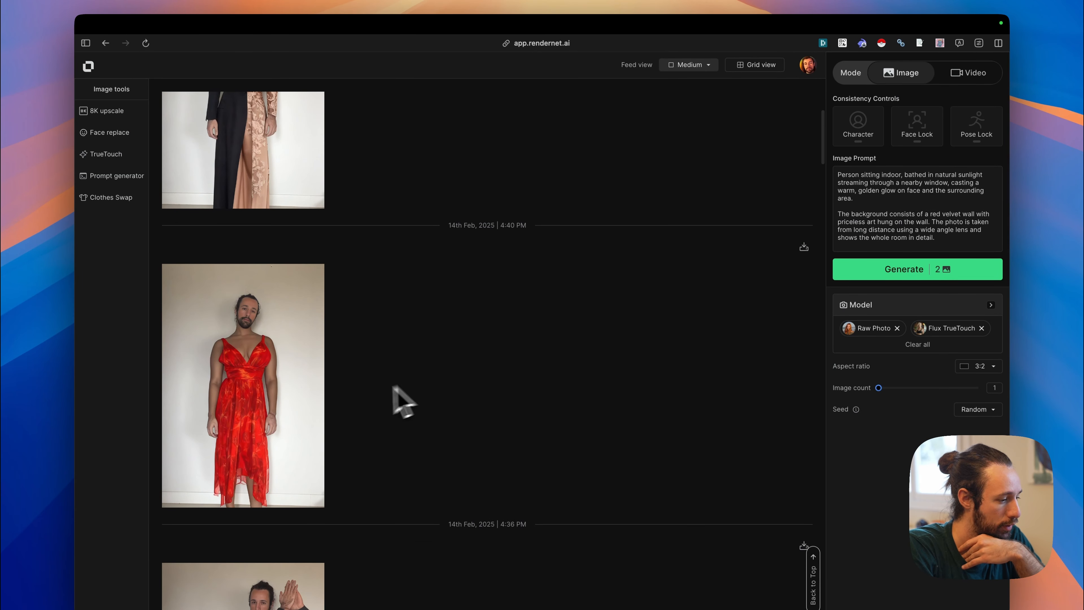
{"action": "left_click", "coordinate": [252, 380]}
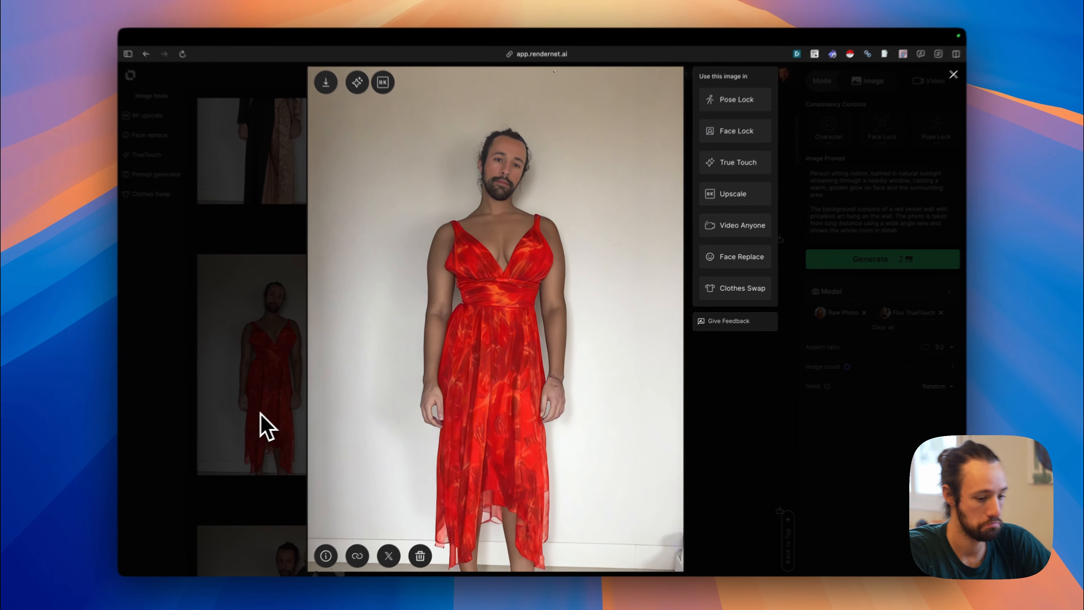
{"action": "left_click", "coordinate": [273, 425]}
Open the half black tuxedo, half floral gown result and examine its collar and bow tie up close.
{"action": "scroll", "coordinate": [367, 397], "scroll_direction": "up", "scroll_amount": 5}
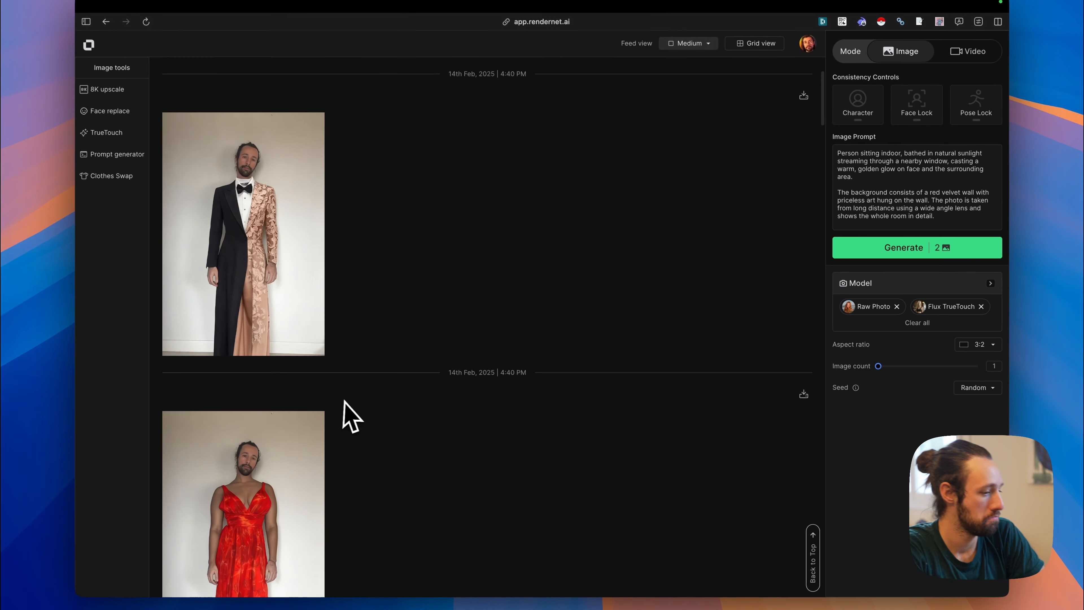
{"action": "left_click", "coordinate": [318, 284]}
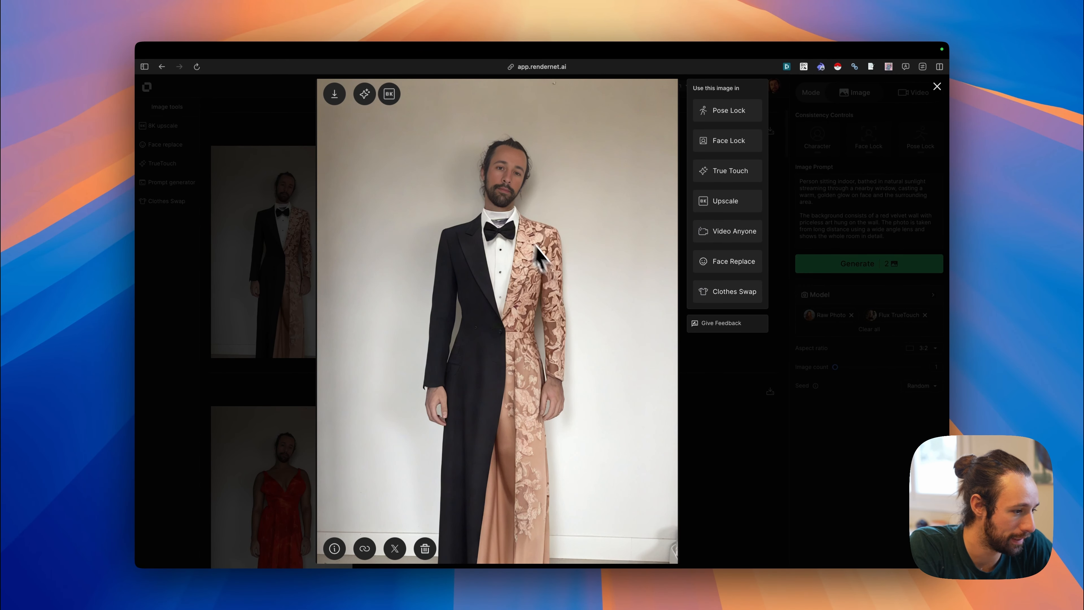
{"action": "left_click", "coordinate": [498, 221]}
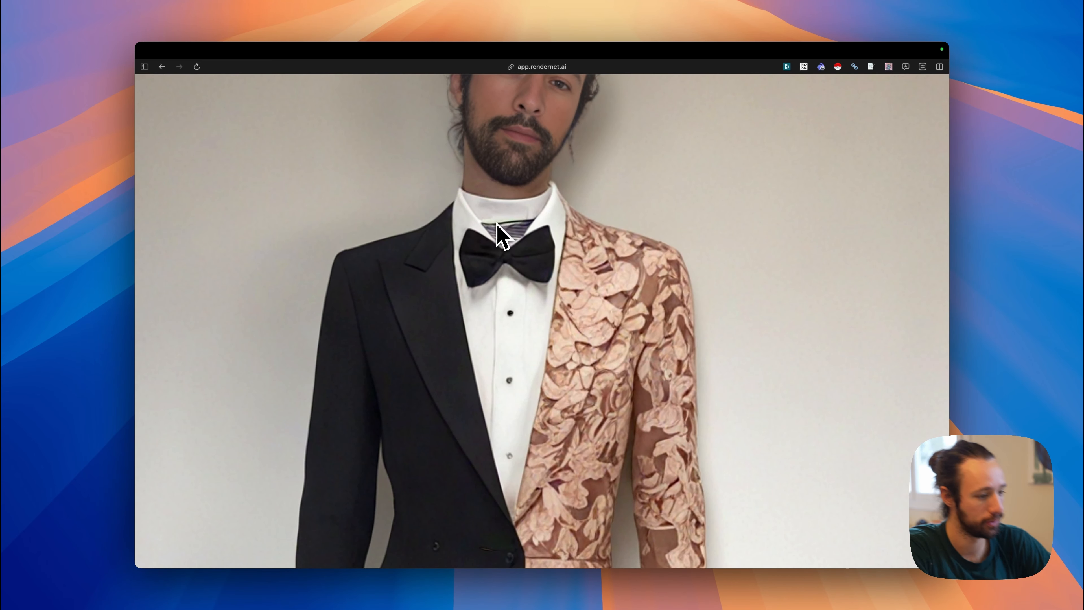
Close the full-size tuxedo and floral gown result and look over the swap results in the feed.
{"action": "left_click", "coordinate": [537, 209]}
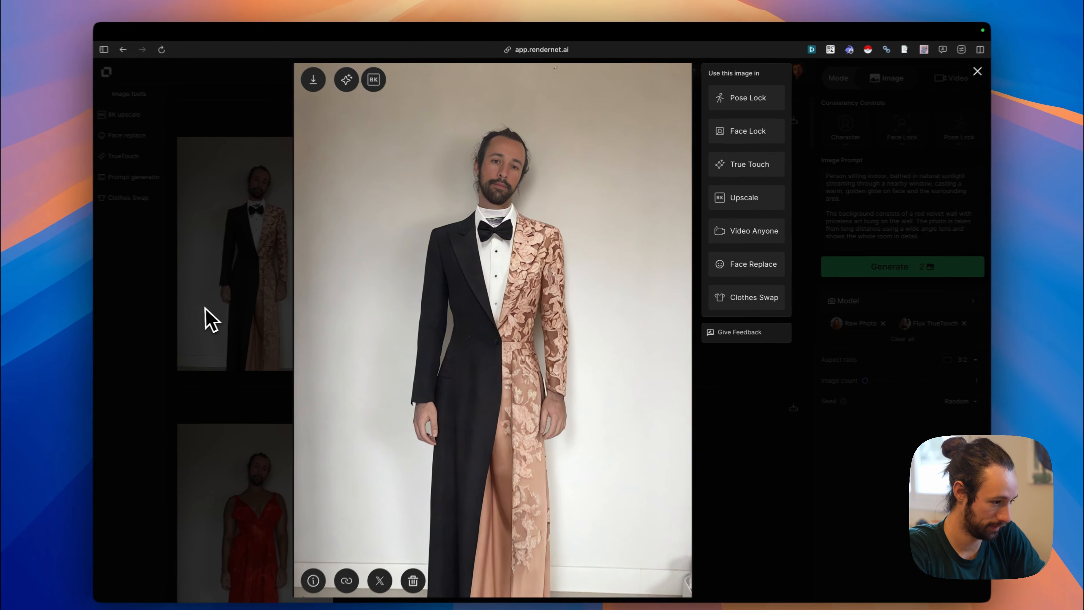
{"action": "left_click", "coordinate": [237, 303]}
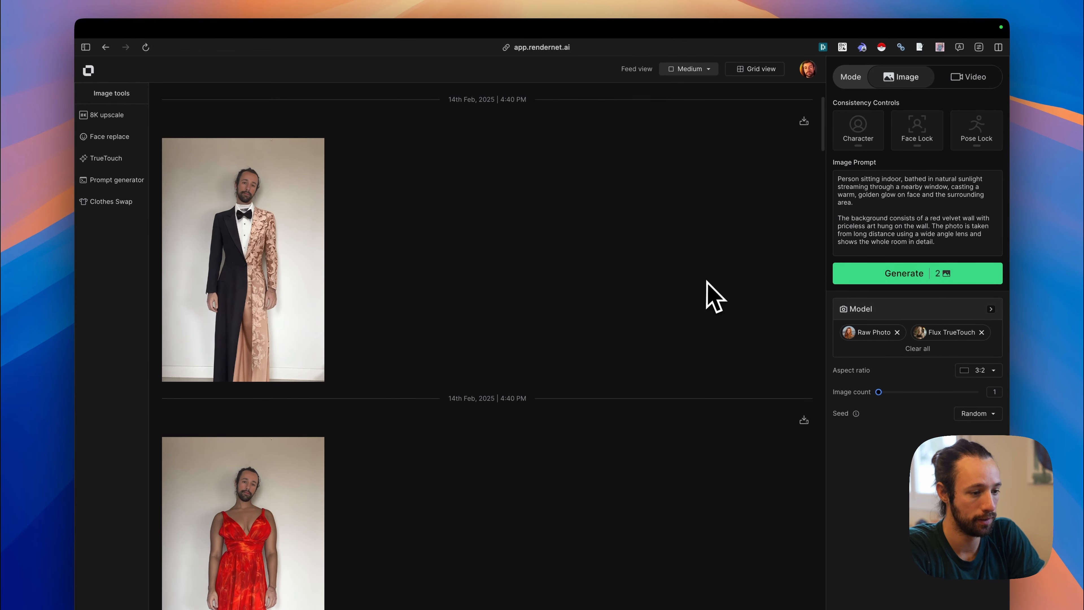
{"action": "scroll", "coordinate": [500, 303], "scroll_direction": "down", "scroll_amount": 5}
{"action": "scroll", "coordinate": [498, 302], "scroll_direction": "up", "scroll_amount": 5}
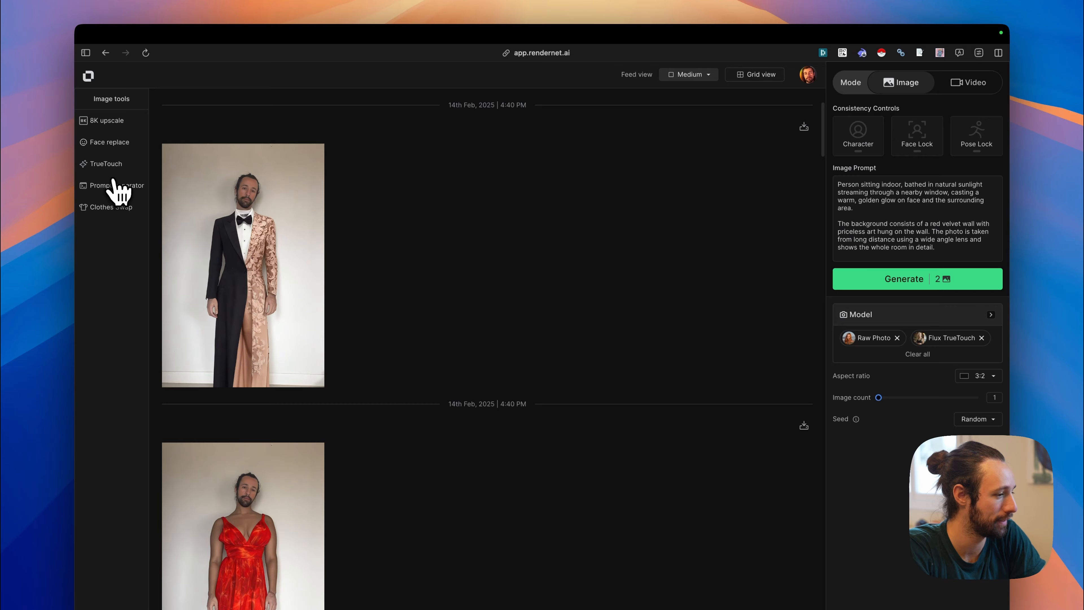
Run Clothes Swap with the patterned kimono as One Pieces on the standing photo, and check the kimono result full size.
{"action": "left_click", "coordinate": [110, 208]}
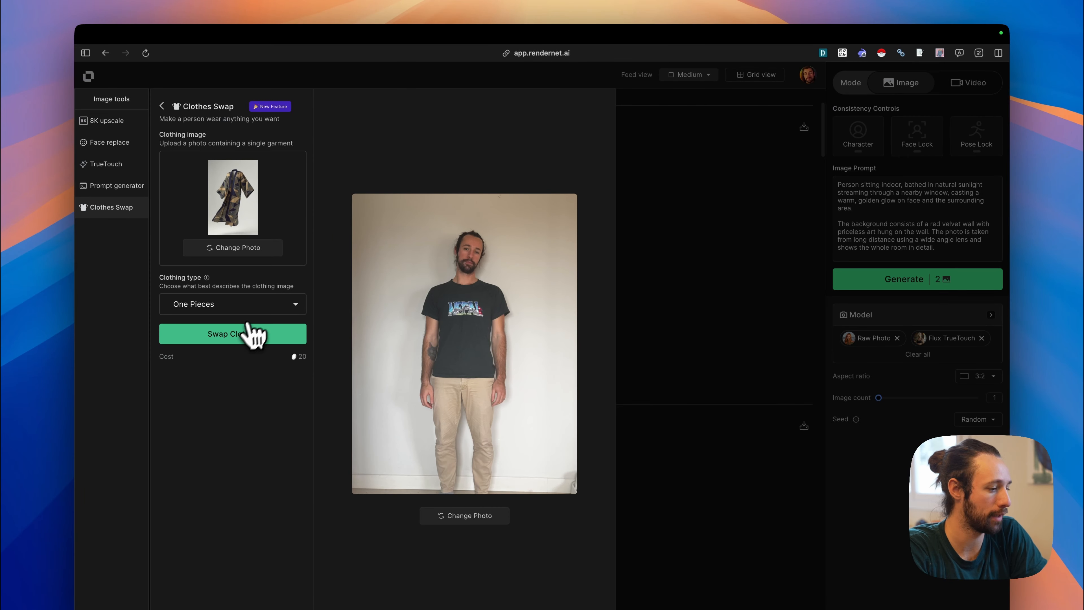
{"action": "left_click", "coordinate": [254, 334]}
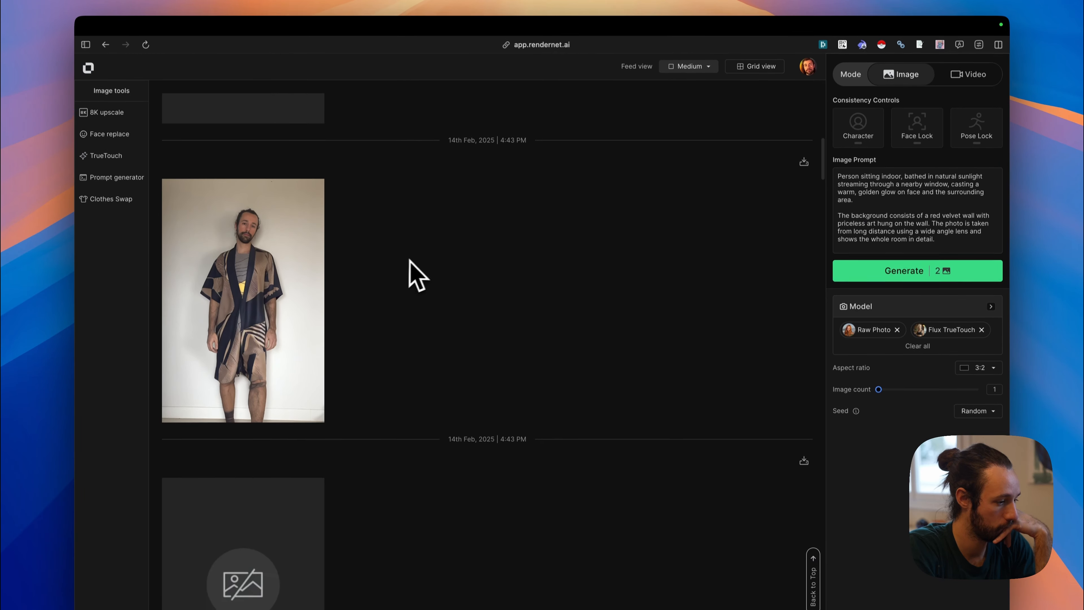
{"action": "left_click", "coordinate": [239, 370]}
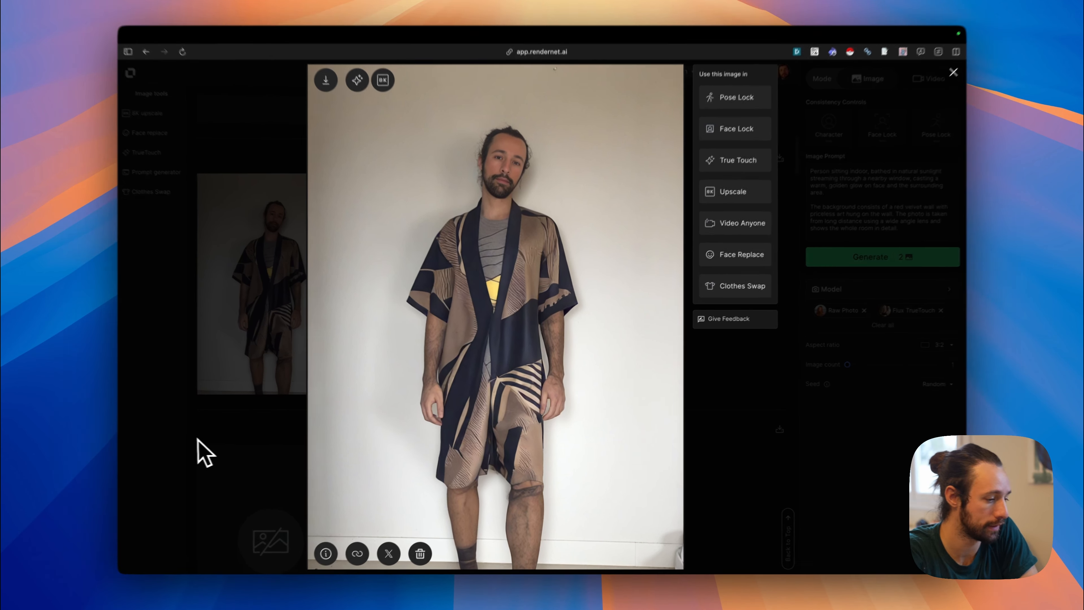
{"action": "left_click", "coordinate": [219, 452]}
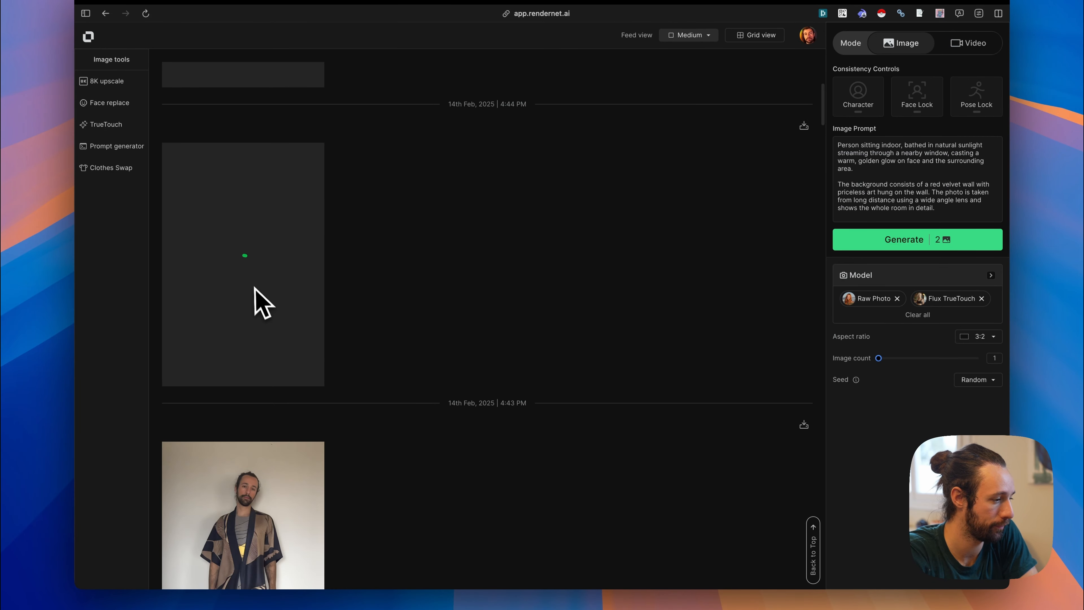
Switch to Kling AI, compare the two kimono try-on results full size and close the preview.
{"action": "mouse_move", "coordinate": [97, 254]}
{"action": "left_click", "coordinate": [147, 197]}
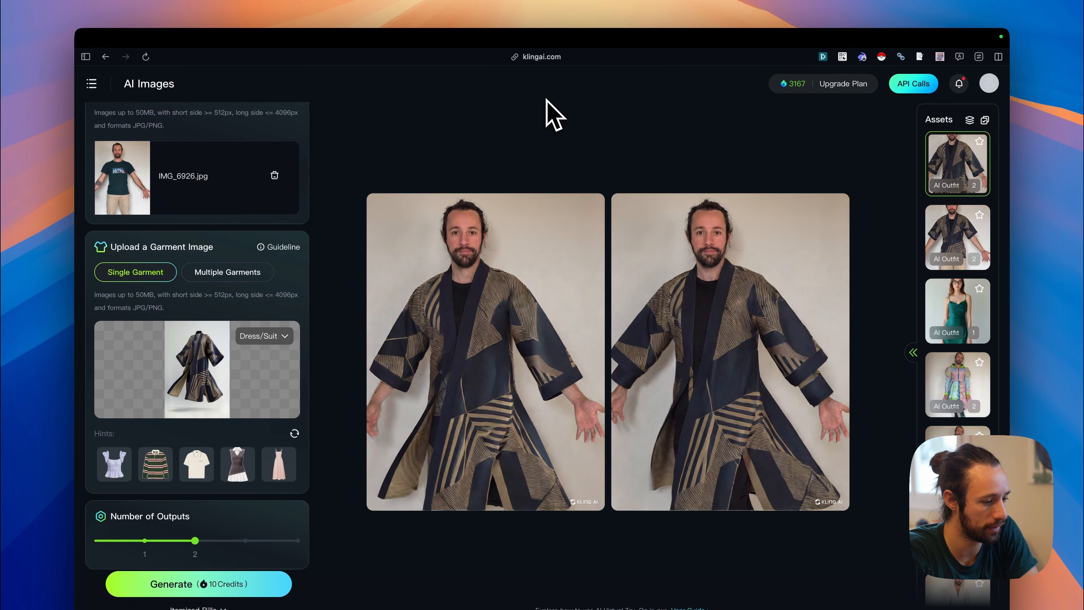
{"action": "mouse_move", "coordinate": [487, 285]}
{"action": "left_click", "coordinate": [475, 358]}
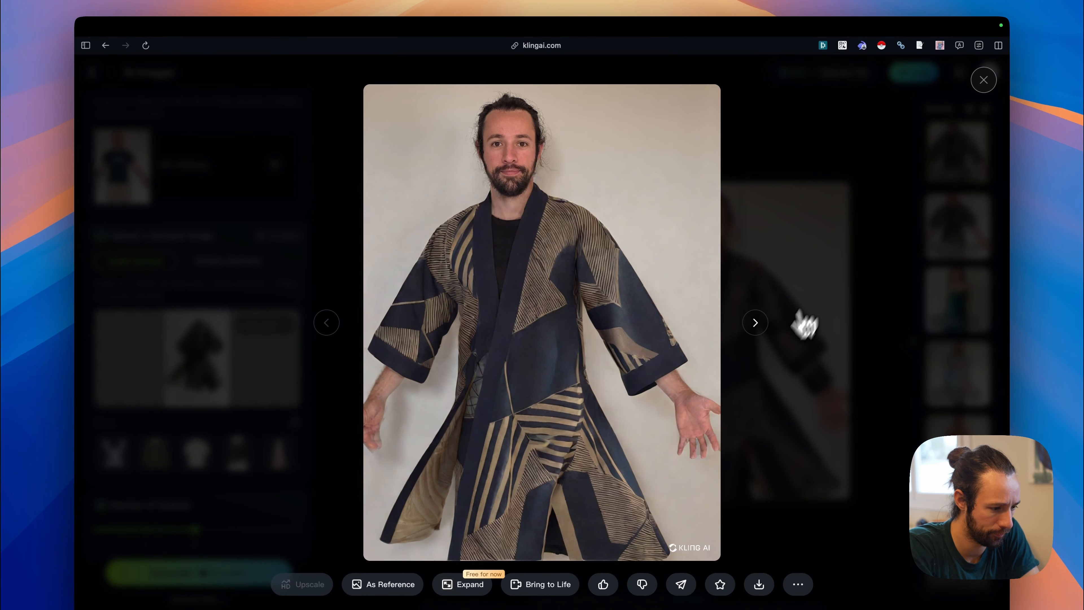
{"action": "left_click", "coordinate": [757, 324]}
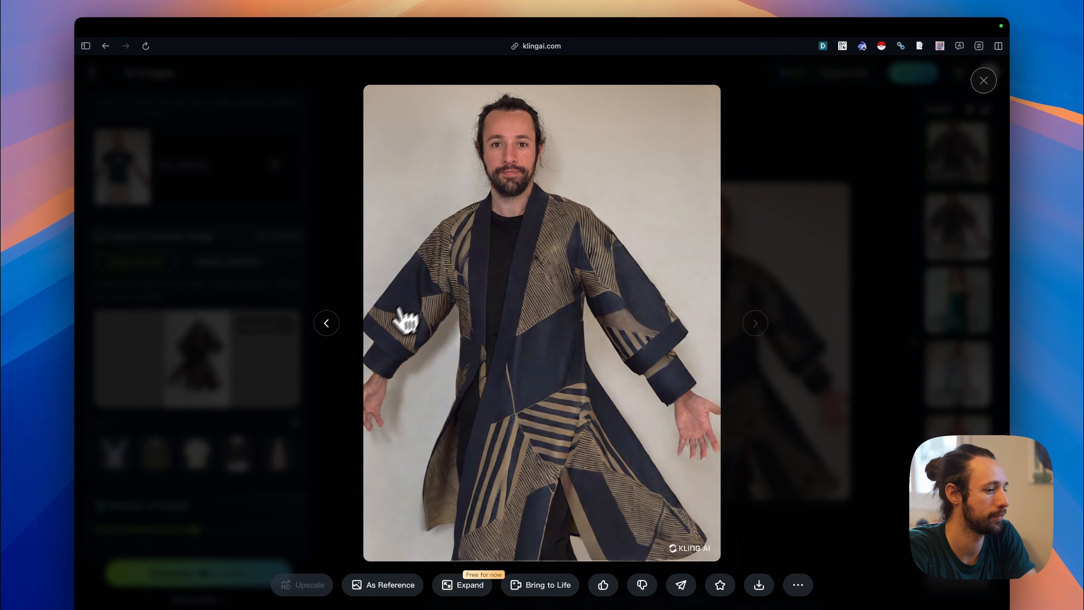
{"action": "left_click", "coordinate": [335, 329]}
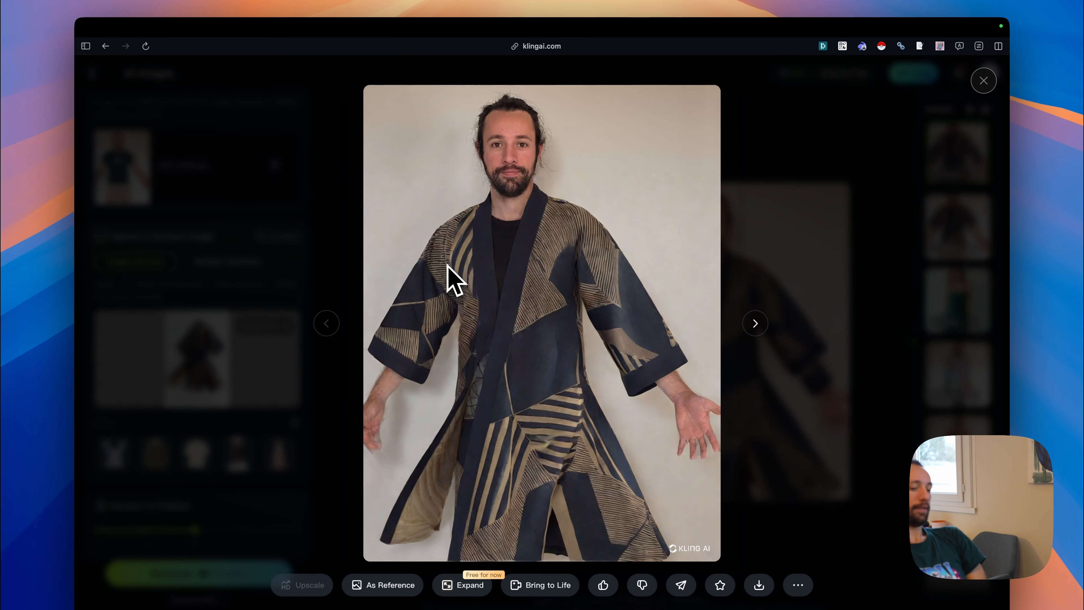
{"action": "left_click", "coordinate": [300, 193]}
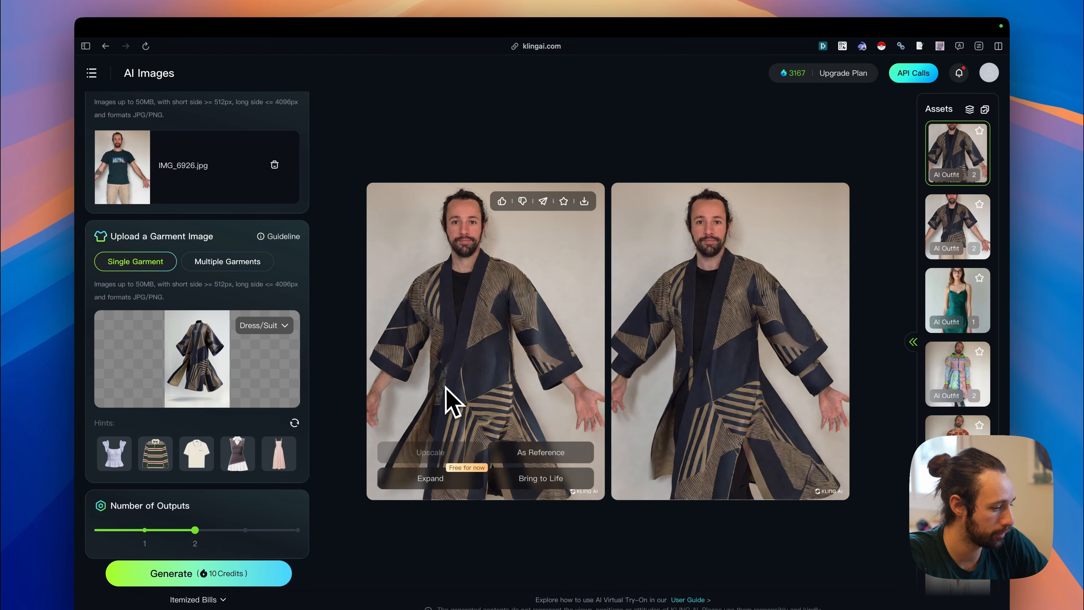
Switch back to RenderNet, view the silver jumpsuit swap result full size and close it.
{"action": "mouse_move", "coordinate": [56, 160]}
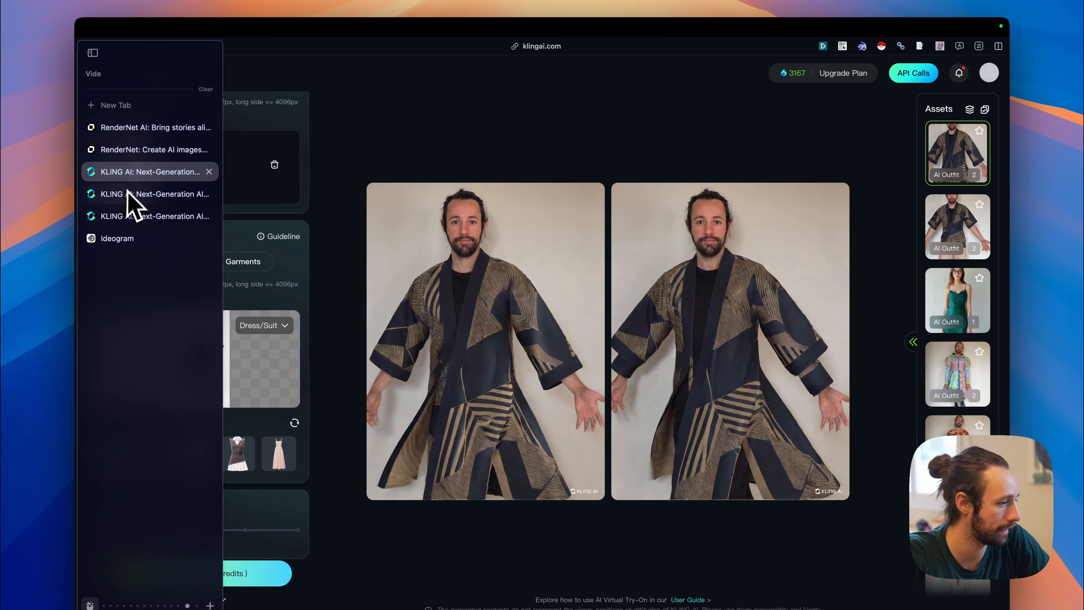
{"action": "left_click", "coordinate": [138, 152]}
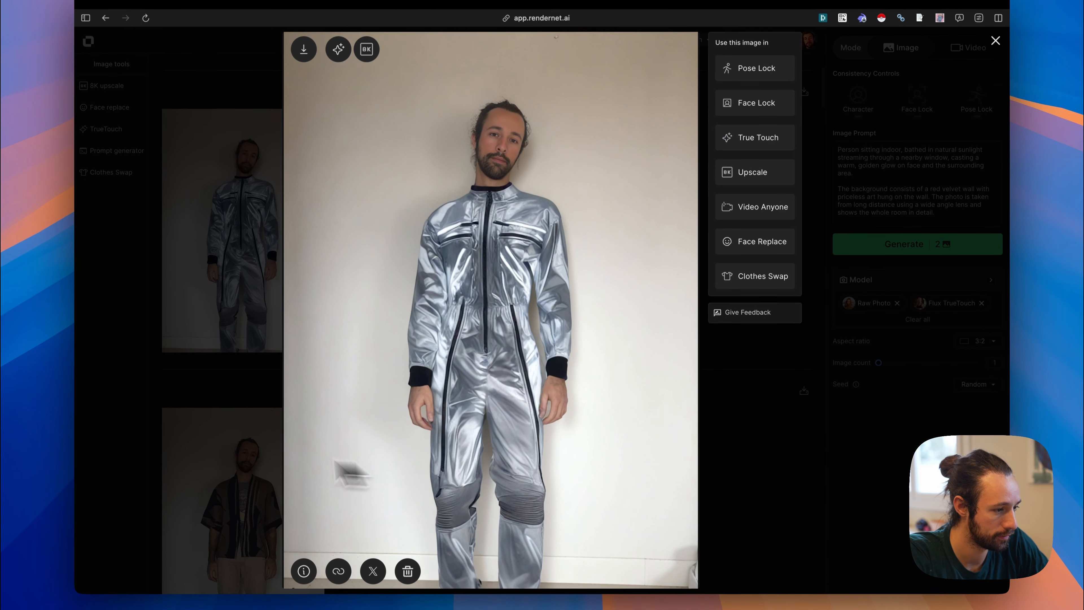
{"action": "left_click", "coordinate": [239, 459]}
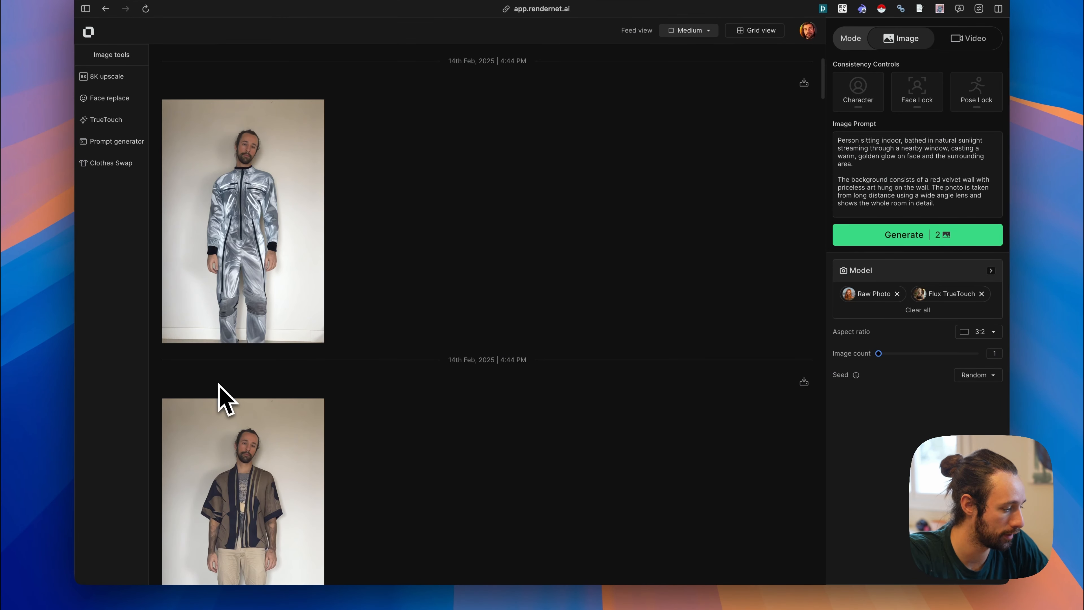
Send the tuxedo and floral gown result to video conversion and crop it to the Portrait aspect ratio.
{"action": "scroll", "coordinate": [218, 393], "scroll_direction": "down", "scroll_amount": 15}
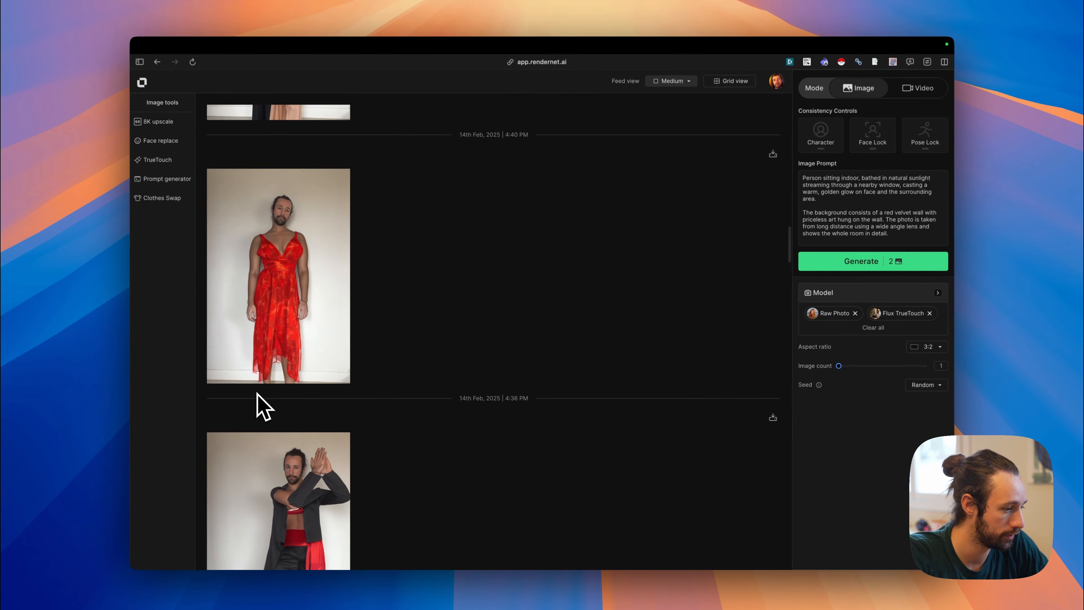
{"action": "scroll", "coordinate": [264, 401], "scroll_direction": "down", "scroll_amount": 4}
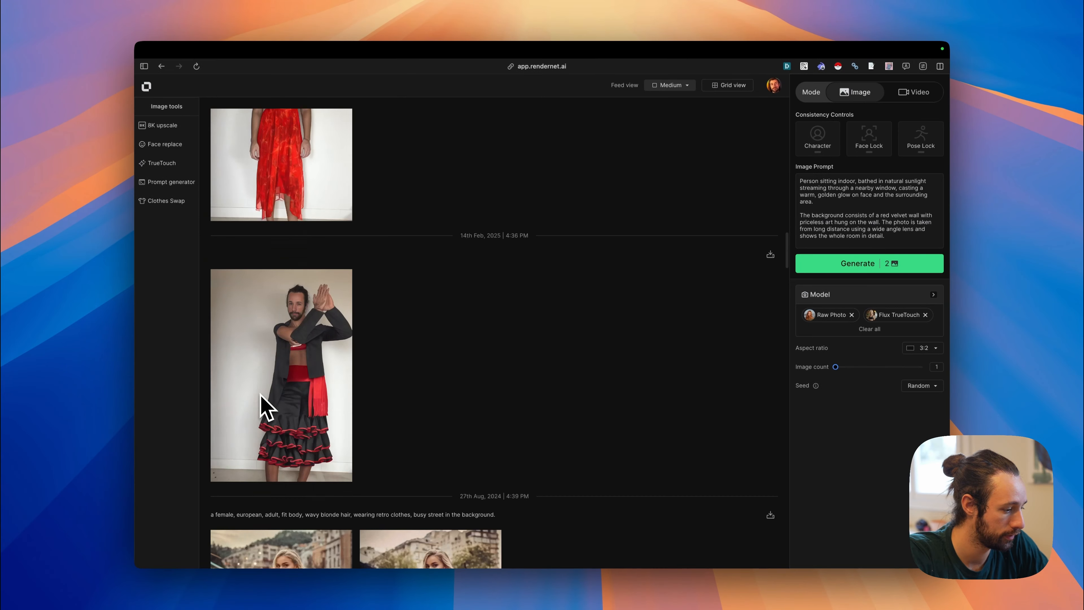
{"action": "scroll", "coordinate": [265, 402], "scroll_direction": "up", "scroll_amount": 10}
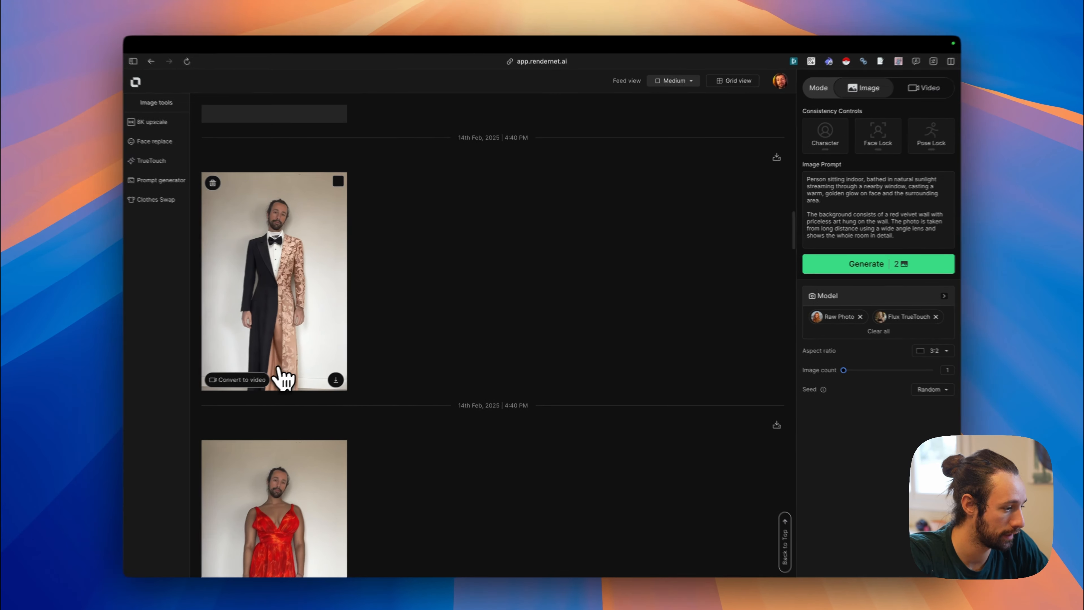
{"action": "left_click", "coordinate": [278, 373]}
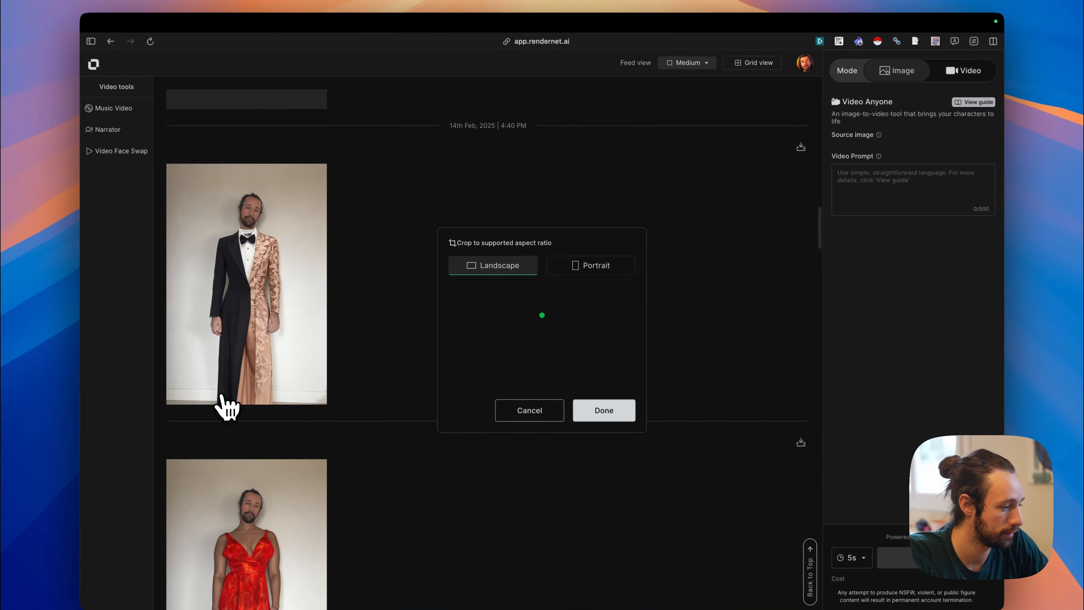
{"action": "left_click_drag", "start_coordinate": [588, 238], "coordinate": [552, 254]}
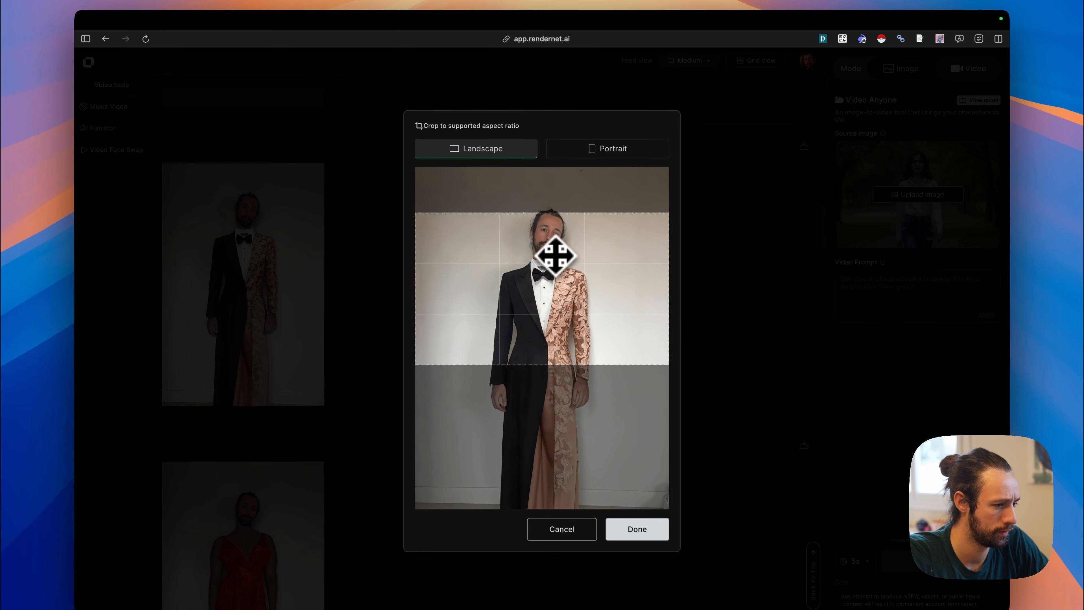
{"action": "left_click", "coordinate": [601, 150]}
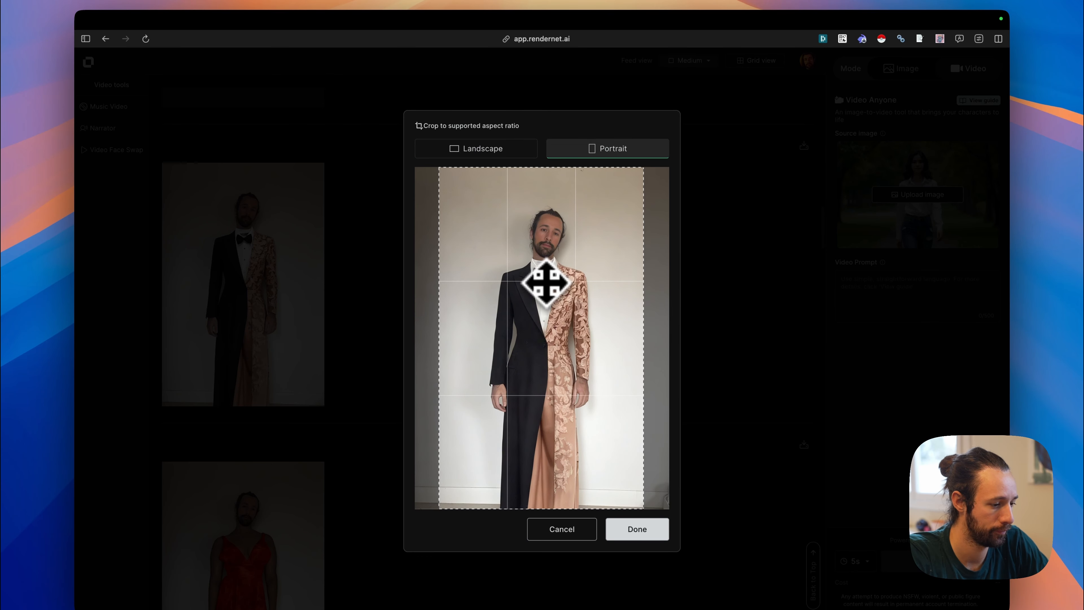
{"action": "left_click", "coordinate": [628, 521]}
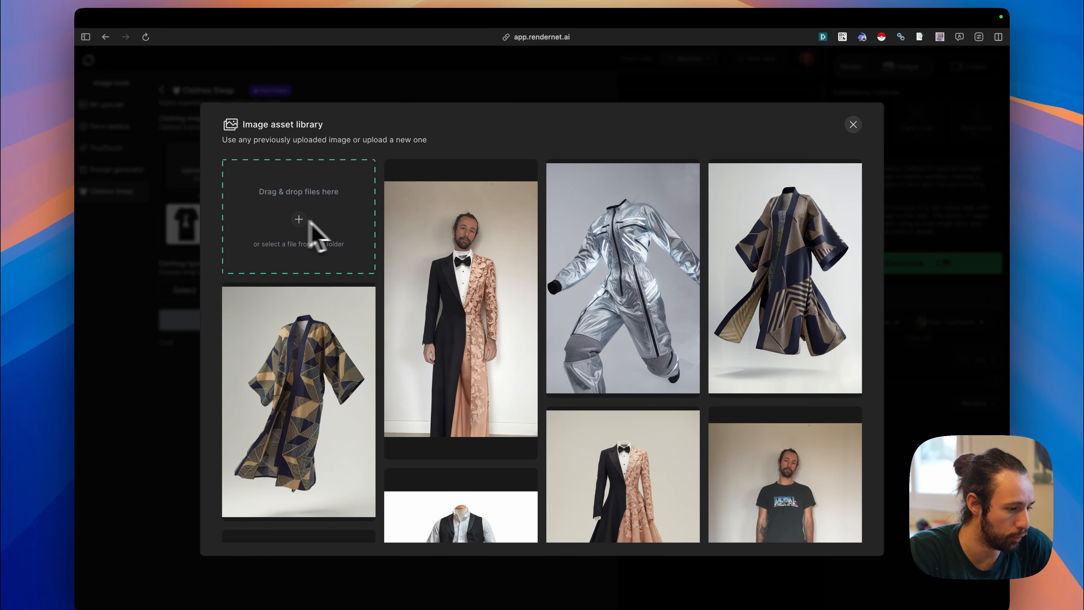
Upload cuir.jpeg from the downloads folder to the image asset library as the Clothes Swap garment.
{"action": "left_click", "coordinate": [307, 220]}
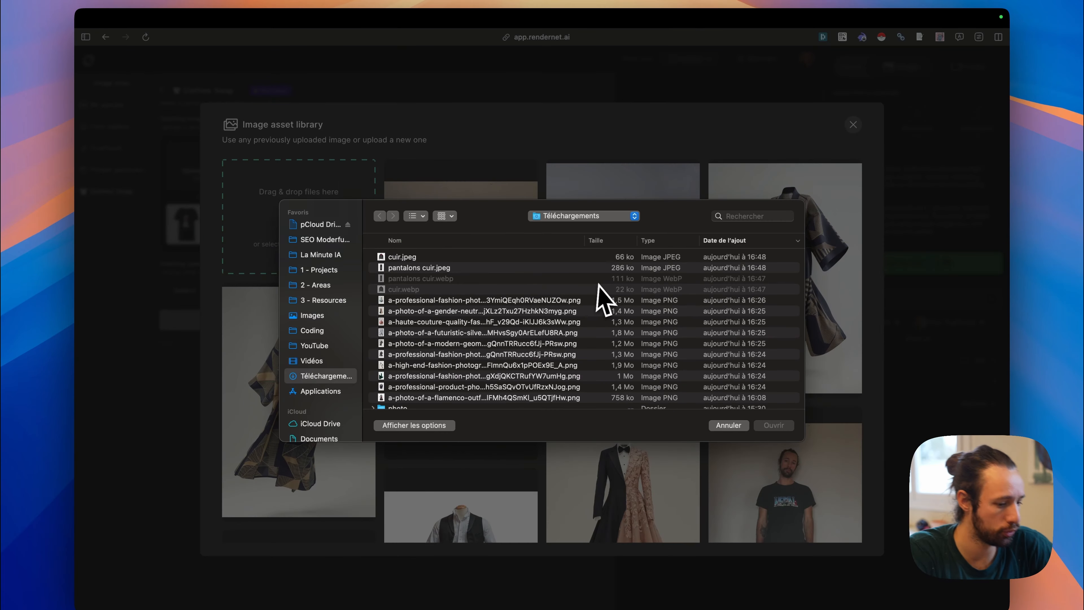
{"action": "double_click", "coordinate": [401, 251]}
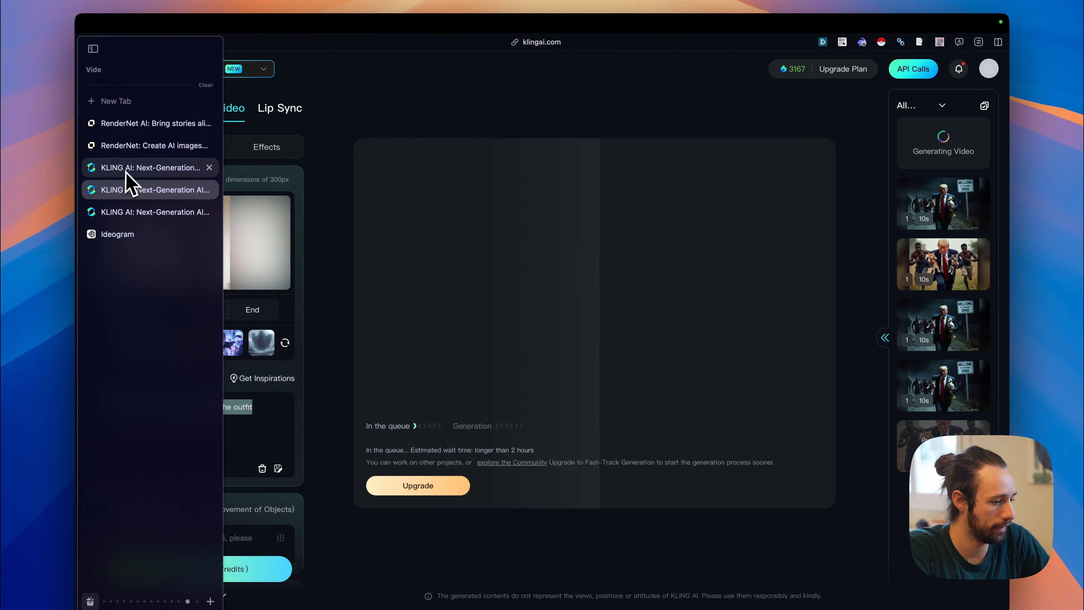
Switch to Kling AI's virtual try-on, choose Multiple Garments and replace the upper garment with the black leather jacket image.
{"action": "left_click", "coordinate": [126, 173]}
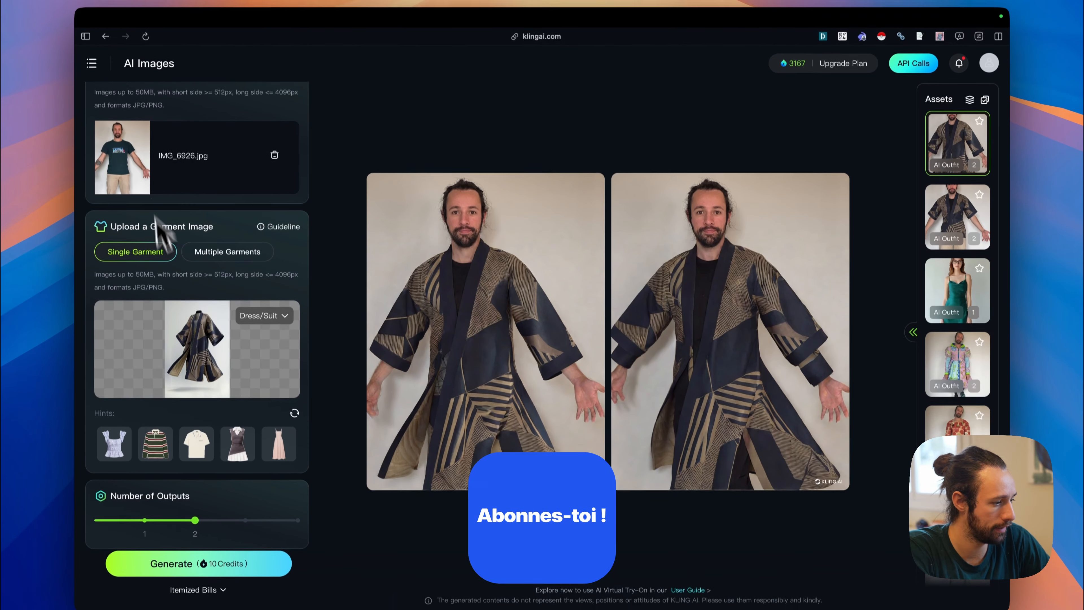
{"action": "left_click", "coordinate": [228, 245]}
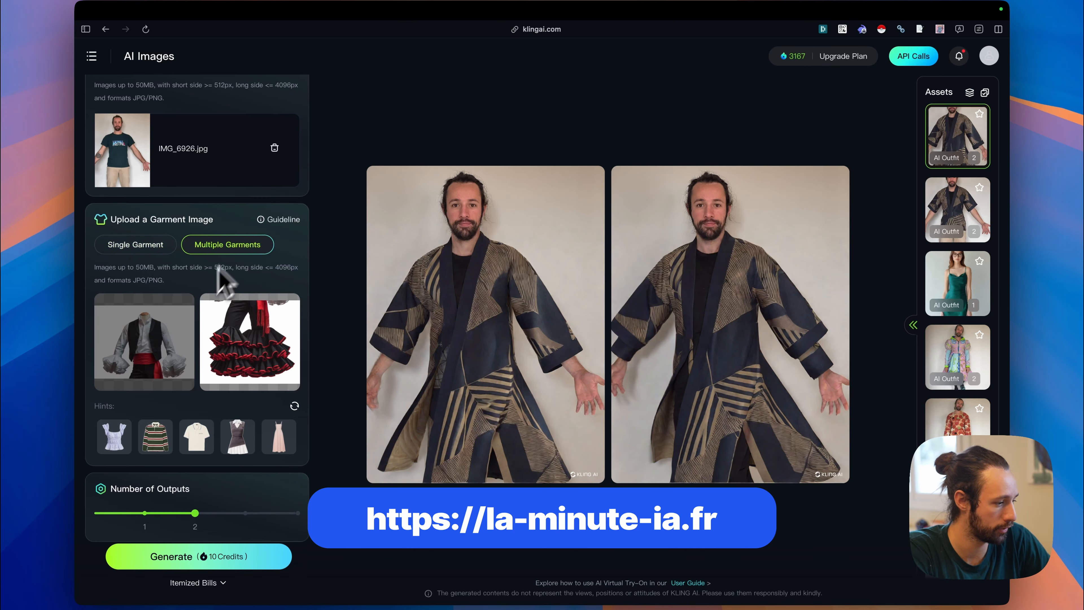
{"action": "left_click", "coordinate": [150, 350]}
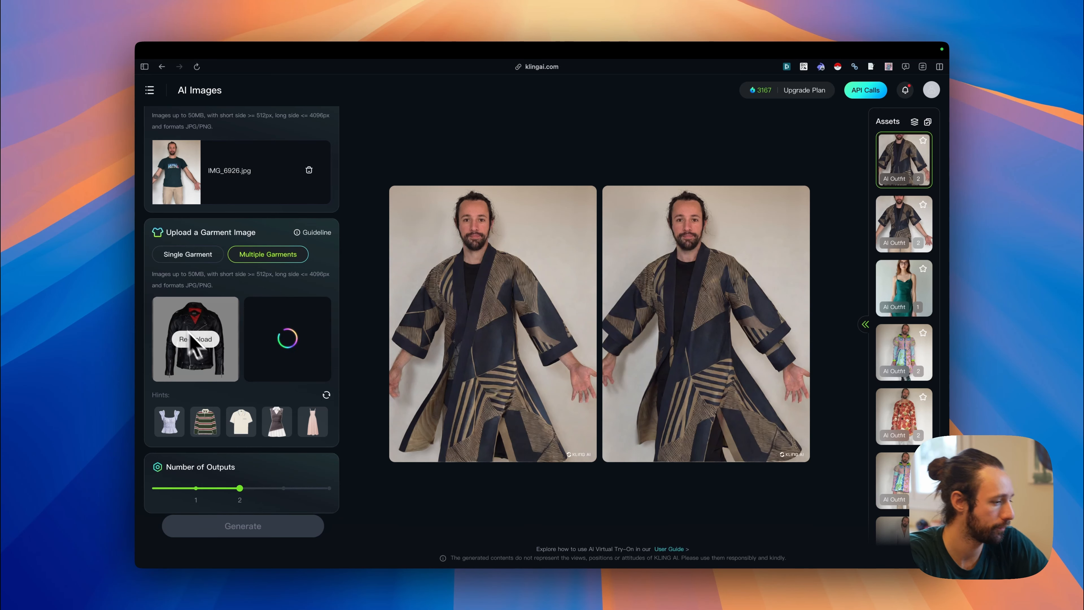
Return to RenderNet, view the leather jacket swap result full size and close it.
{"action": "key", "text": "ctrl+Tab"}
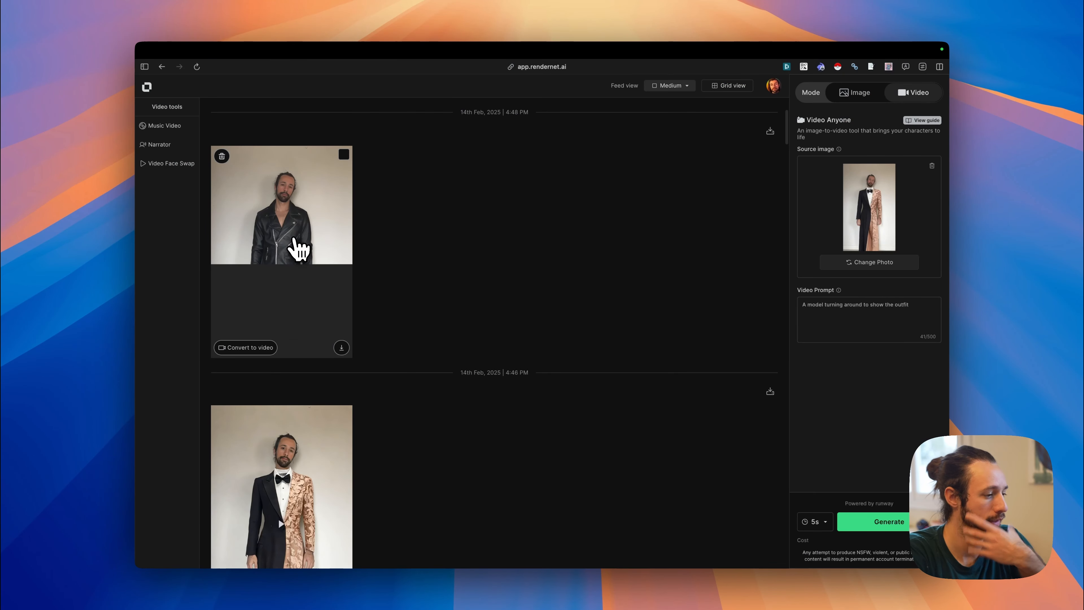
{"action": "left_click", "coordinate": [298, 250]}
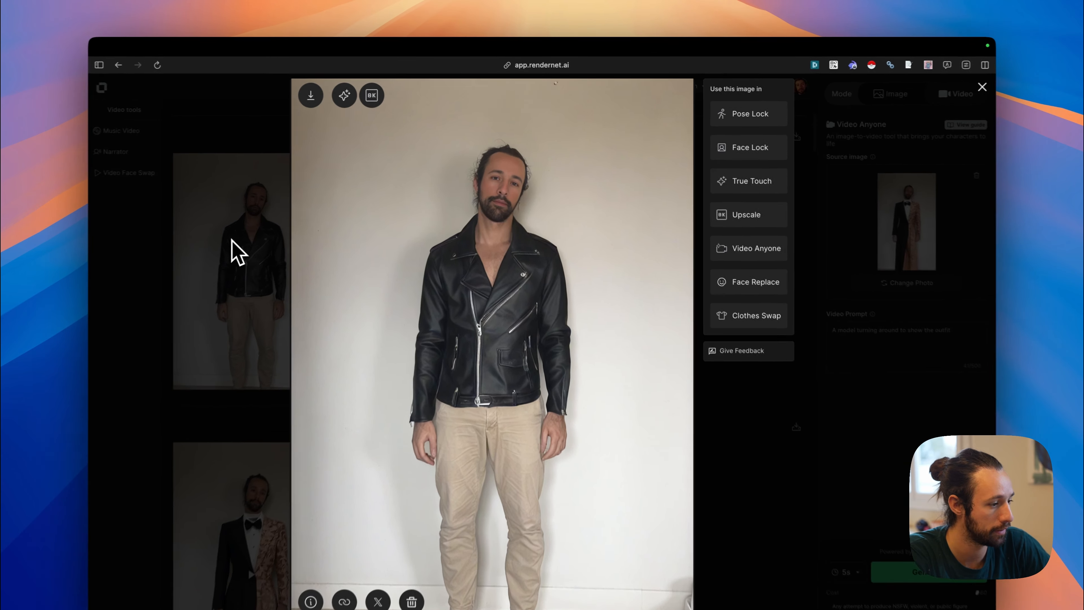
{"action": "left_click", "coordinate": [265, 217]}
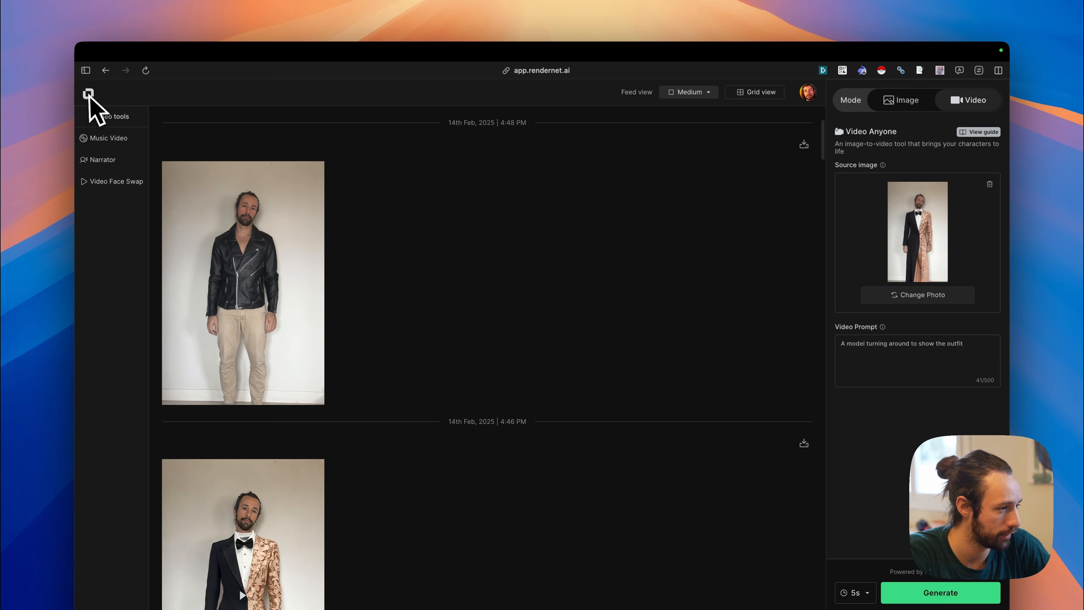
Find the generated tuxedo and gown video in the feed, play it full size and close the preview.
{"action": "scroll", "coordinate": [639, 394], "scroll_direction": "down", "scroll_amount": 15}
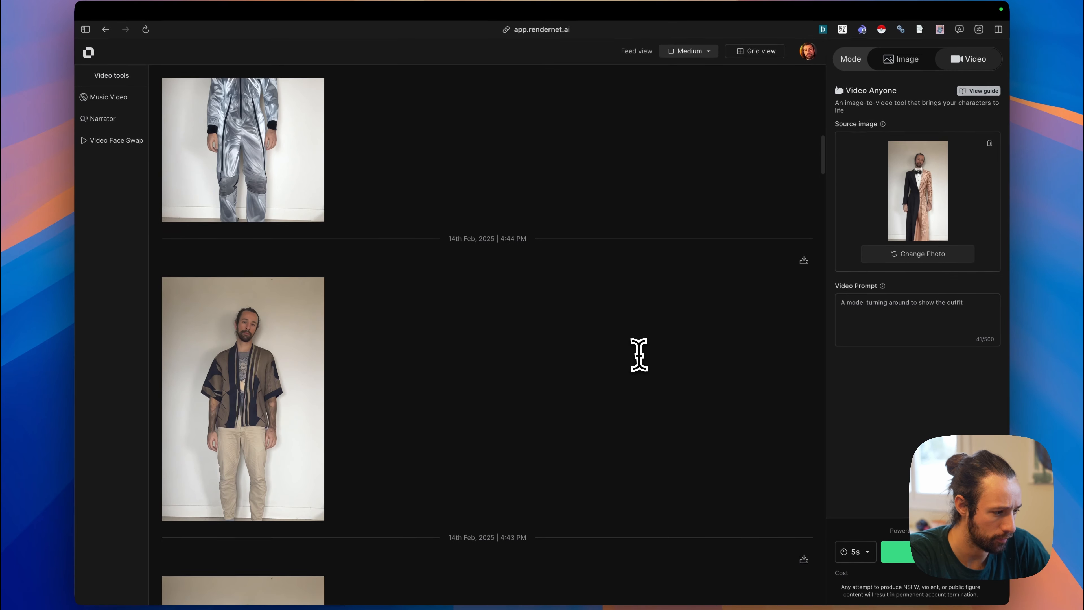
{"action": "scroll", "coordinate": [639, 354], "scroll_direction": "up", "scroll_amount": 7}
{"action": "mouse_move", "coordinate": [218, 322]}
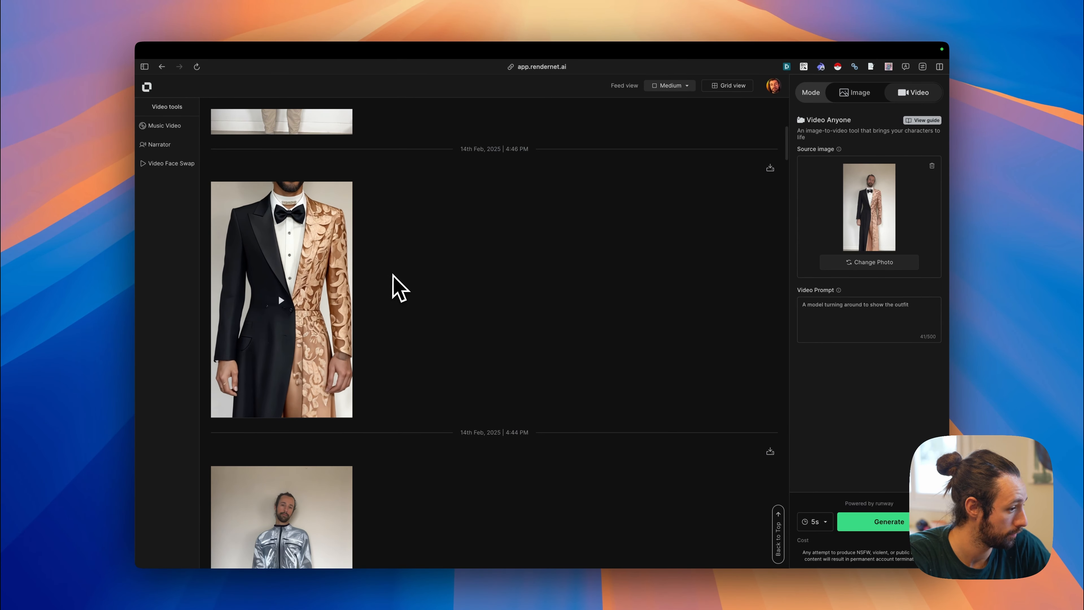
{"action": "left_click", "coordinate": [299, 280]}
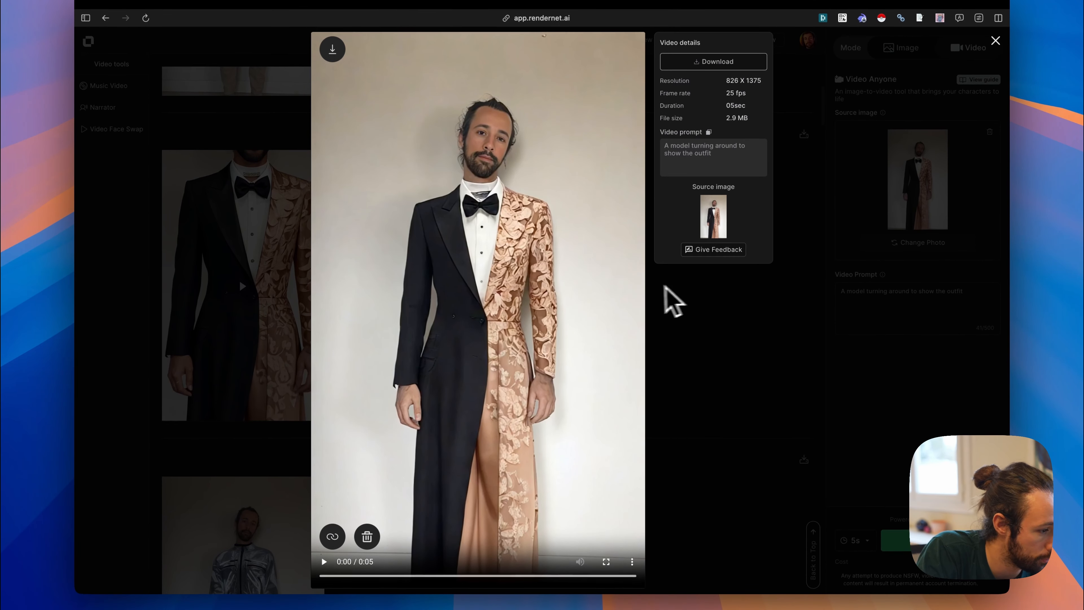
{"action": "left_click", "coordinate": [497, 431]}
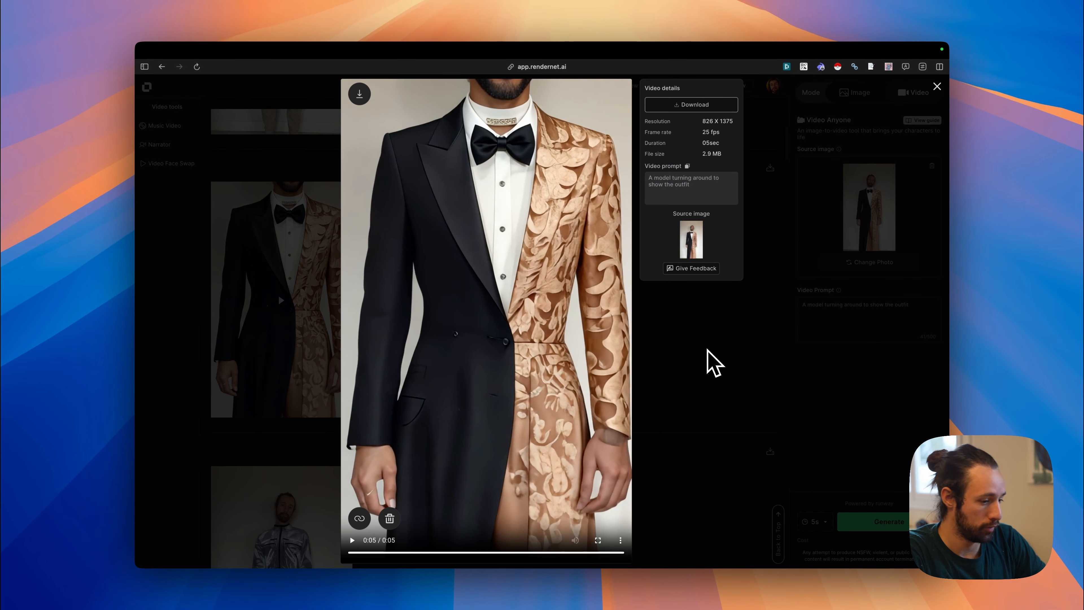
{"action": "key", "text": "Escape"}
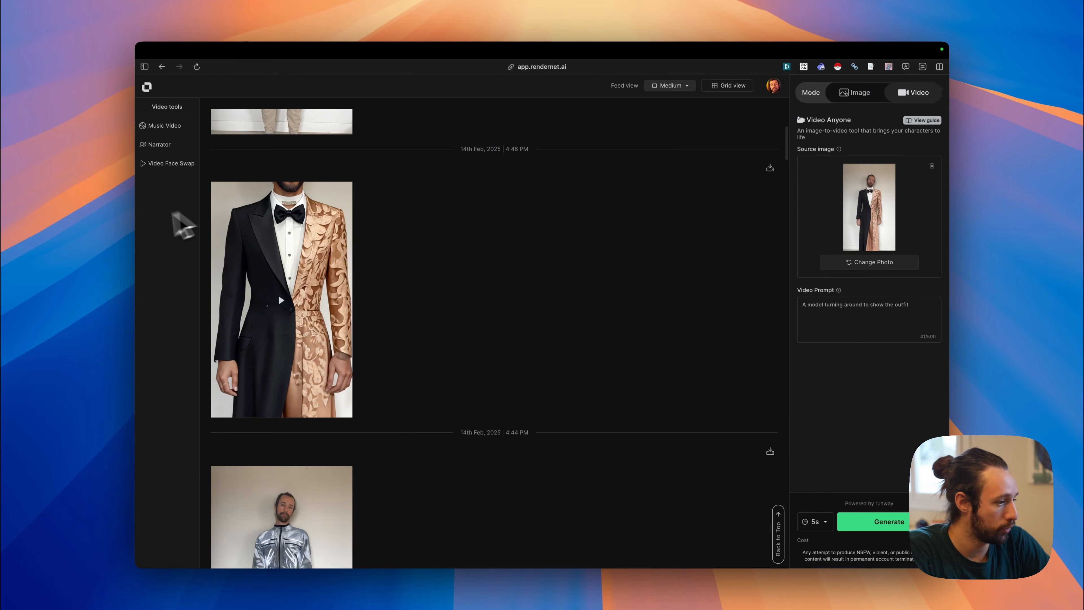
Switch to Kling AI and examine the two generated black leather outfit images up close.
{"action": "mouse_move", "coordinate": [142, 235]}
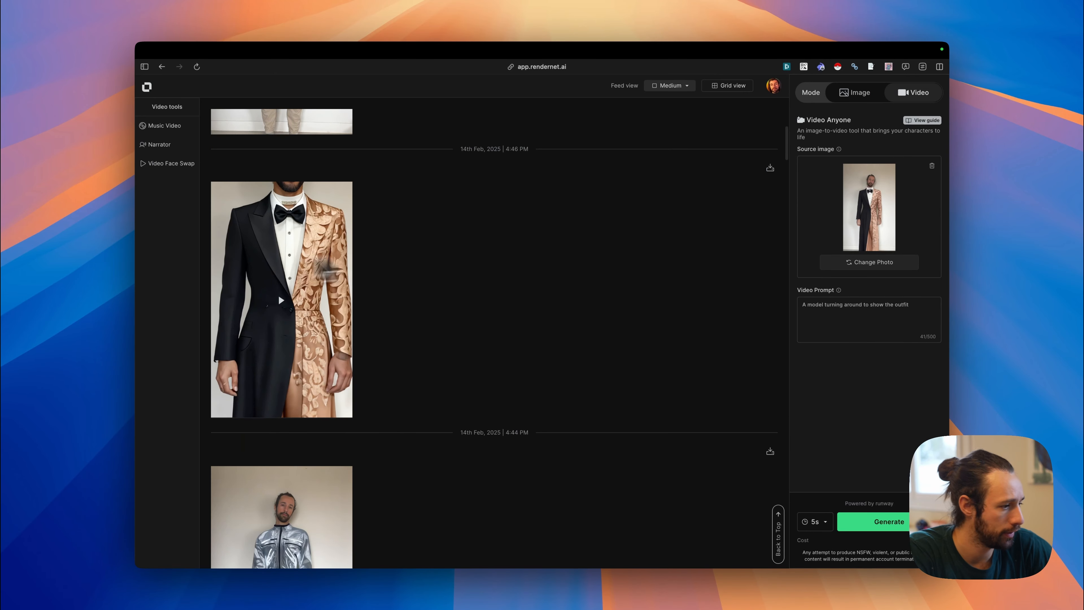
{"action": "mouse_move", "coordinate": [150, 267]}
{"action": "left_click", "coordinate": [199, 176]}
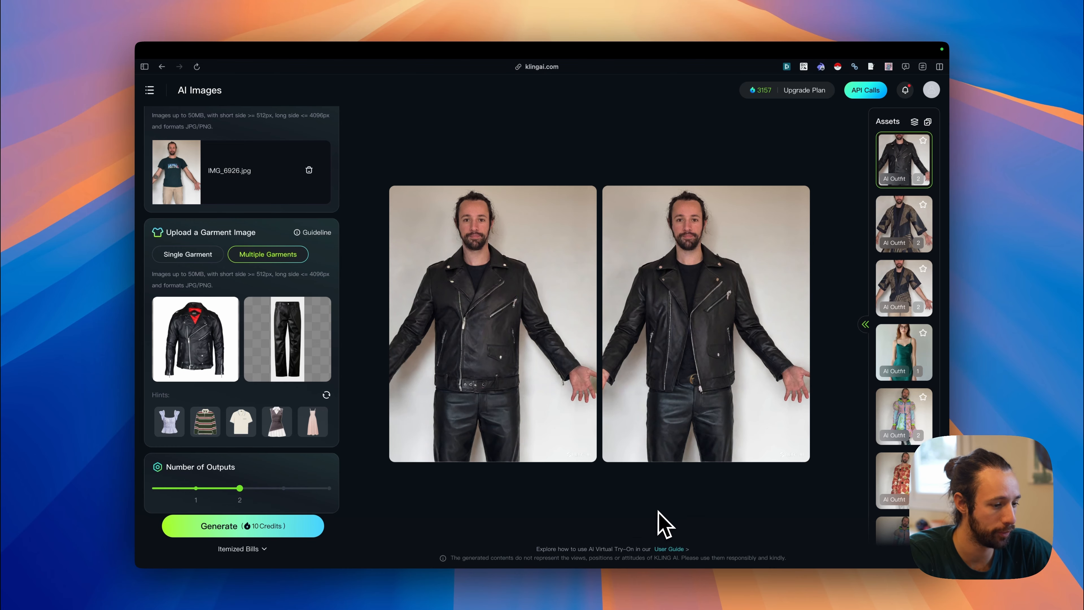
{"action": "scroll", "coordinate": [658, 410], "scroll_direction": "up", "scroll_amount": 5}
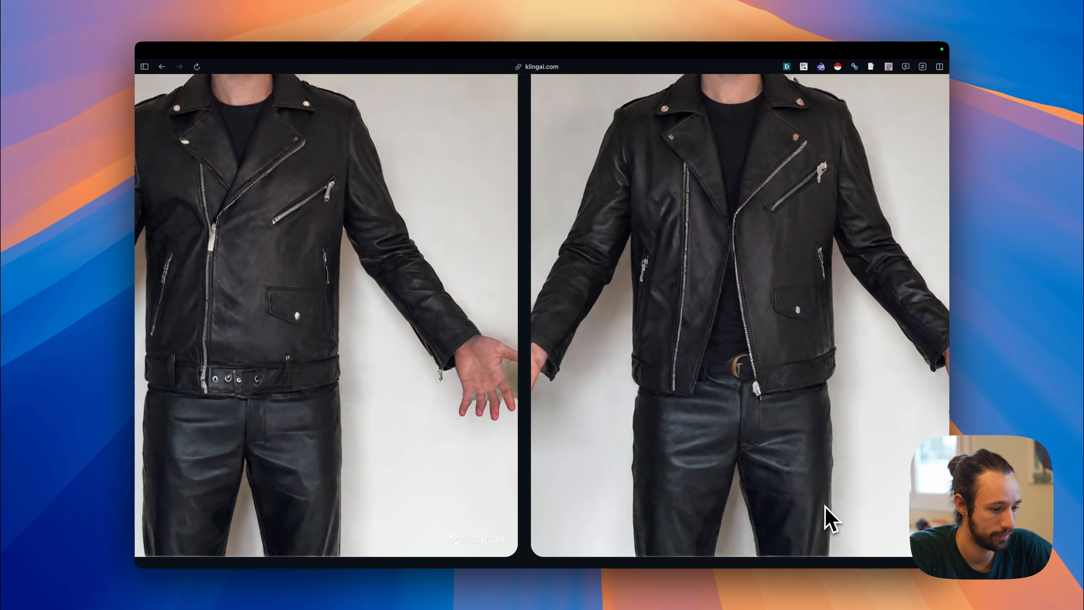
{"action": "mouse_move", "coordinate": [777, 430]}
{"action": "scroll", "coordinate": [399, 327], "scroll_direction": "down", "scroll_amount": 5}
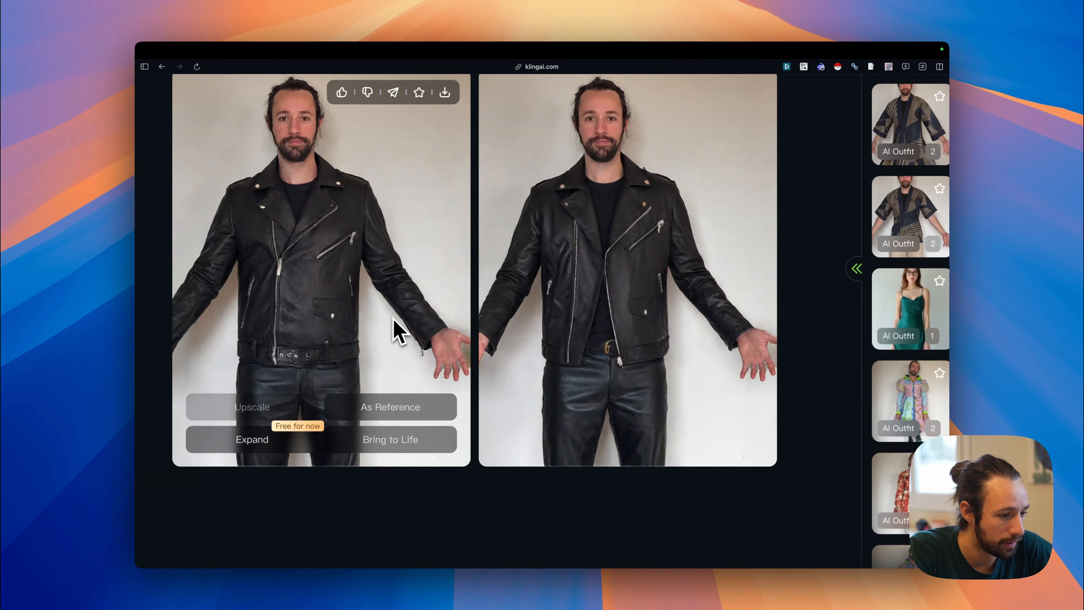
{"action": "scroll", "coordinate": [401, 330], "scroll_direction": "left", "scroll_amount": 2}
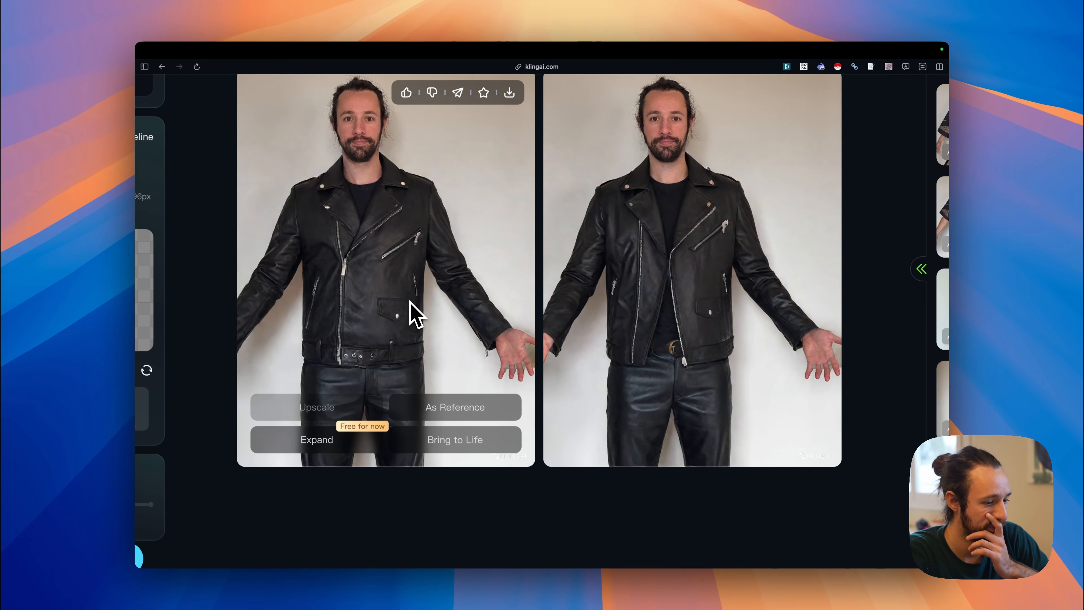
{"action": "scroll", "coordinate": [410, 301], "scroll_direction": "left", "scroll_amount": 3}
{"action": "scroll", "coordinate": [412, 303], "scroll_direction": "down", "scroll_amount": 5}
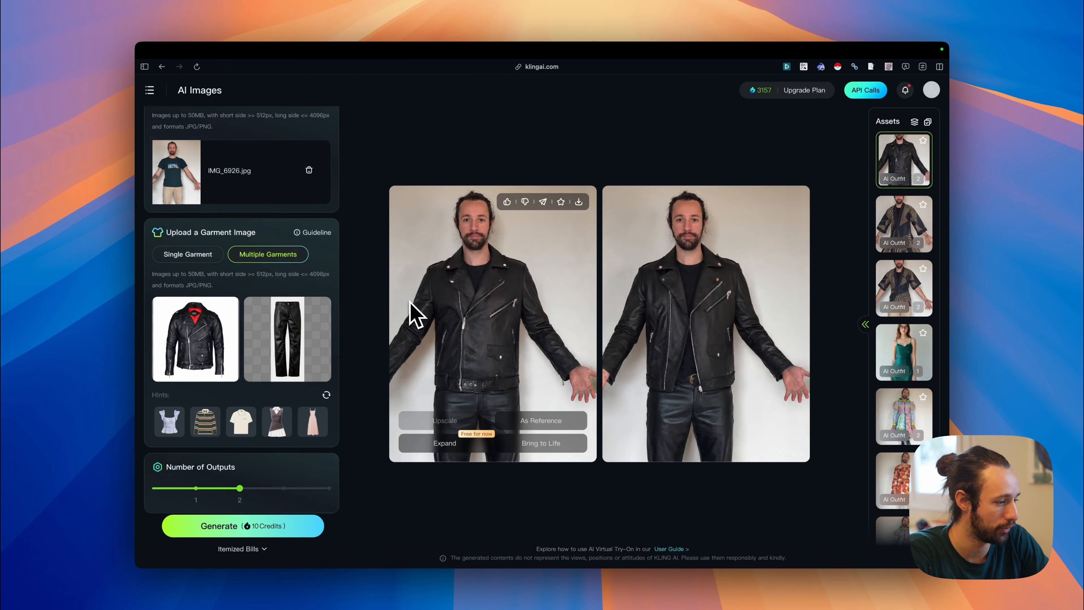
Compare the uploaded leather jacket and trousers garment images with the details of both generated leather outfits.
{"action": "mouse_move", "coordinate": [163, 349]}
{"action": "mouse_move", "coordinate": [200, 339]}
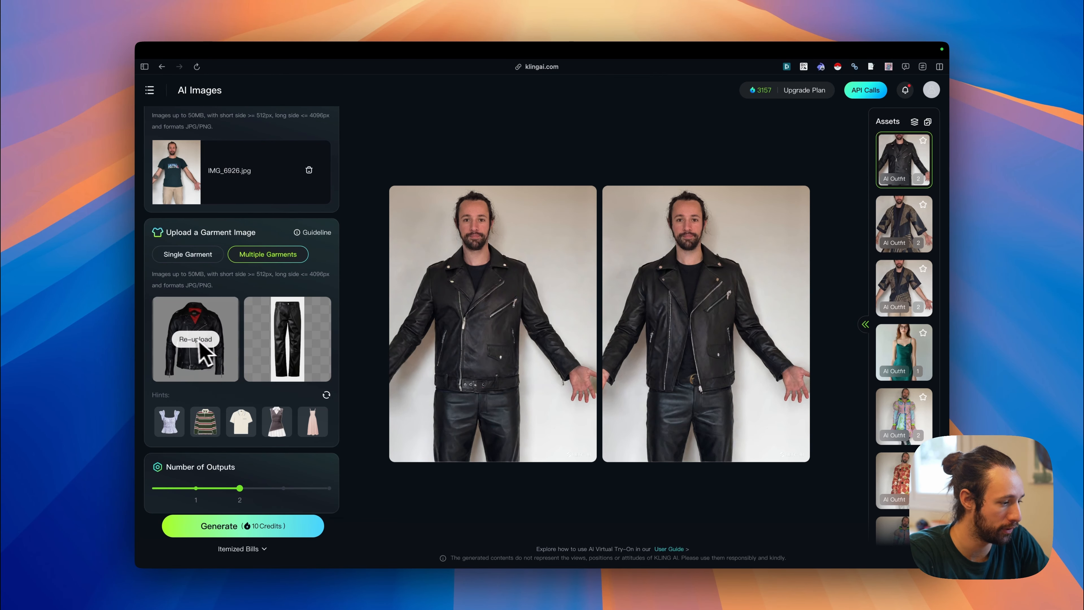
{"action": "scroll", "coordinate": [202, 342], "scroll_direction": "up", "scroll_amount": 5}
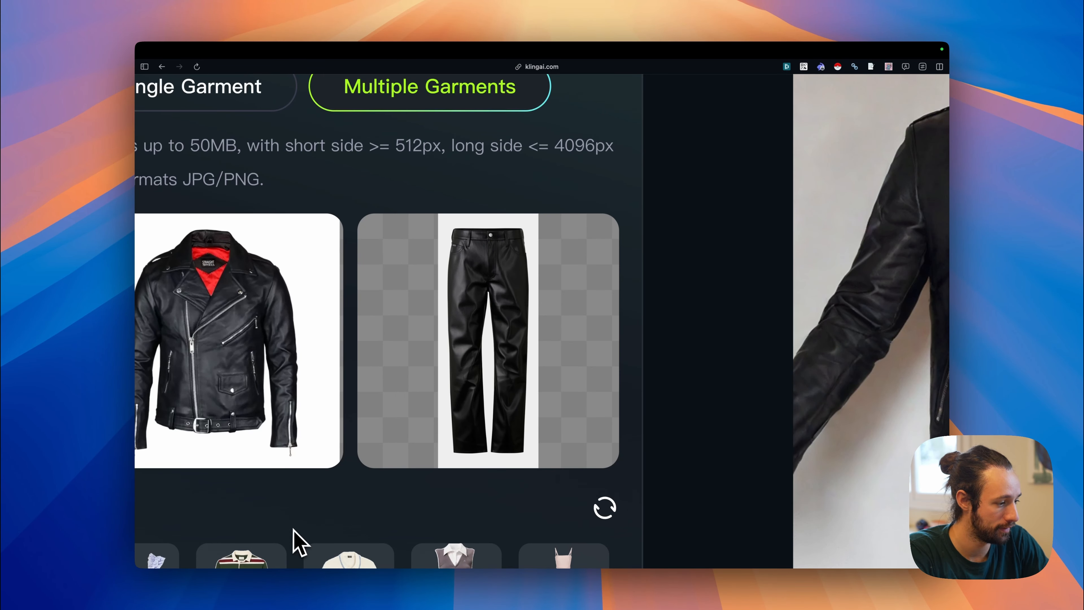
{"action": "scroll", "coordinate": [293, 538], "scroll_direction": "right", "scroll_amount": 10}
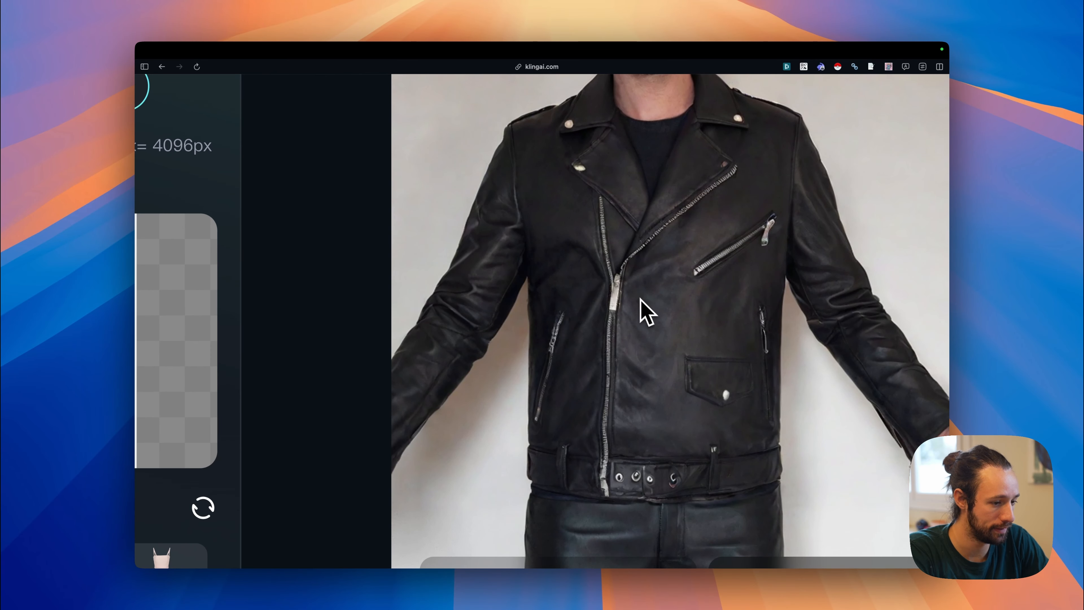
{"action": "scroll", "coordinate": [641, 310], "scroll_direction": "left", "scroll_amount": 12}
{"action": "scroll", "coordinate": [641, 310], "scroll_direction": "right", "scroll_amount": 12}
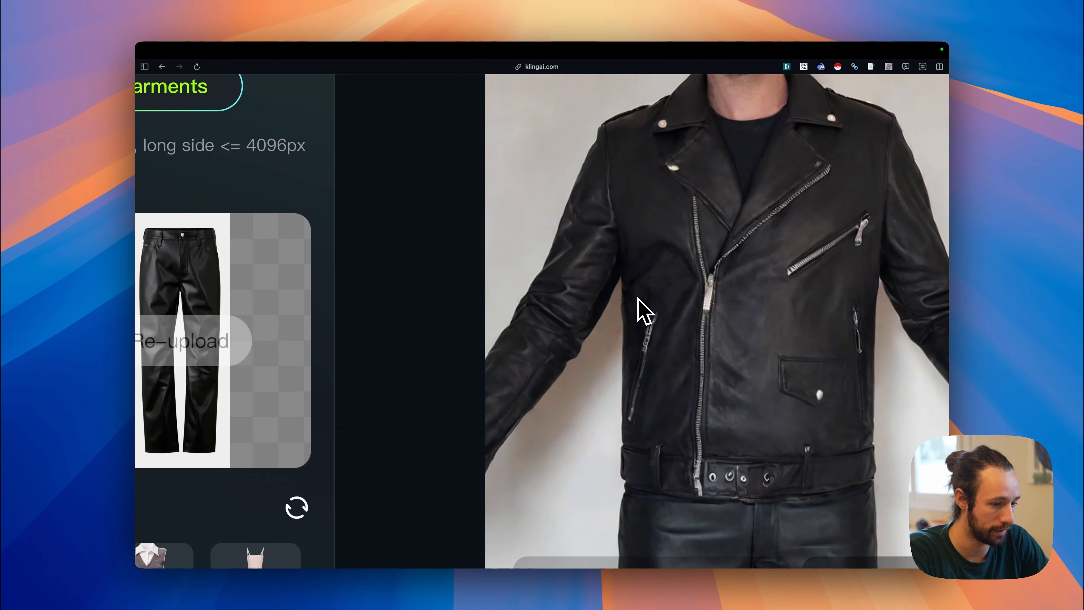
{"action": "scroll", "coordinate": [504, 348], "scroll_direction": "left", "scroll_amount": 10}
{"action": "scroll", "coordinate": [506, 341], "scroll_direction": "right", "scroll_amount": 10}
{"action": "scroll", "coordinate": [507, 342], "scroll_direction": "down", "scroll_amount": 5}
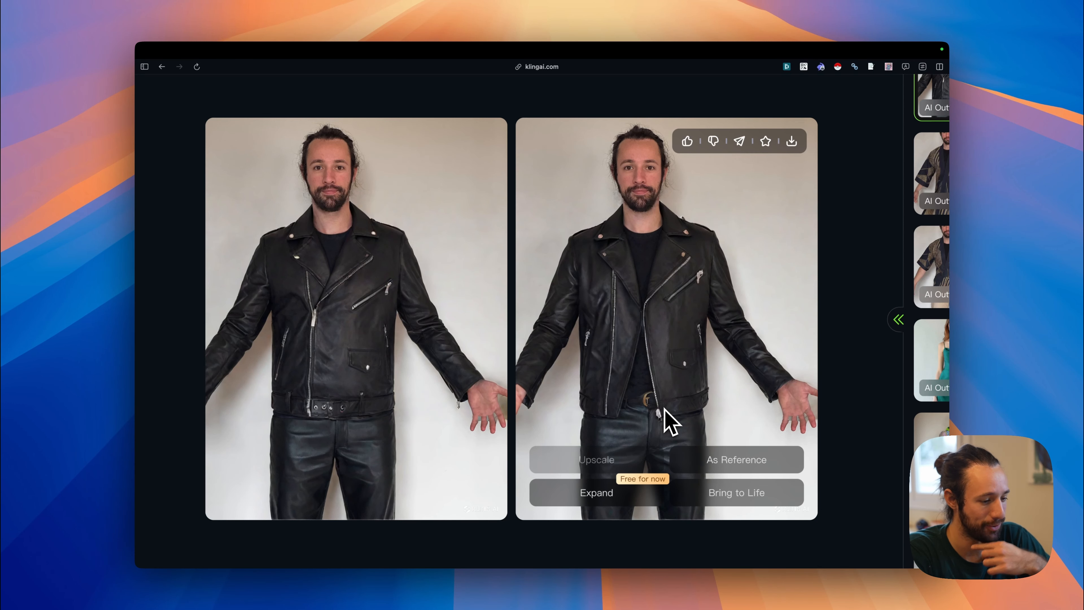
{"action": "scroll", "coordinate": [606, 375], "scroll_direction": "down", "scroll_amount": 5}
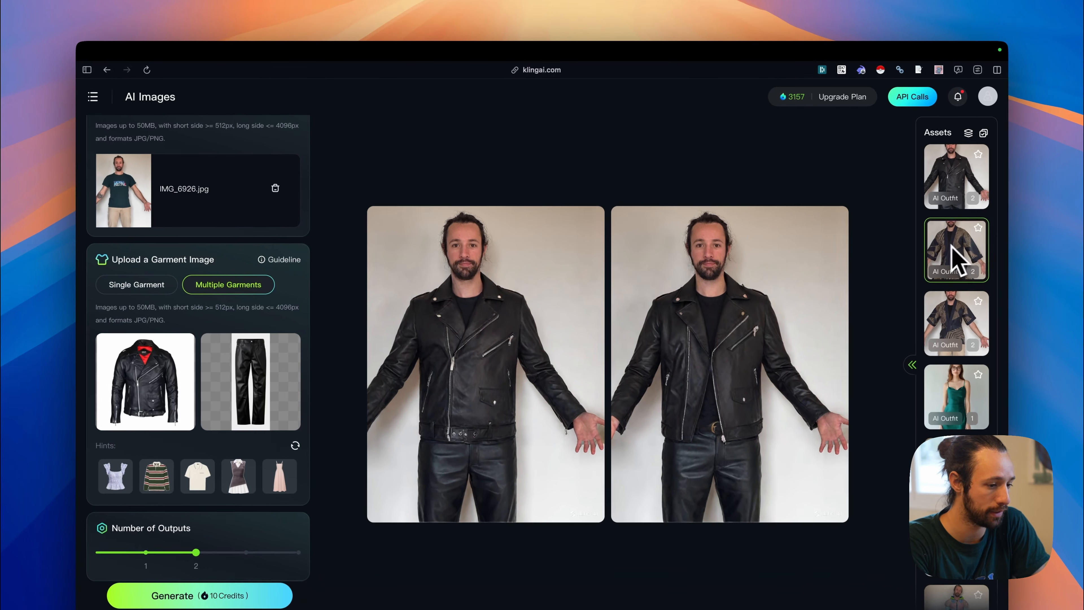
View the patterned long robe result and the green dress result from the assets, comparing the dress result with its original model photo.
{"action": "left_click", "coordinate": [904, 223]}
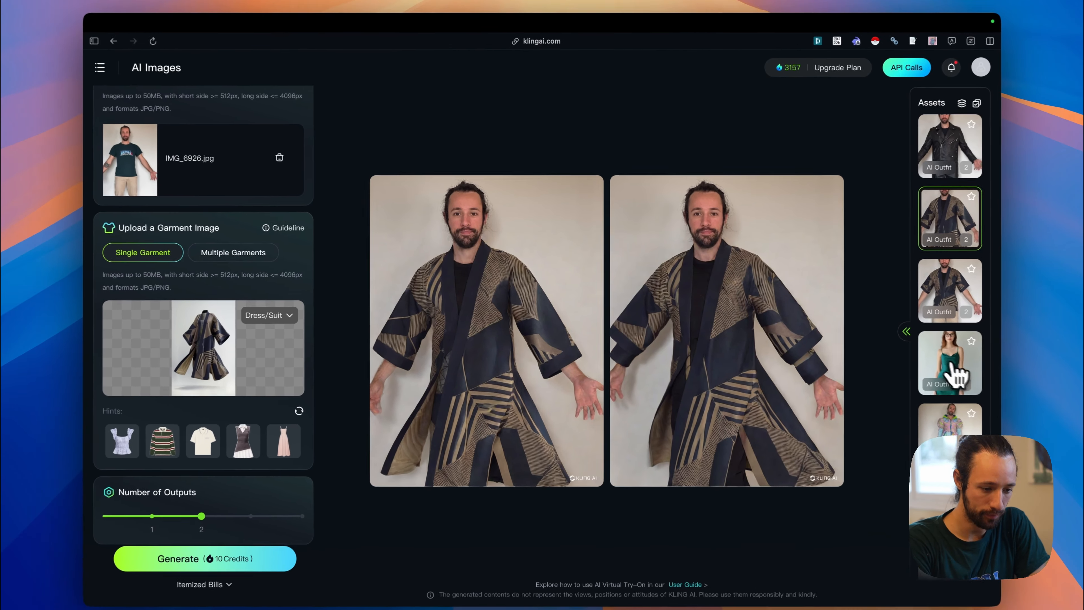
{"action": "left_click", "coordinate": [901, 361]}
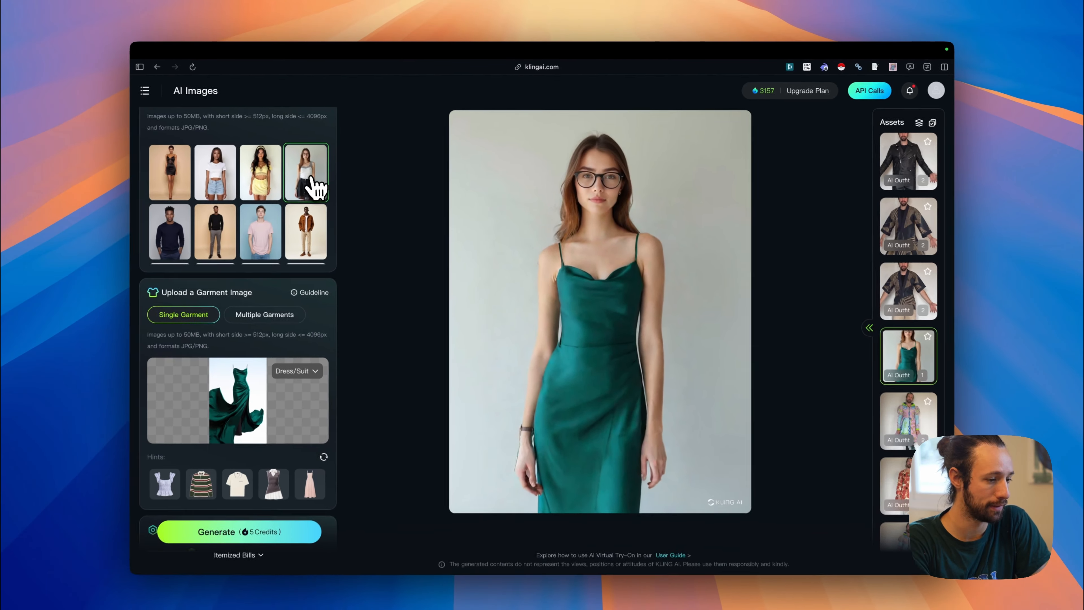
{"action": "scroll", "coordinate": [285, 194], "scroll_direction": "up", "scroll_amount": 5}
{"action": "scroll", "coordinate": [290, 191], "scroll_direction": "left", "scroll_amount": 1}
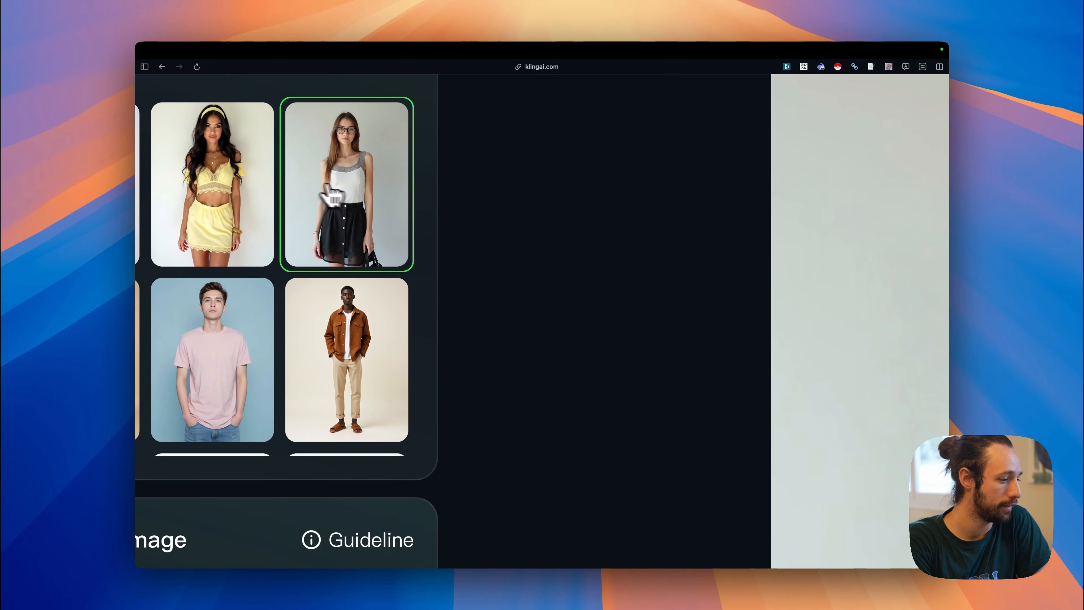
{"action": "scroll", "coordinate": [341, 231], "scroll_direction": "right", "scroll_amount": 10}
{"action": "scroll", "coordinate": [341, 232], "scroll_direction": "down", "scroll_amount": 5}
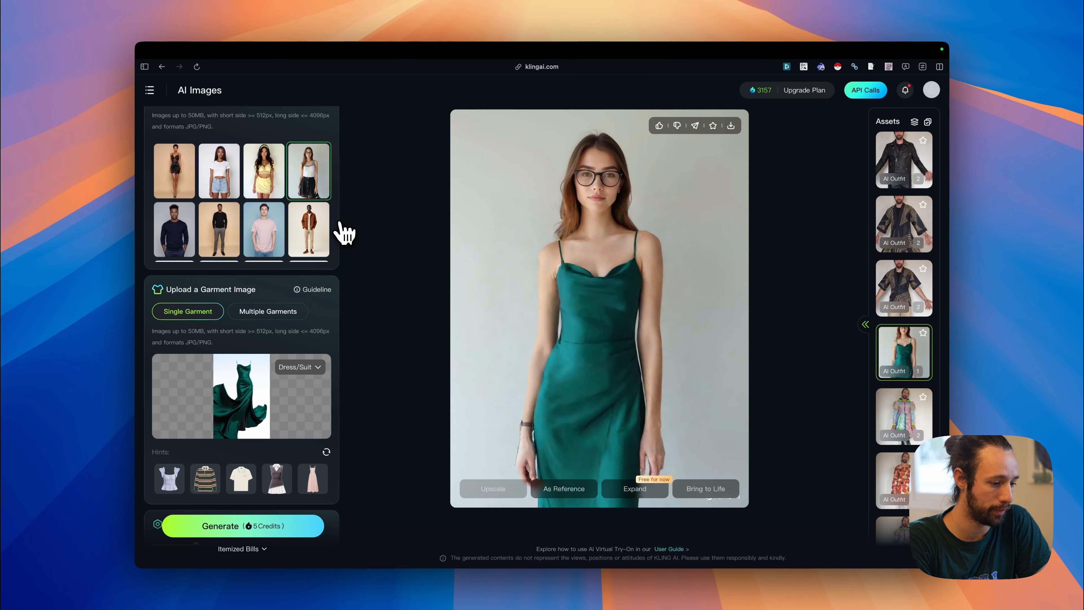